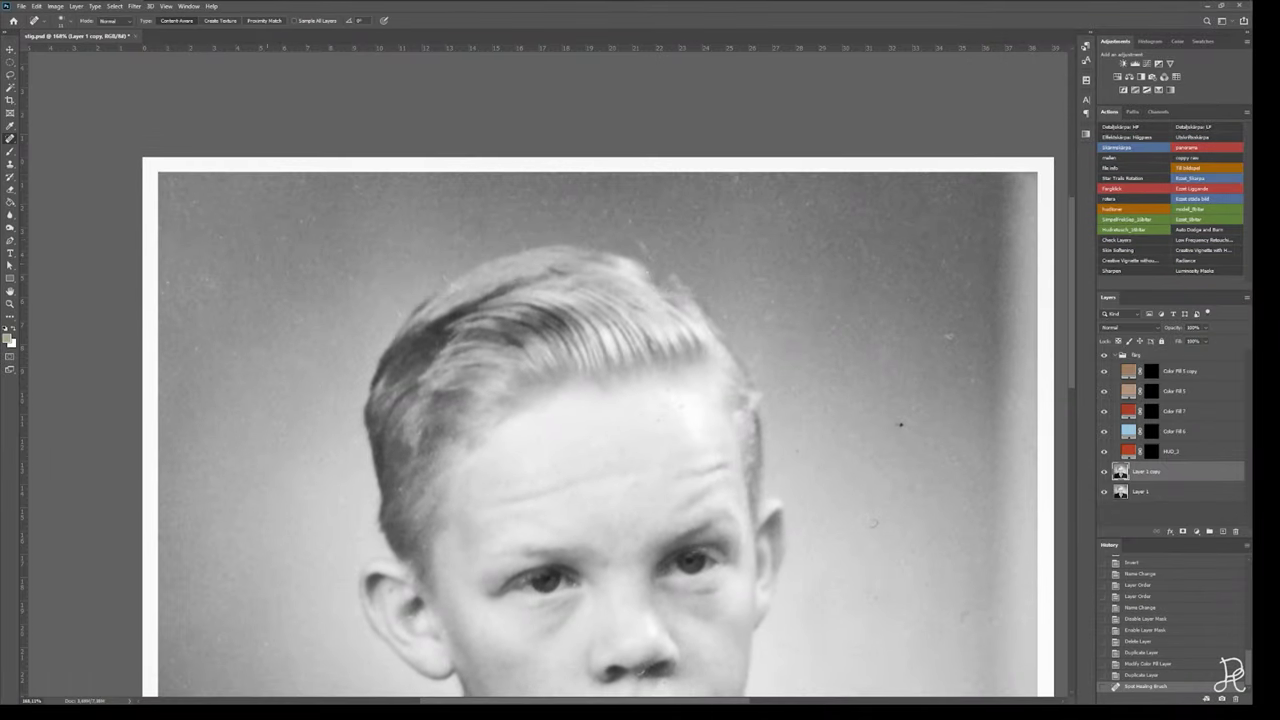
# Spot-heal the dark dust speck in the boy's hair, then bring the Clone Stamp to the nose.
pyautogui.click(396, 311)
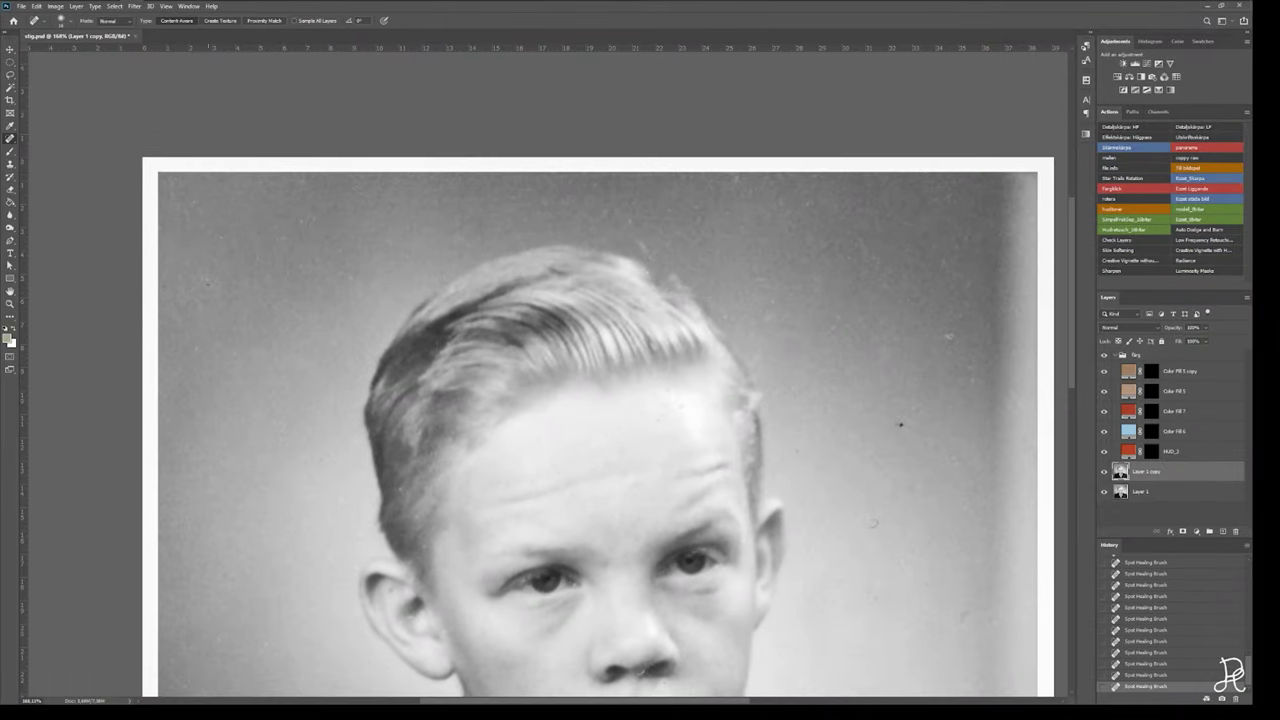
pyautogui.scroll(-3, 237, 459)
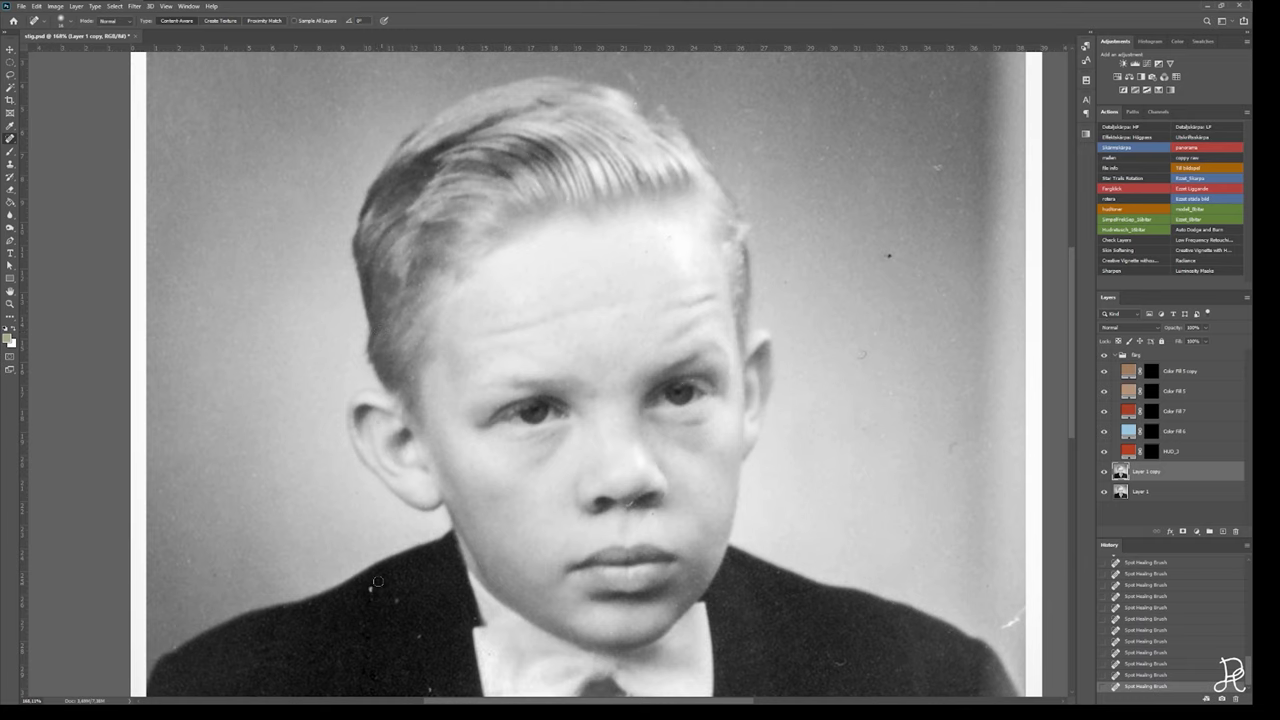
pyautogui.scroll(-4, 378, 581)
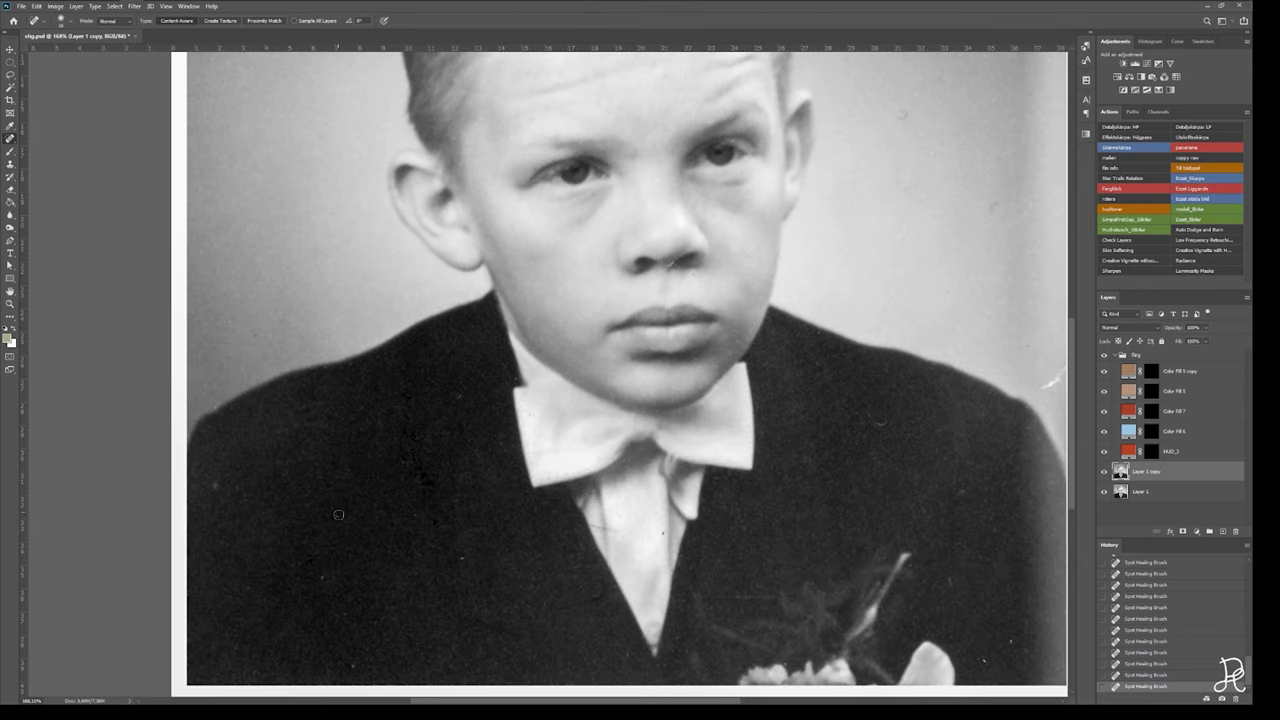
pyautogui.scroll(-2, 218, 486)
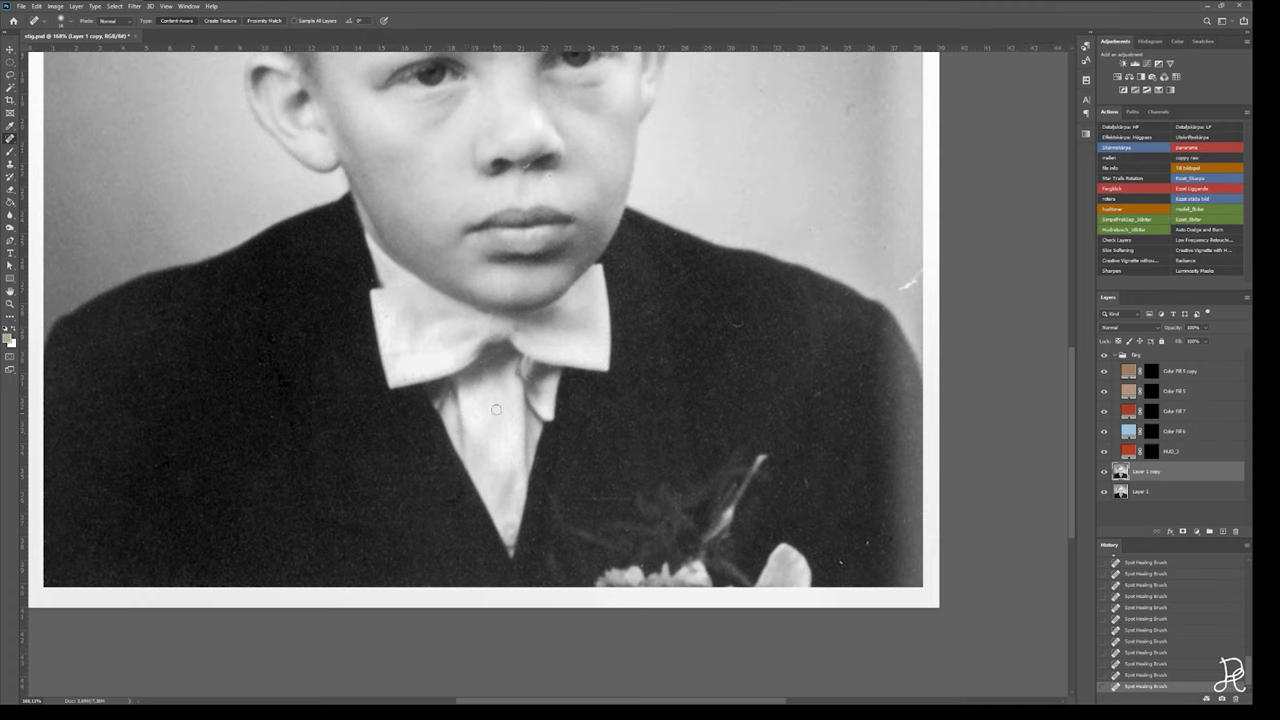
pyautogui.scroll(3, 918, 268)
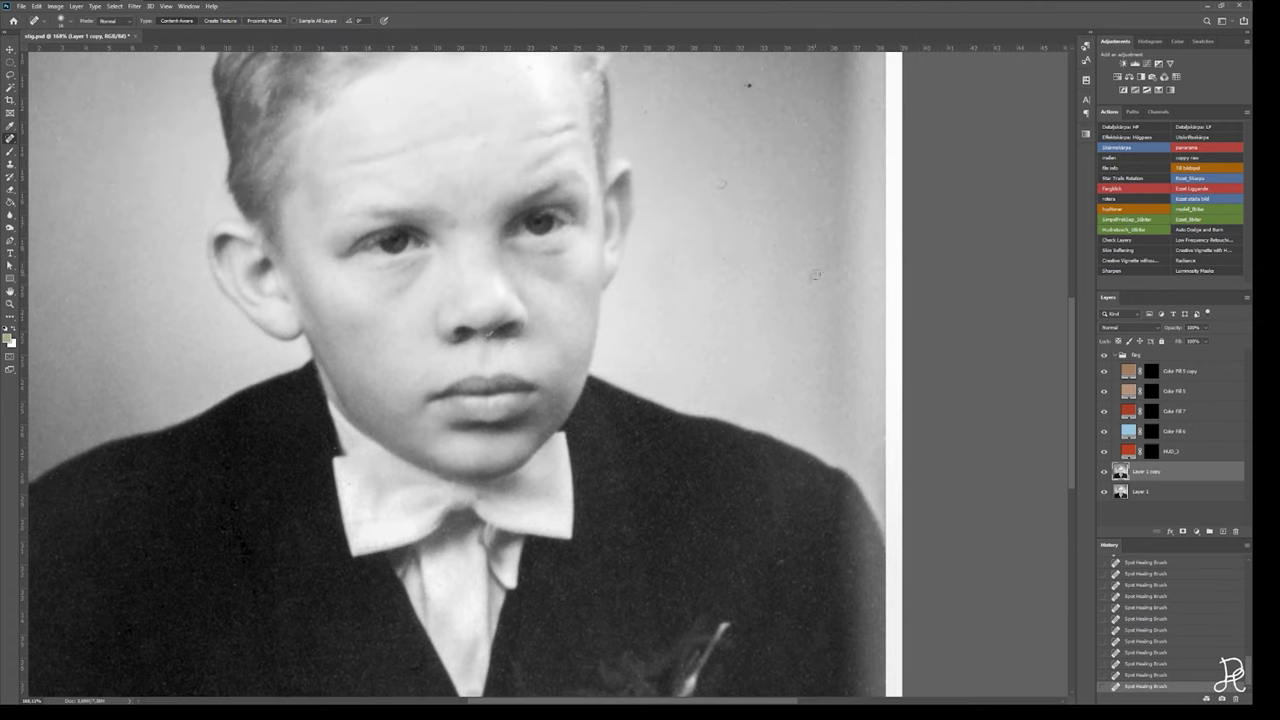
pyautogui.press('s')
pyautogui.scroll(2, 485, 300)
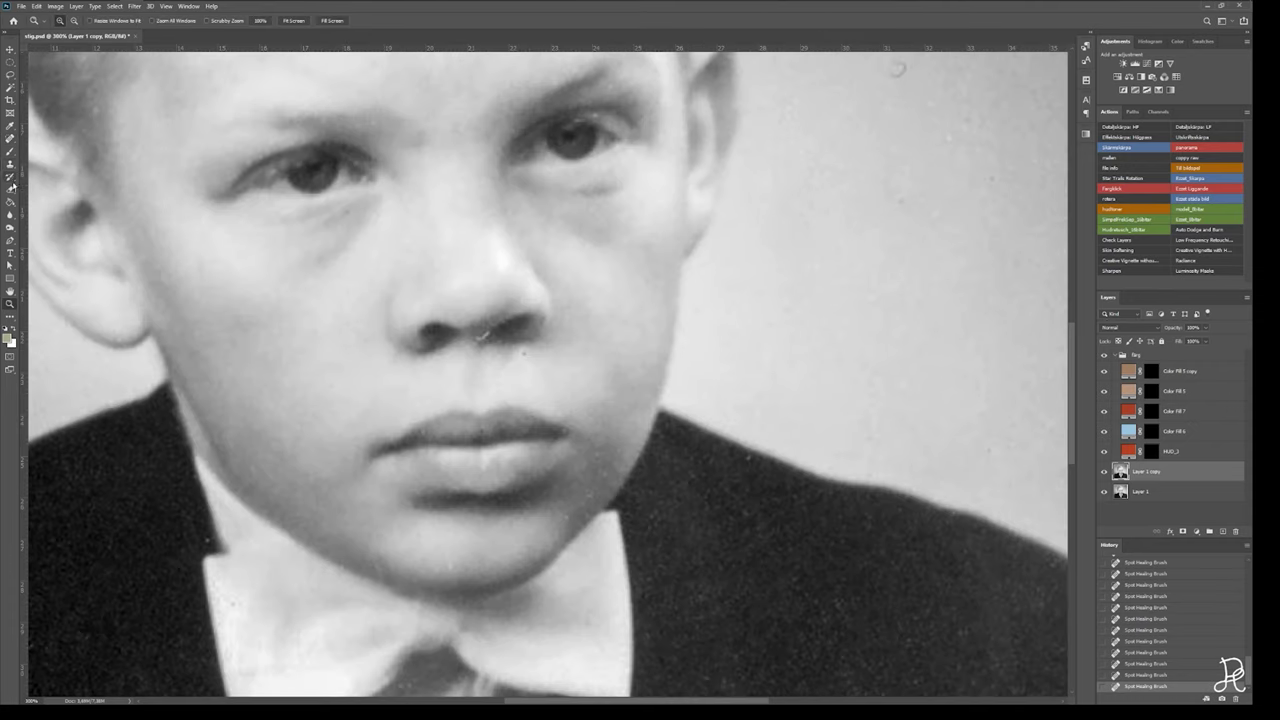
# Clone away the spots on the nose at 67% opacity.
pyautogui.click(480, 340)
pyautogui.click(486, 323)
pyautogui.press('6')
pyautogui.press('7')
pyautogui.click(452, 366)
pyautogui.click(482, 336)
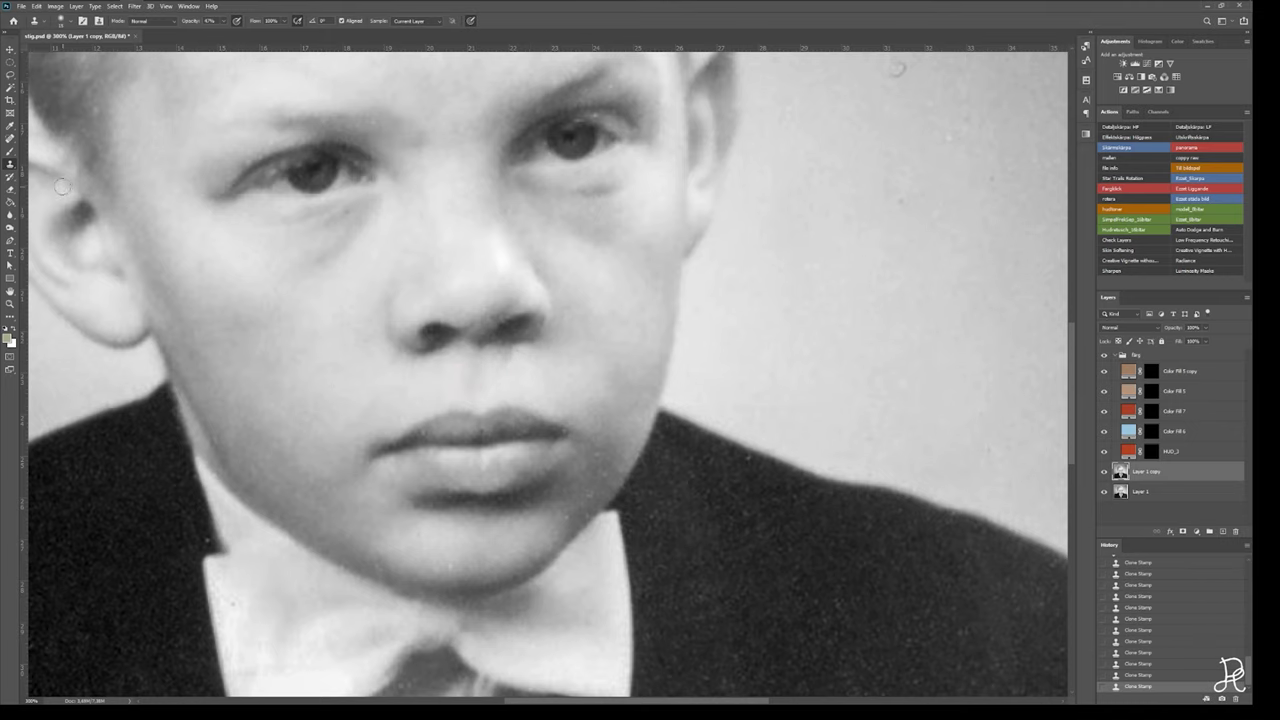
pyautogui.scroll(3, 303, 394)
pyautogui.hscroll(-2, 303, 394)
# Retouch the blemishes on the face and under the left eye.
pyautogui.click(354, 362)
pyautogui.click(353, 357)
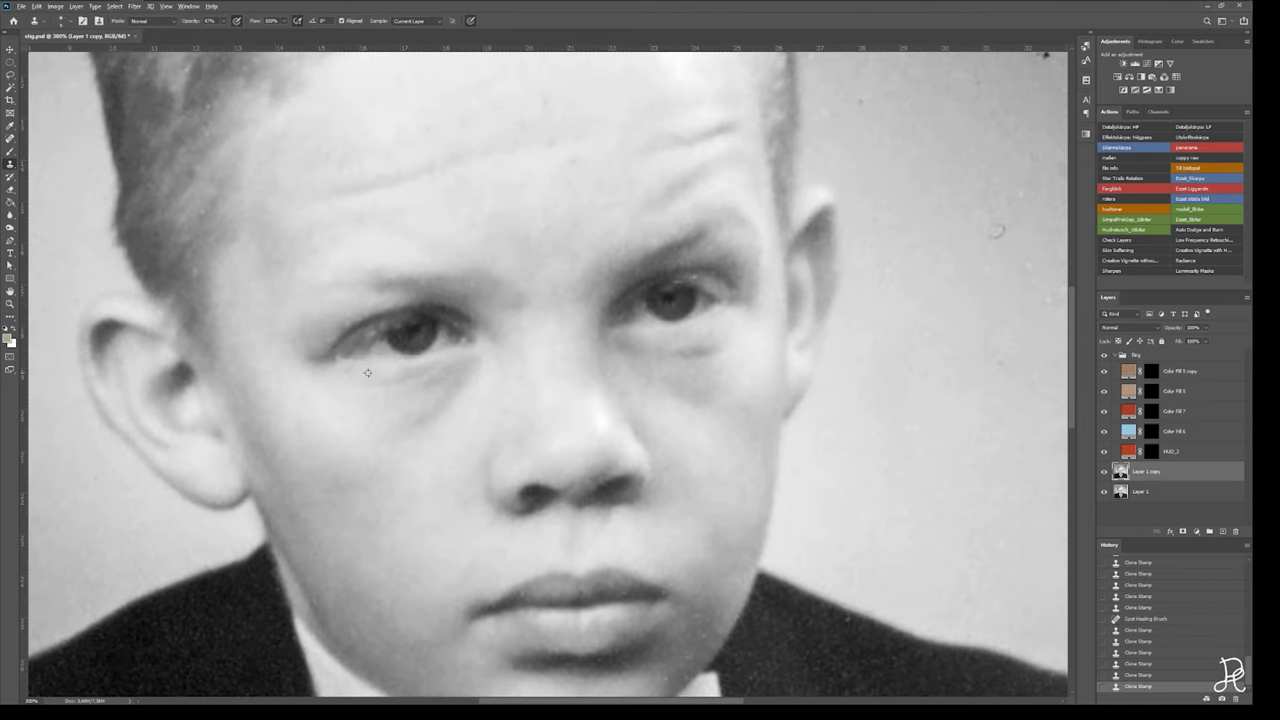
pyautogui.click(408, 344)
pyautogui.scroll(1, 404, 320)
pyautogui.hscroll(2, 404, 320)
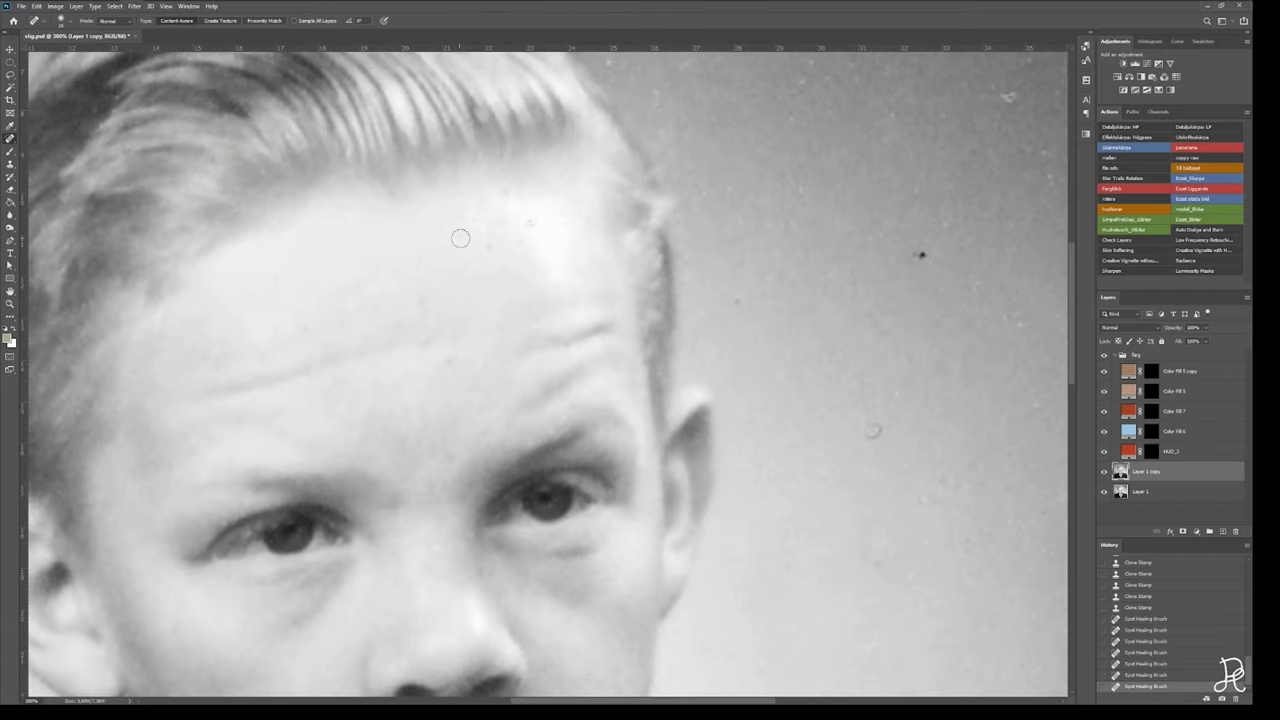
pyautogui.scroll(5, 429, 342)
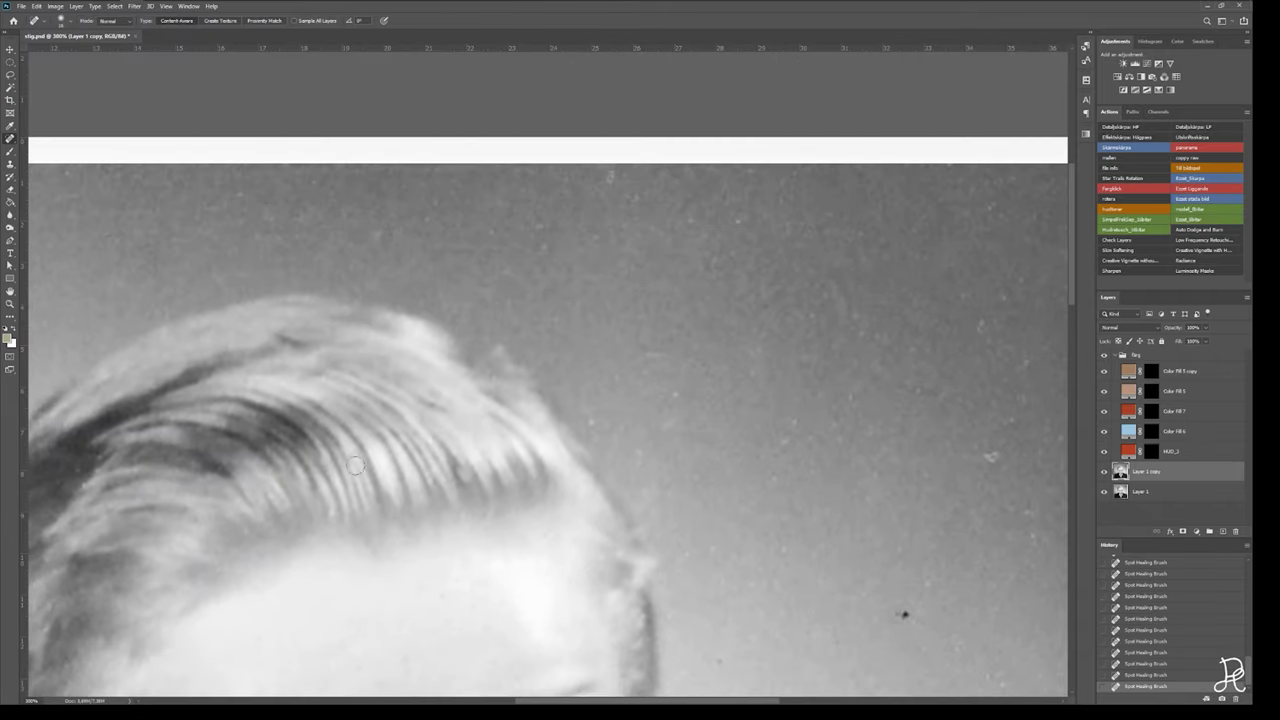
pyautogui.scroll(-4, 571, 236)
pyautogui.scroll(-3, 557, 356)
pyautogui.hscroll(3, 557, 356)
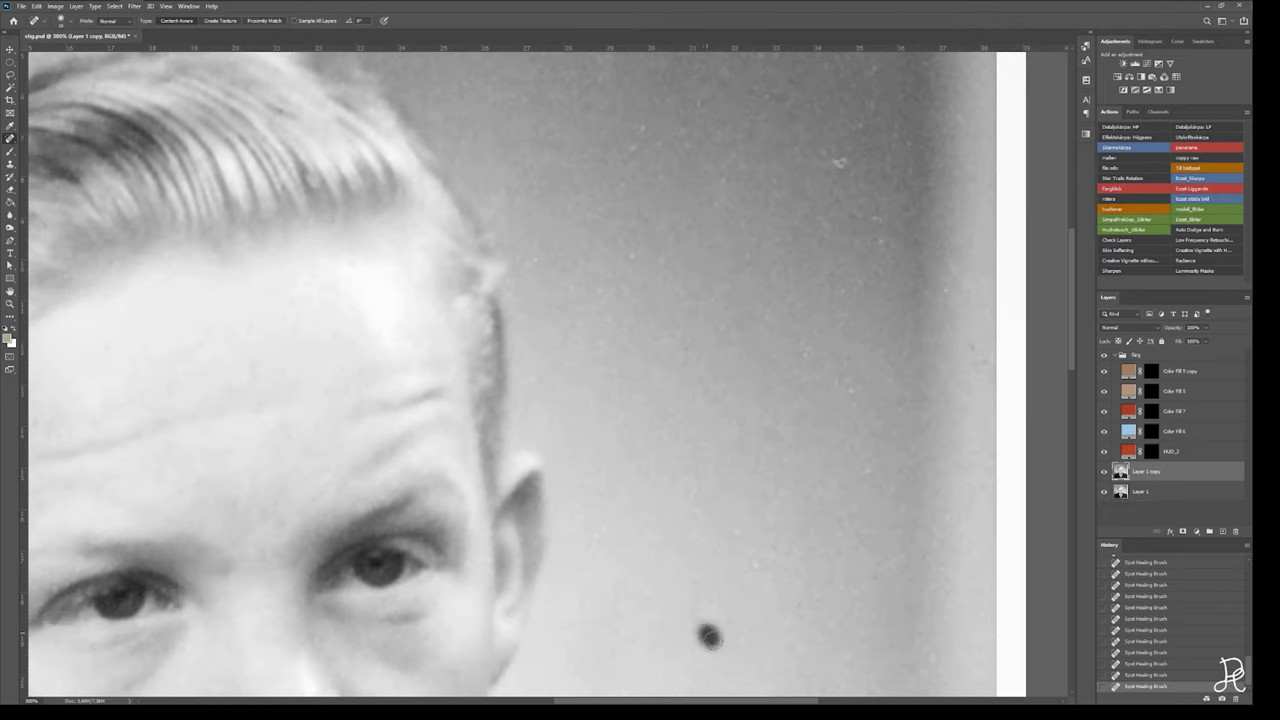
# Heal a dark spot on the grey background and zoom out.
pyautogui.click(709, 636)
pyautogui.scroll(4, 758, 565)
pyautogui.hscroll(-2, 758, 564)
pyautogui.hotkey('ctrl', '1')
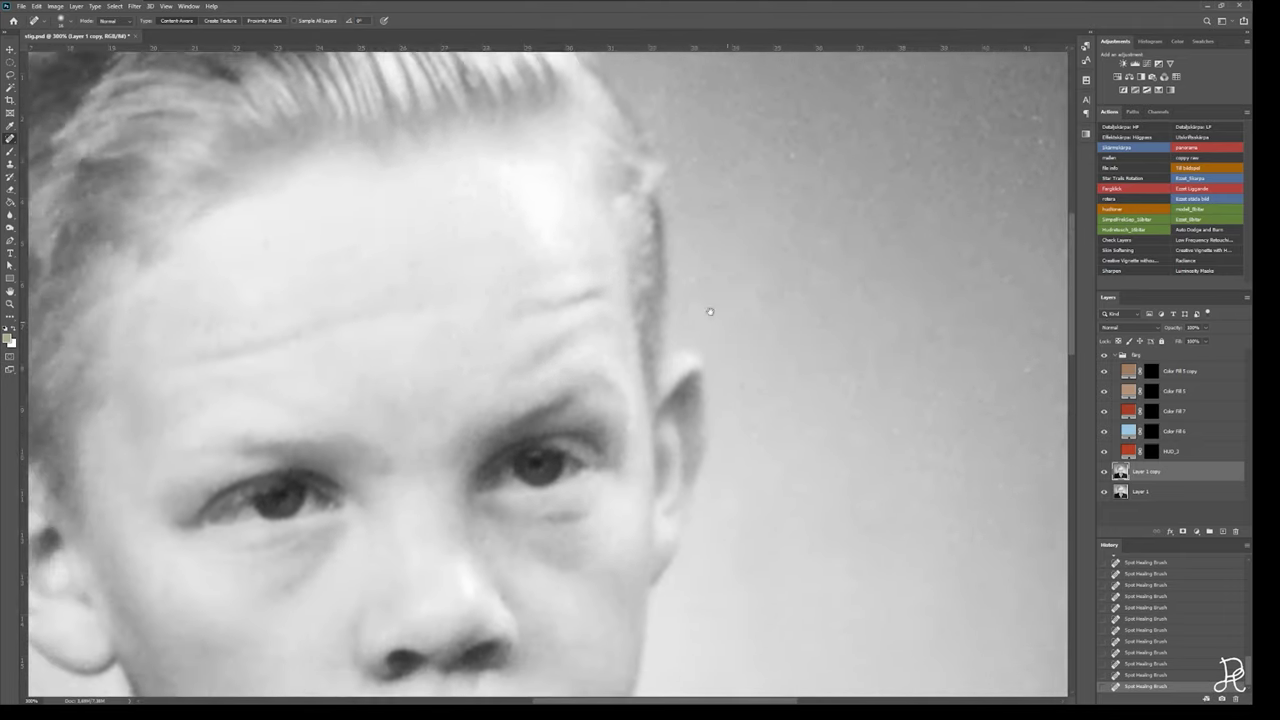
pyautogui.press('z')
# Zoom in on the lapel flower area, then fit the portrait on screen.
pyautogui.moveTo(760, 687); pyautogui.dragTo(859, 687)
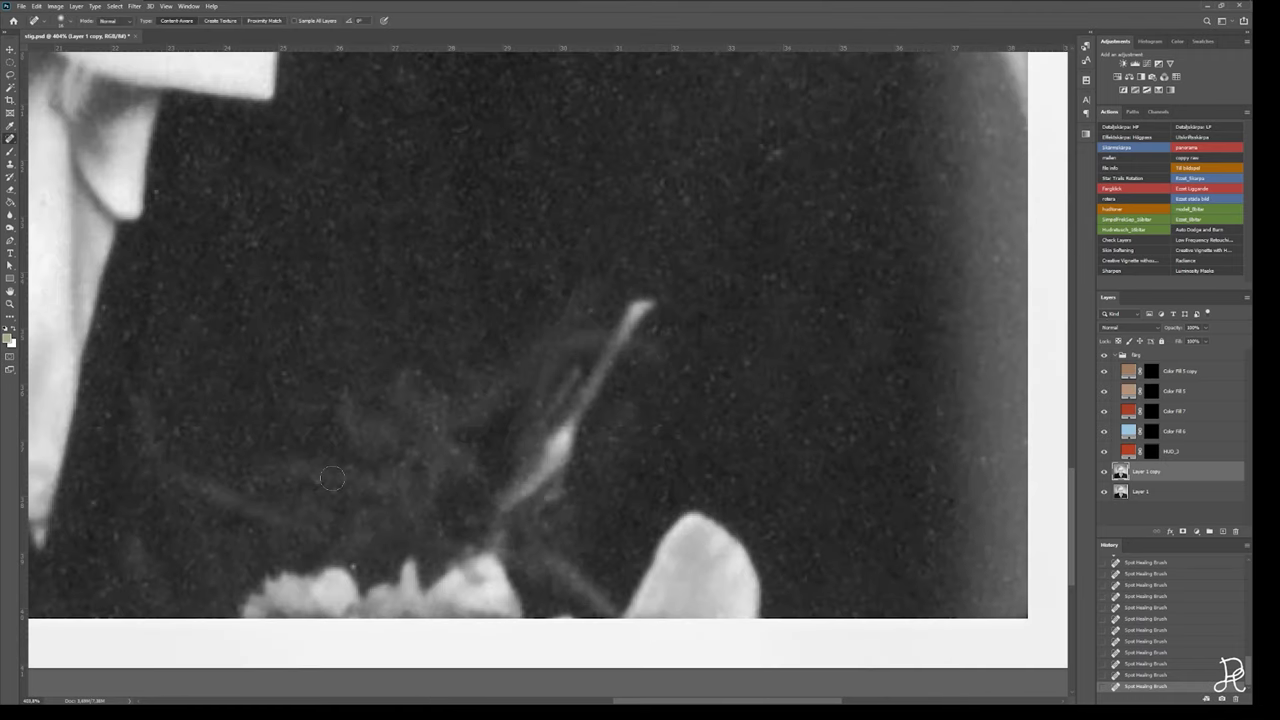
pyautogui.press('z')
pyautogui.rightClick(614, 401)
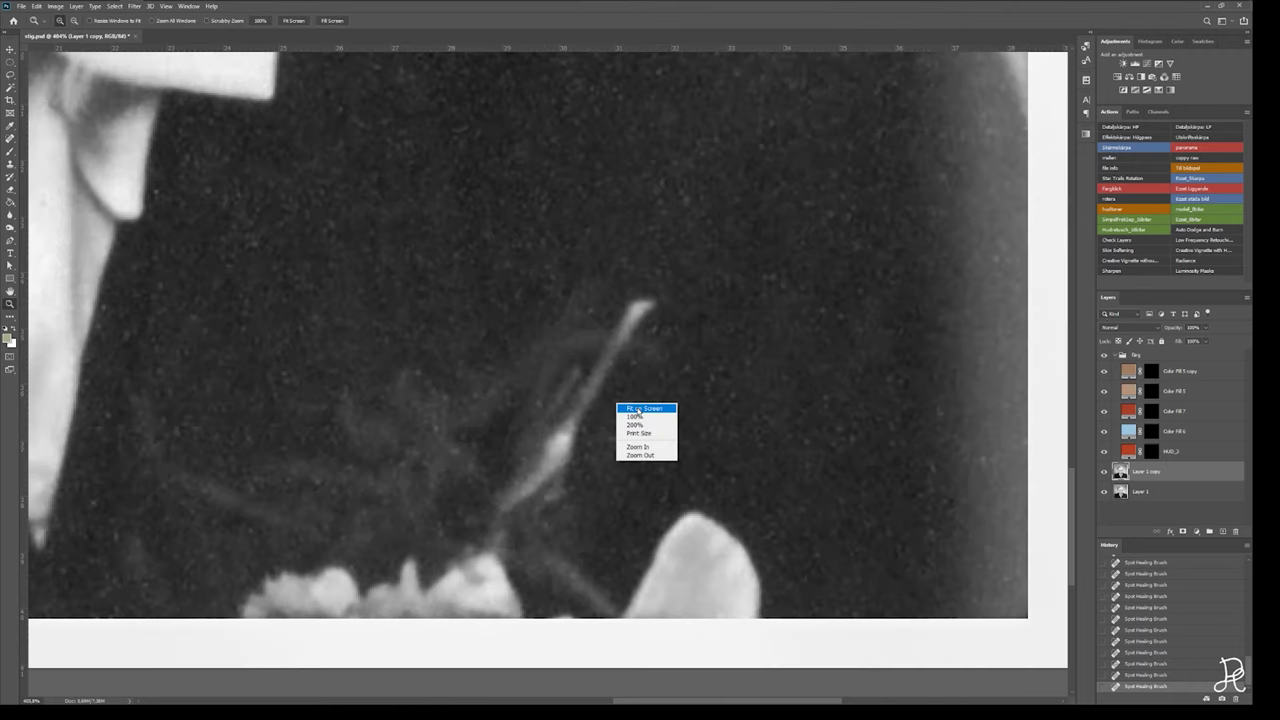
pyautogui.click(635, 407)
# Lasso around the face skin, its right side and the ears.
pyautogui.click(12, 75)
pyautogui.moveTo(549, 204); pyautogui.dragTo(610, 194)
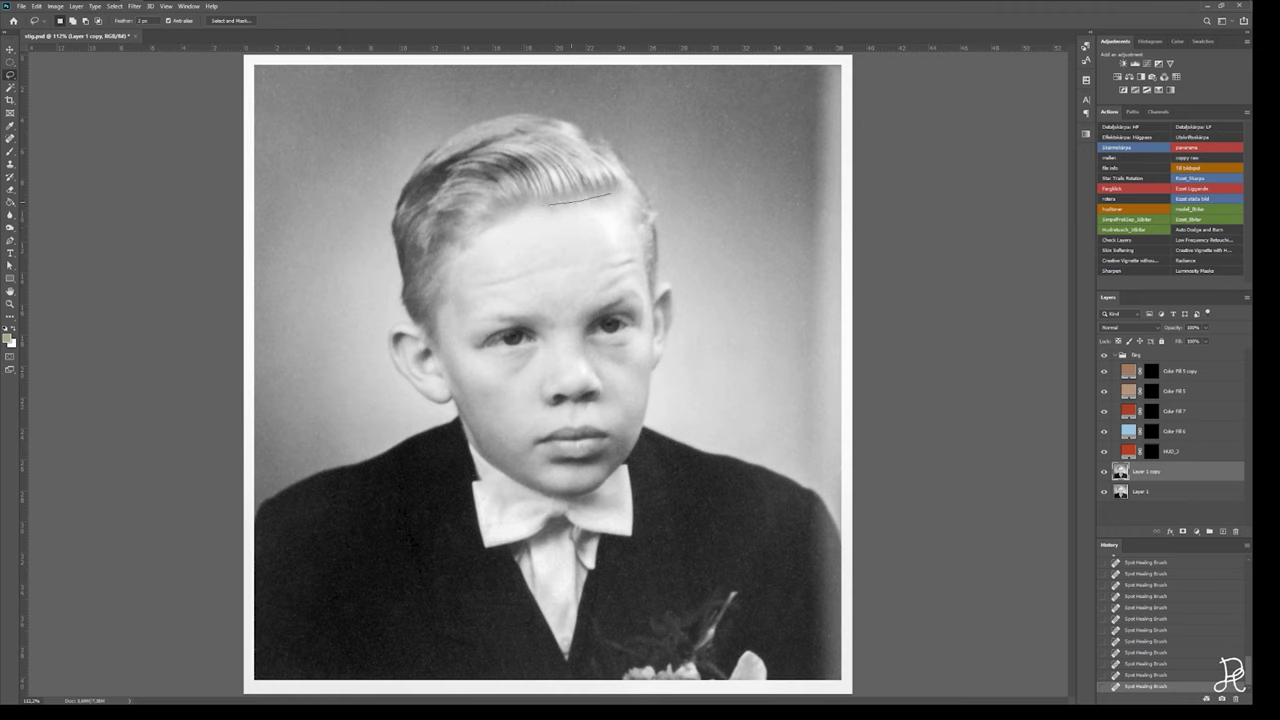
pyautogui.moveTo(605, 408); pyautogui.dragTo(605, 412)
pyautogui.moveTo(655, 367)
pyautogui.mouseDown()
pyautogui.moveTo(668, 300)
pyautogui.moveTo(612, 200)
pyautogui.mouseUp()
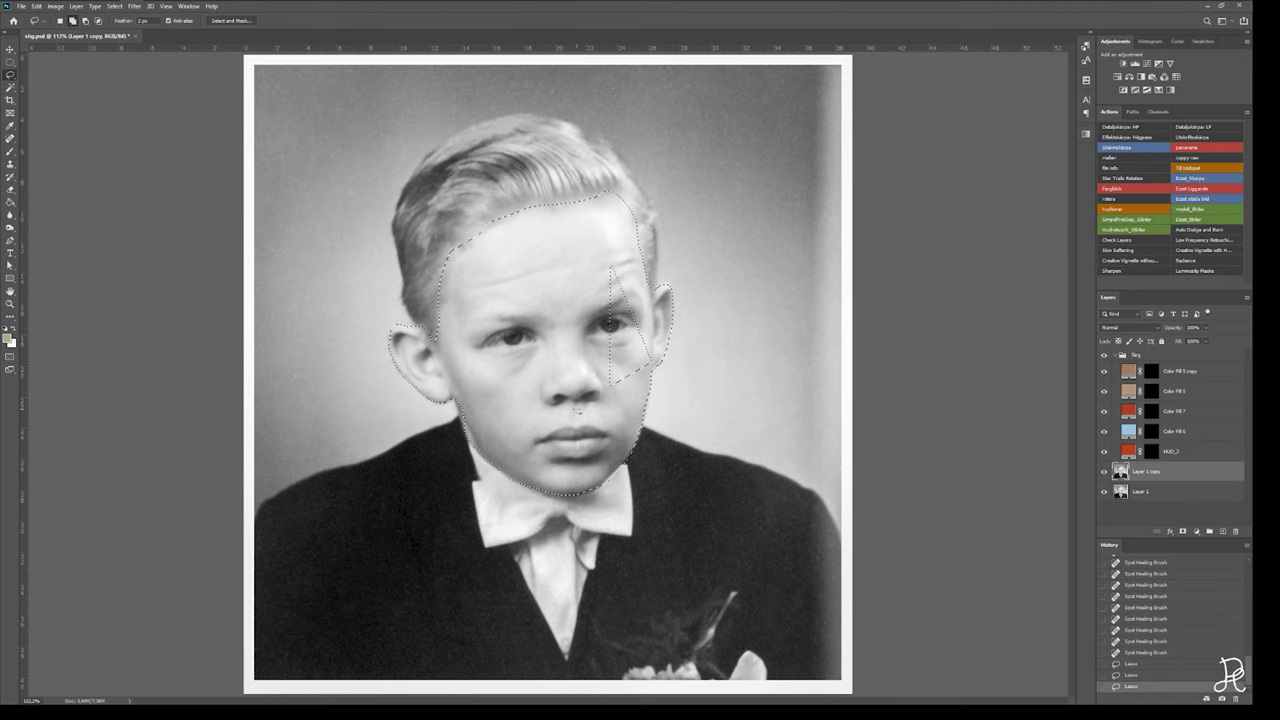
pyautogui.moveTo(613, 436); pyautogui.dragTo(641, 342)
pyautogui.click(568, 493)
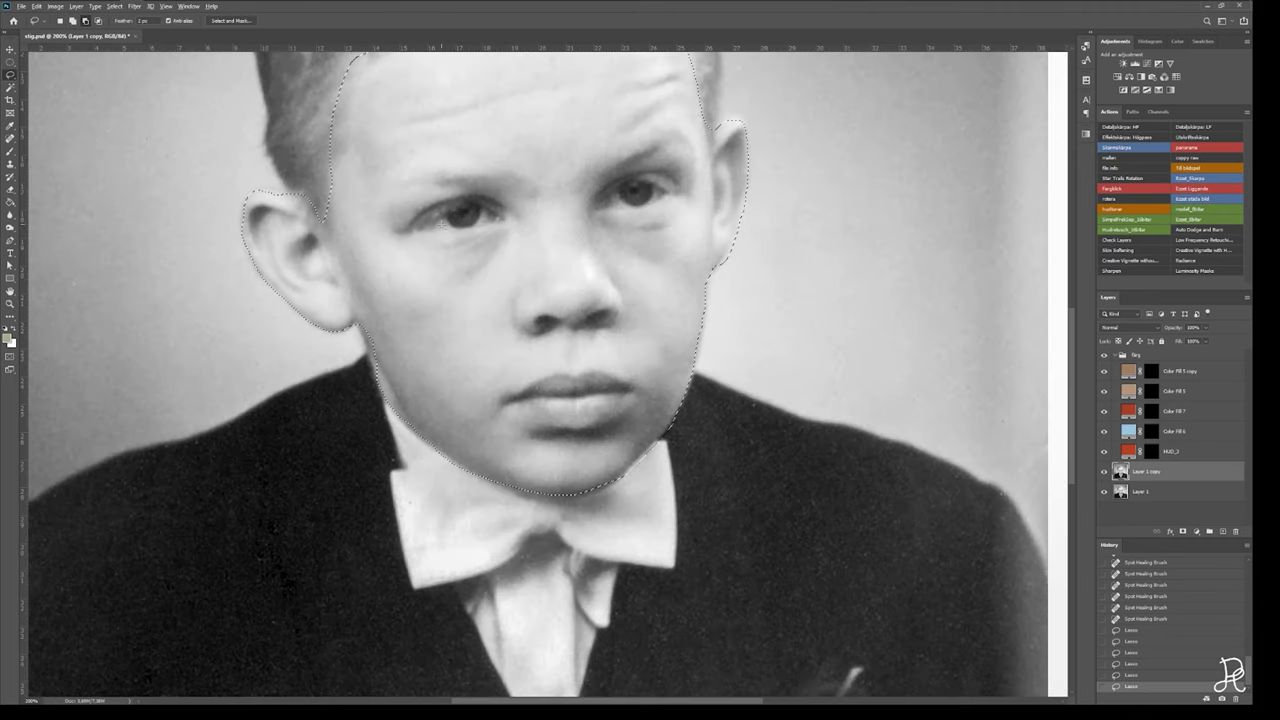
# Subtract both eyes and the lips from the selection and add the chin.
pyautogui.moveTo(496, 226); pyautogui.dragTo(412, 226)
pyautogui.moveTo(600, 198); pyautogui.dragTo(602, 200)
pyautogui.moveTo(512, 404); pyautogui.dragTo(598, 370)
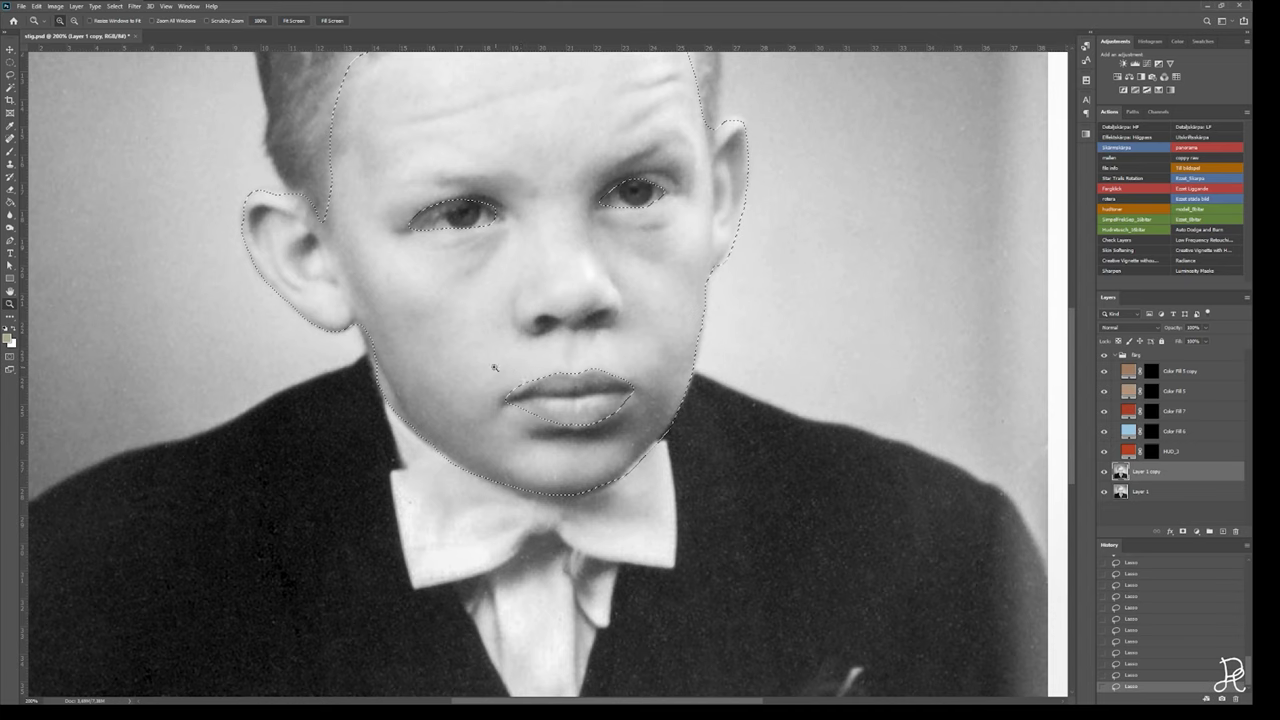
pyautogui.moveTo(689, 437); pyautogui.dragTo(686, 440)
# Paint skin tone onto the face, left ear and forehead on the Color Fill 5 masks.
pyautogui.click(1175, 391)
pyautogui.press('z')
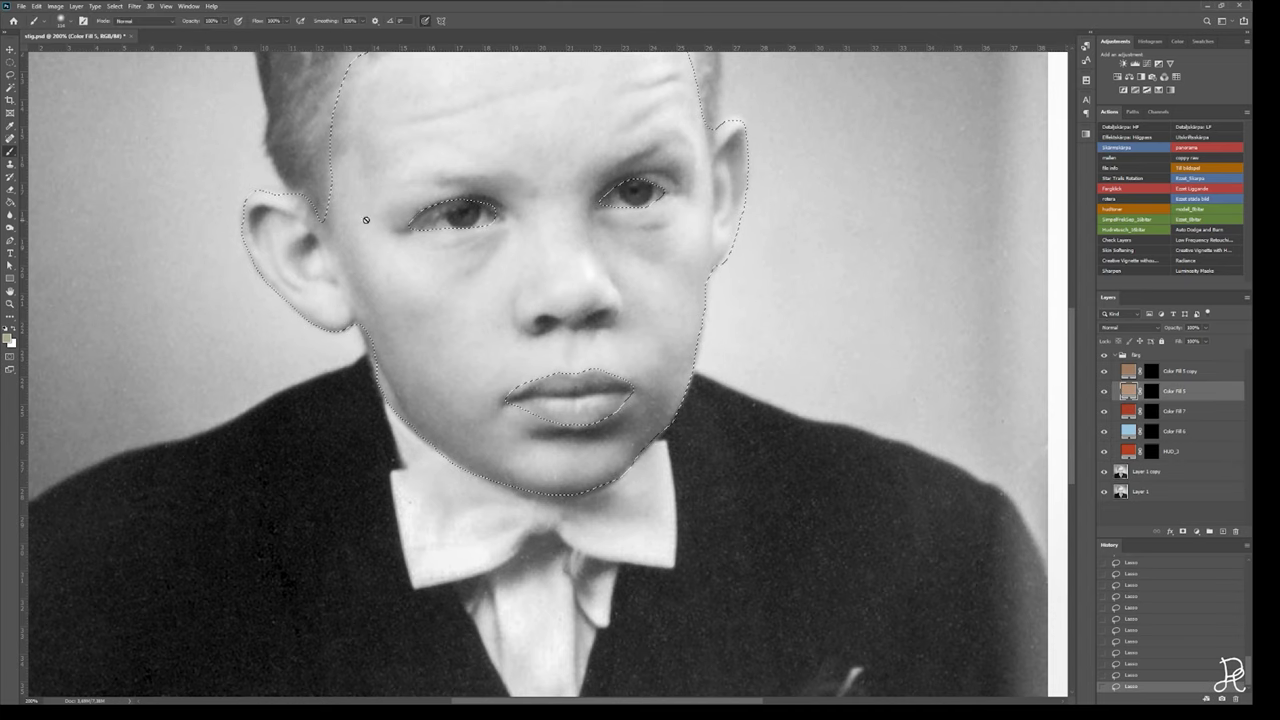
pyautogui.keyDown('alt'); pyautogui.click(371, 229); pyautogui.keyUp('alt')
pyautogui.press('b')
pyautogui.moveTo(508, 347); pyautogui.dragTo(508, 438)
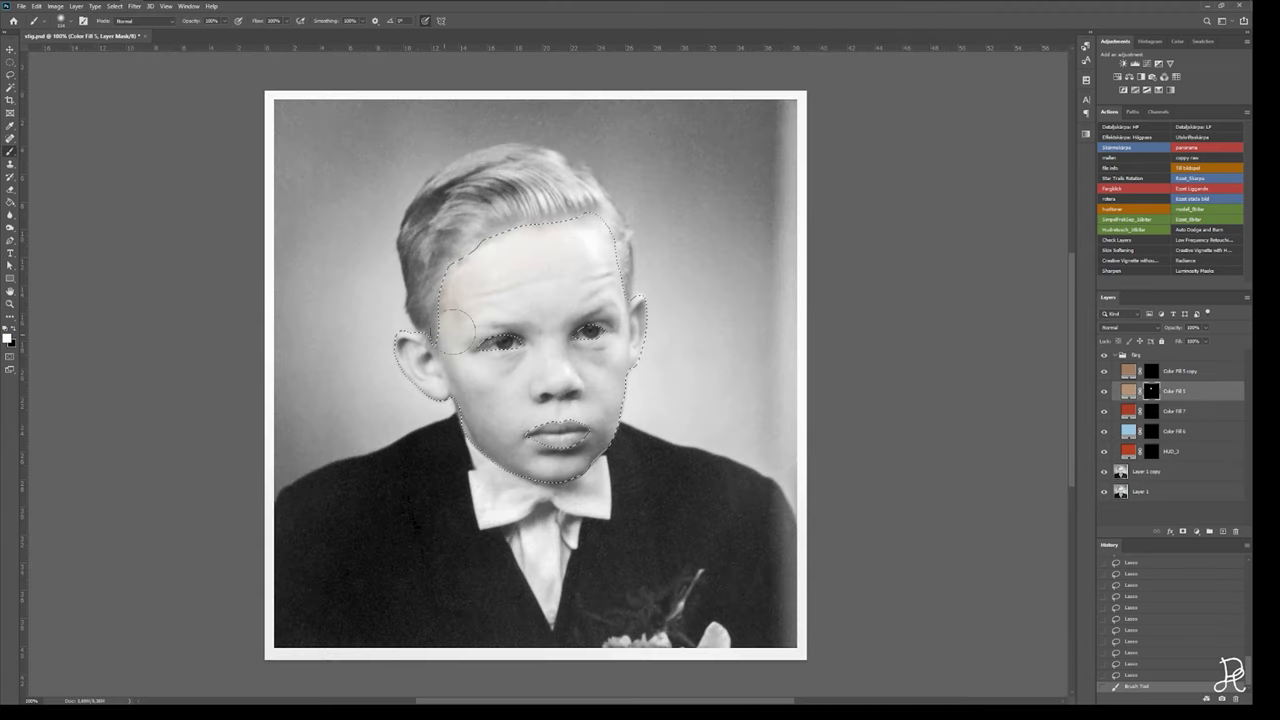
pyautogui.moveTo(410, 340); pyautogui.dragTo(415, 378)
pyautogui.hotkey('alt', ']')
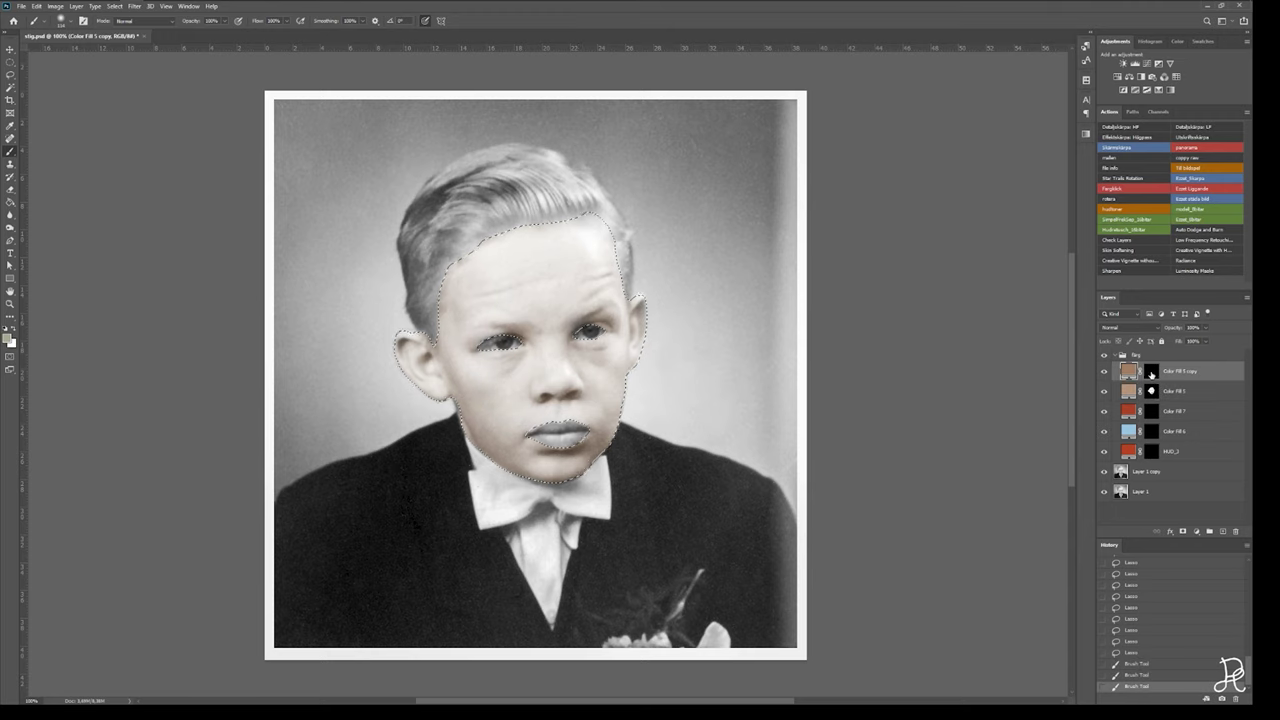
pyautogui.moveTo(603, 240)
pyautogui.mouseDown()
pyautogui.moveTo(491, 271)
pyautogui.moveTo(686, 257)
pyautogui.mouseUp()
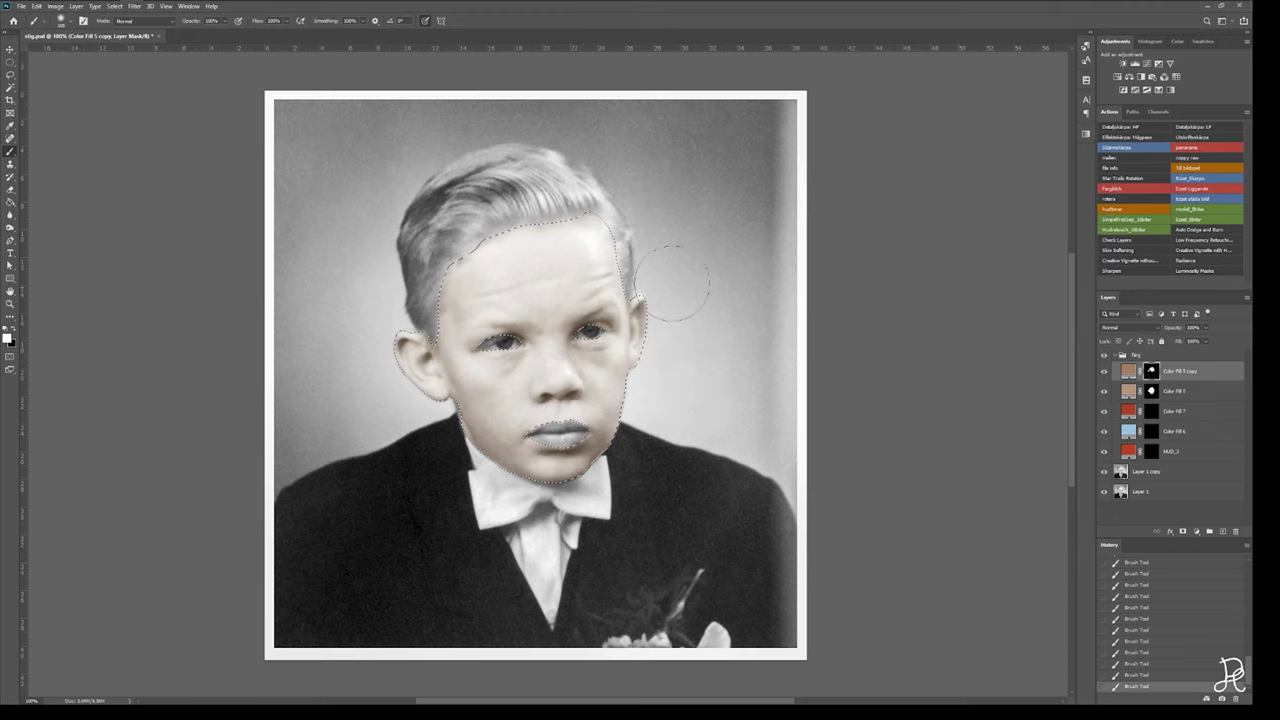
# Set Color Fill 7 to Normal blending and clear the face selection.
pyautogui.hotkey('alt', '[')
pyautogui.hotkey('alt', '[')
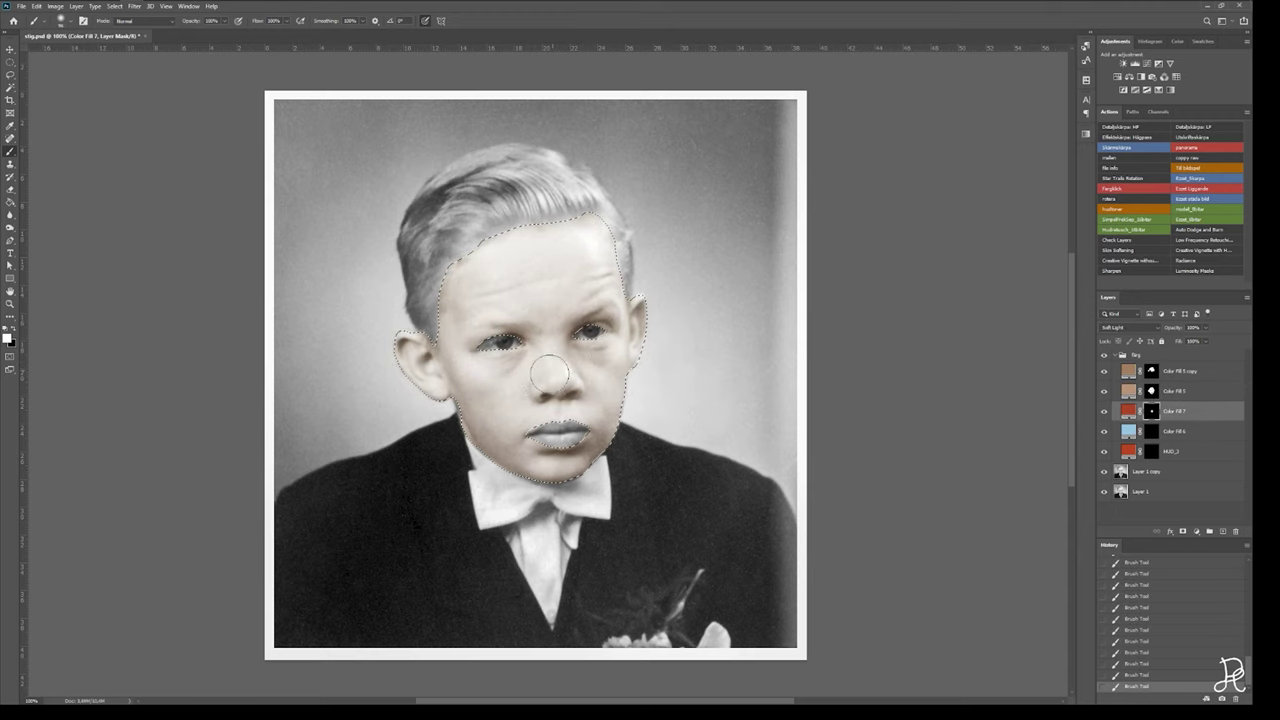
pyautogui.click(1130, 327)
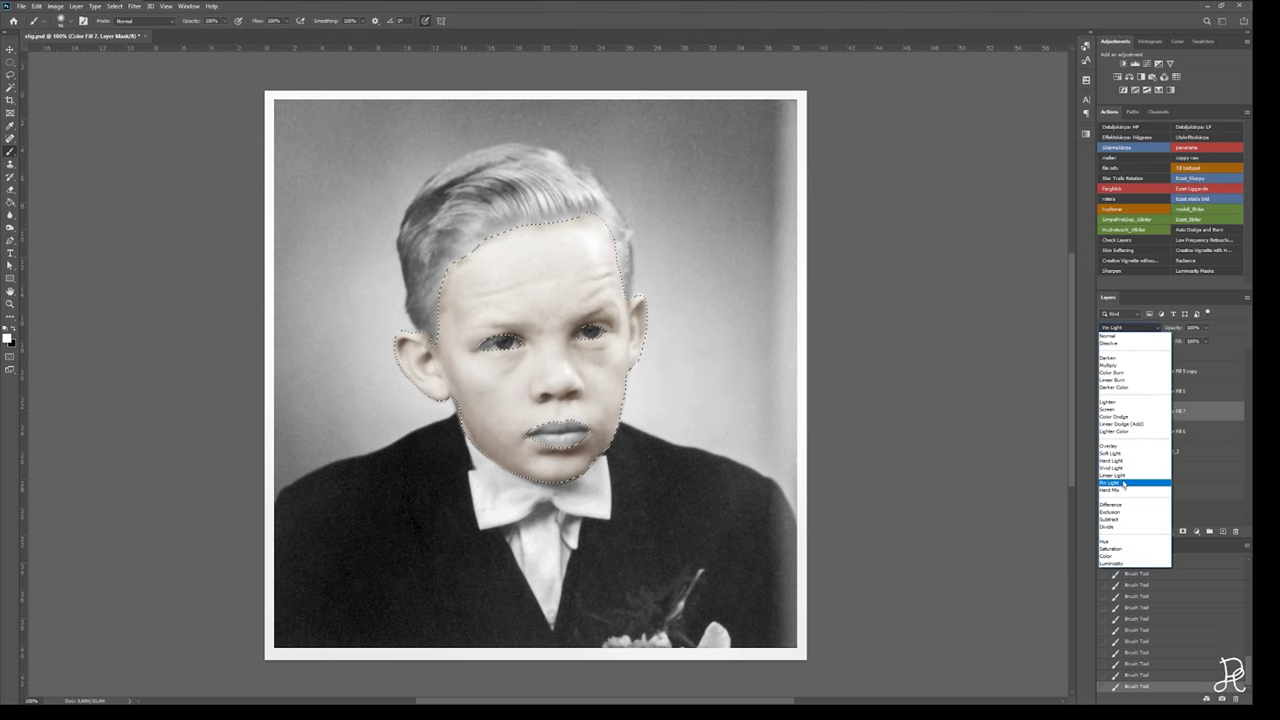
pyautogui.click(1110, 336)
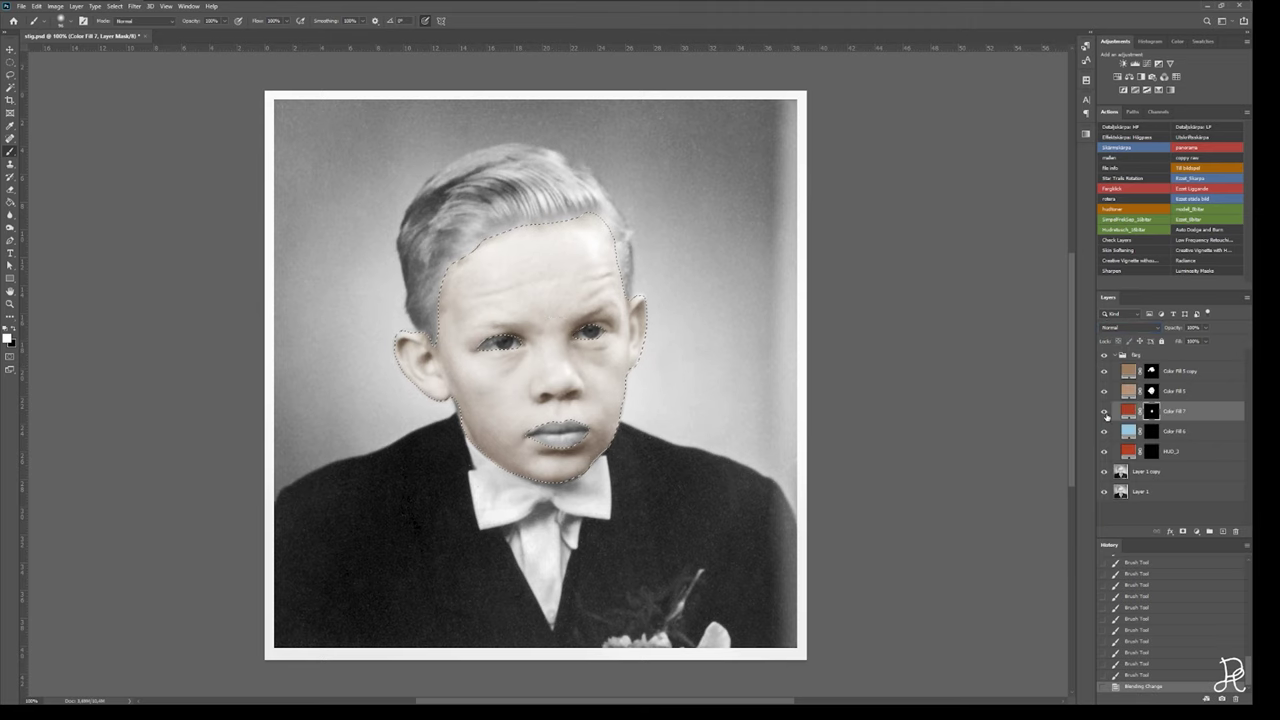
pyautogui.press('z')
pyautogui.click(585, 395)
pyautogui.hotkey('alt', '[')
pyautogui.hotkey('alt', '[')
pyautogui.hotkey('ctrl', 'd')
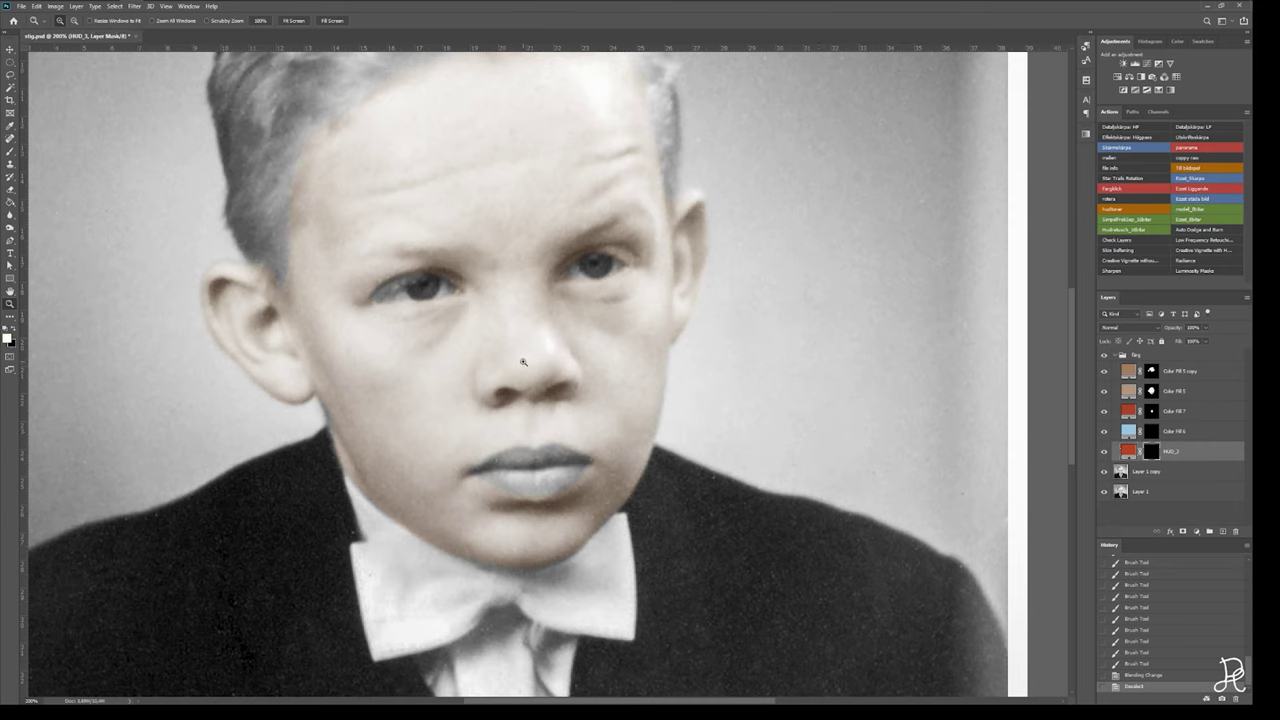
# Paint red over the lips and blend it in Soft Light.
pyautogui.press('b')
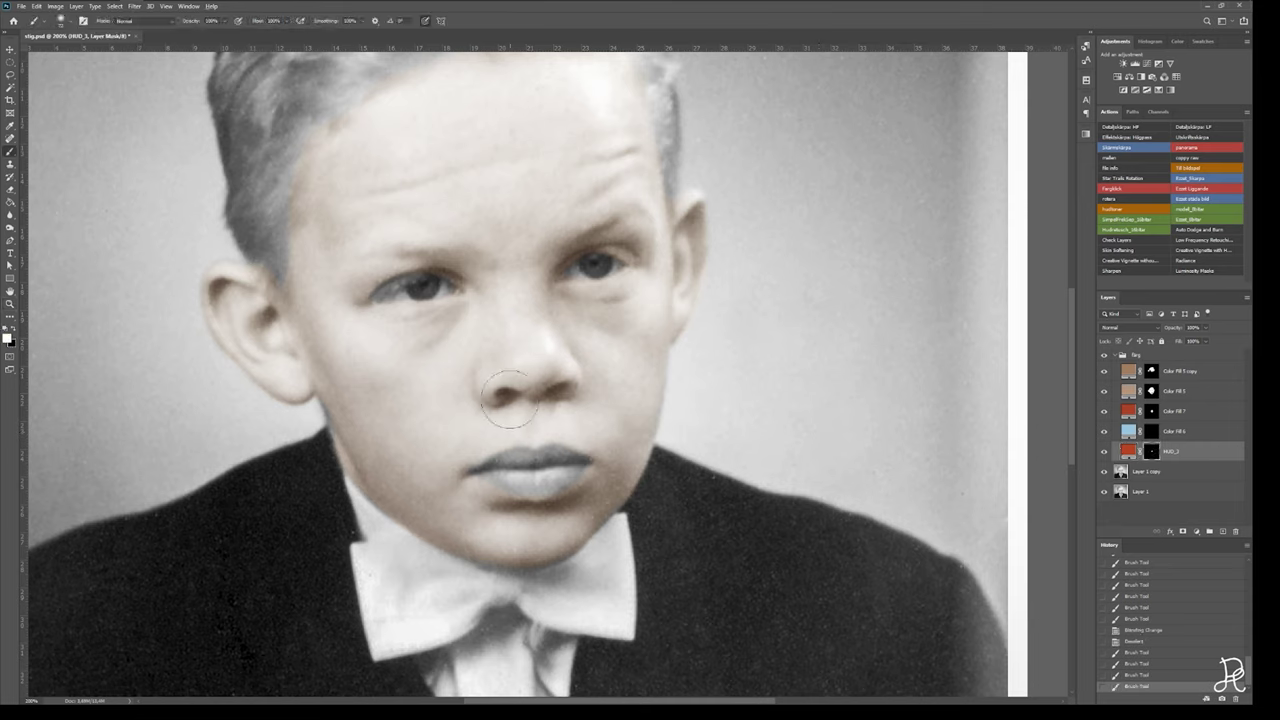
pyautogui.moveTo(470, 463)
pyautogui.mouseDown()
pyautogui.moveTo(578, 458)
pyautogui.moveTo(515, 482)
pyautogui.moveTo(493, 463)
pyautogui.mouseUp()
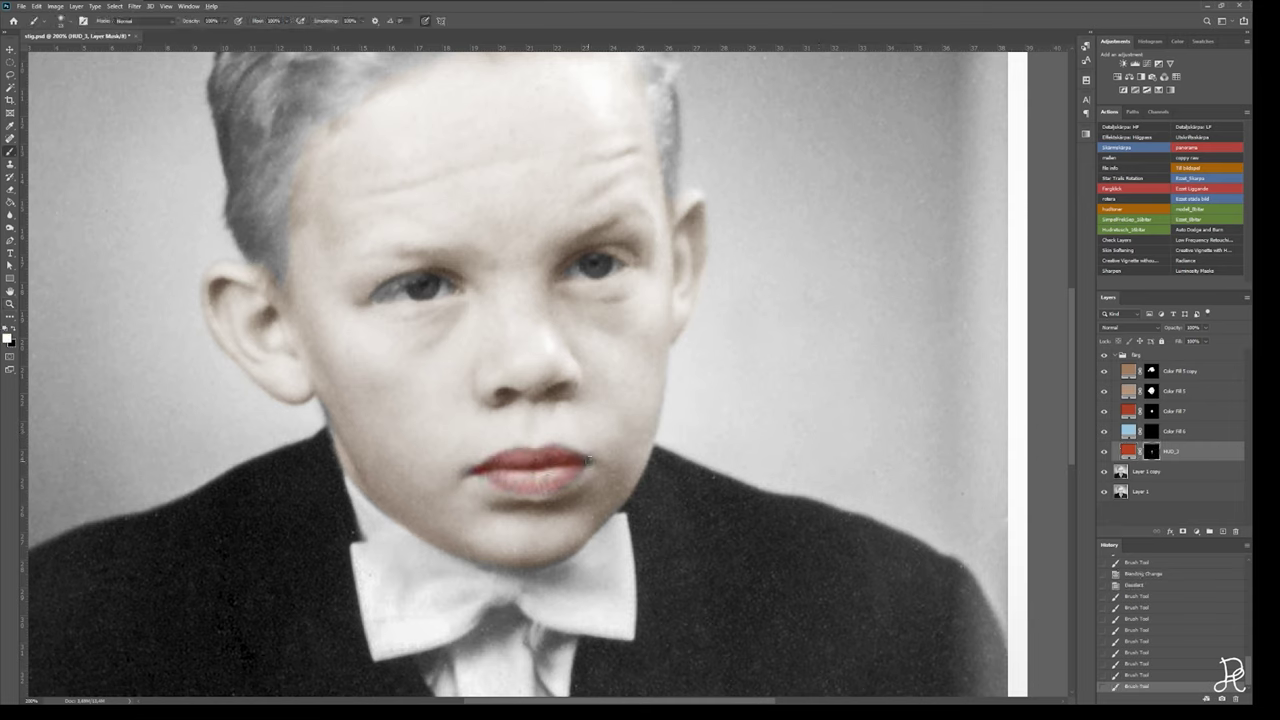
pyautogui.click(1128, 327)
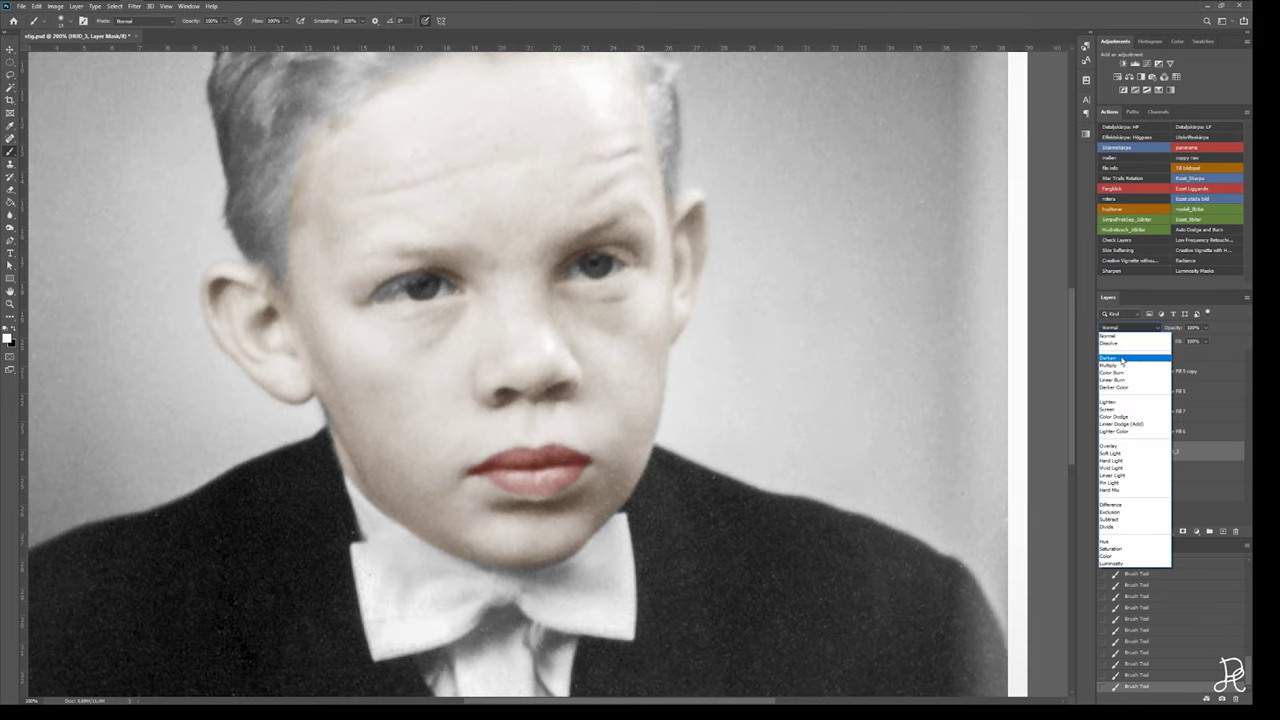
pyautogui.click(1120, 457)
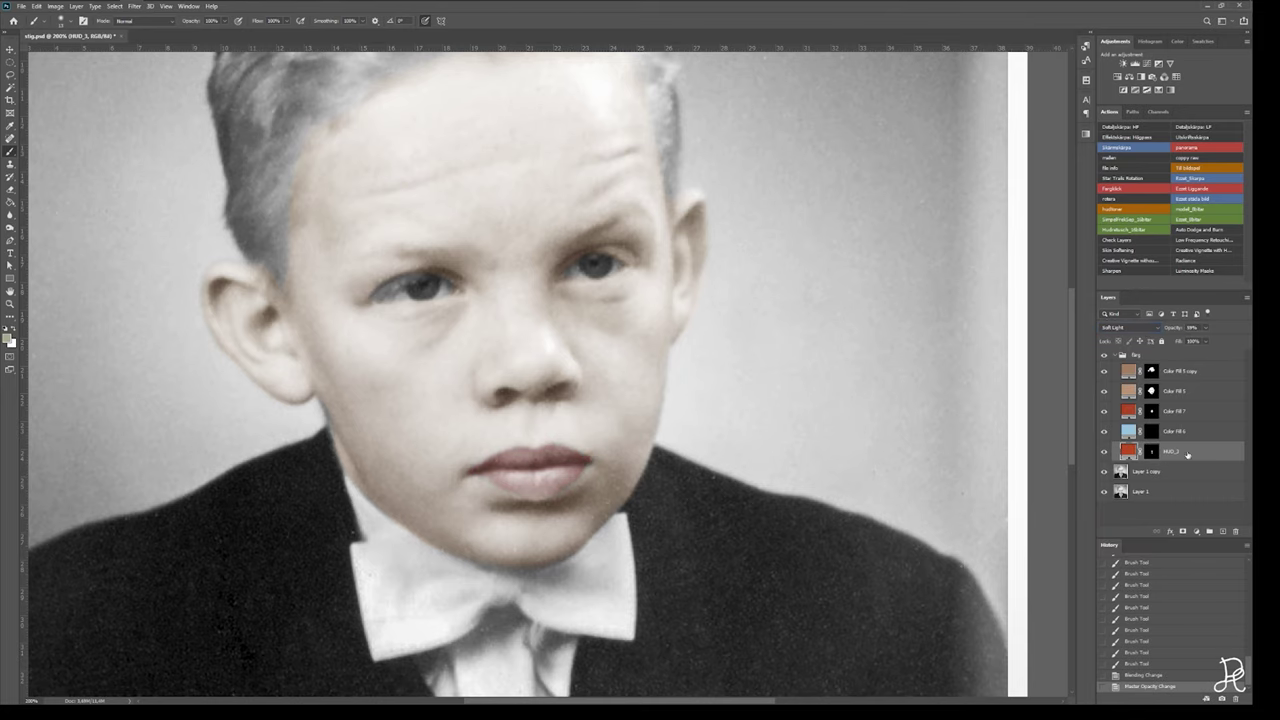
# Add a Solid Color fill layer above the retouched photo layer.
pyautogui.click(1145, 471)
pyautogui.click(1197, 530)
pyautogui.click(1185, 360)
# Make the fill blue, invert its mask, and paint it onto the left iris.
pyautogui.moveTo(929, 367); pyautogui.dragTo(929, 309)
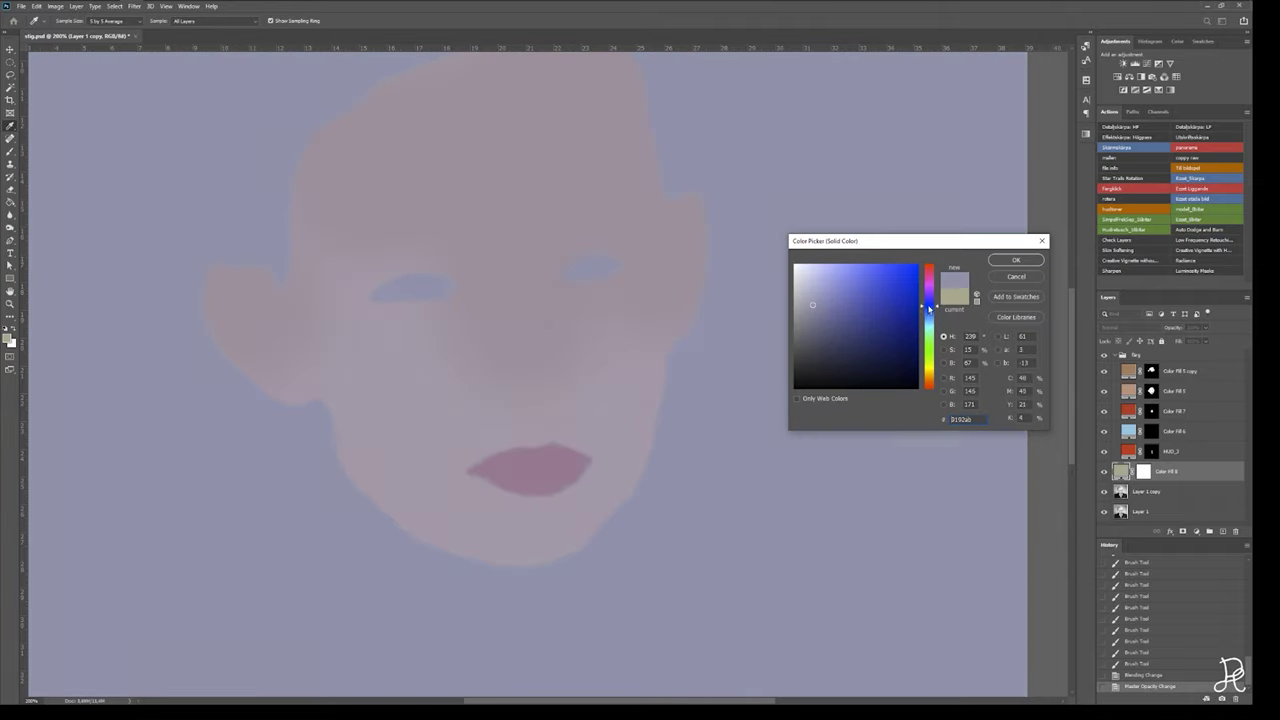
pyautogui.moveTo(812, 304); pyautogui.dragTo(860, 290)
pyautogui.click(1016, 260)
pyautogui.hotkey('ctrl', 'i')
pyautogui.moveTo(395, 296); pyautogui.dragTo(410, 289)
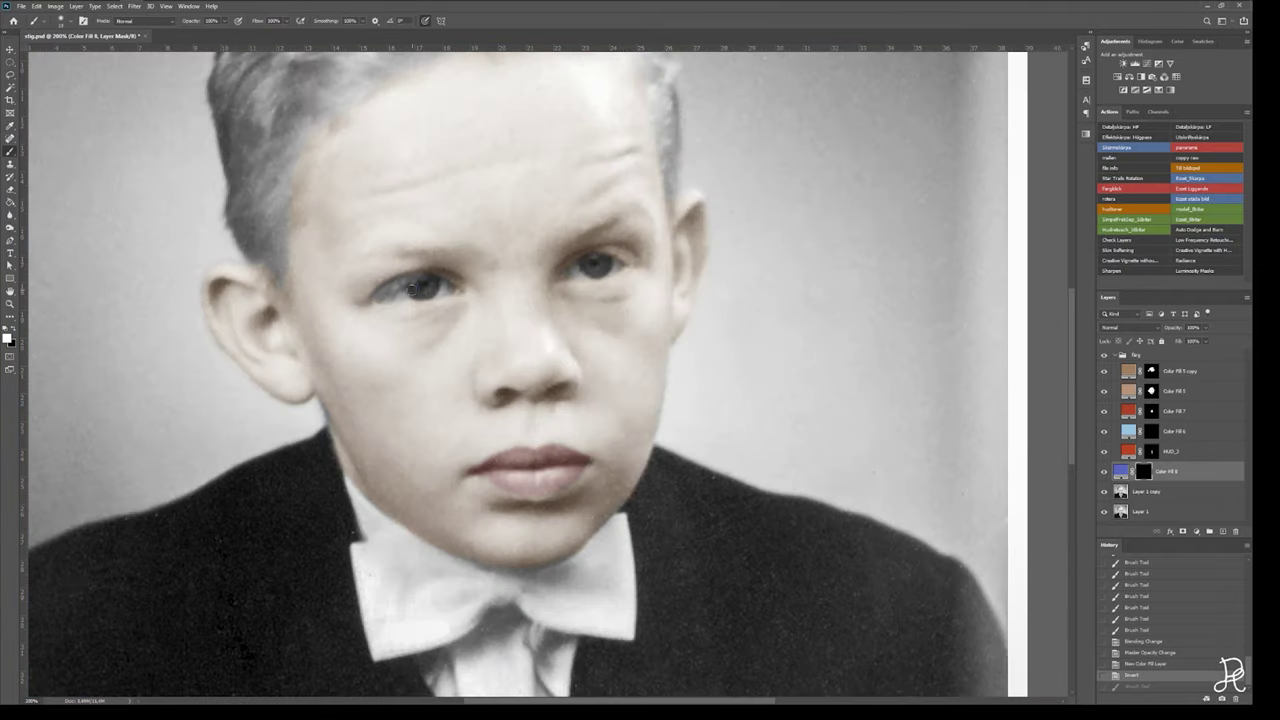
# Blend the eye colour in Soft Light, paint the right iris, lower opacity, lighten the blue.
pyautogui.click(1130, 327)
pyautogui.click(1130, 456)
pyautogui.moveTo(583, 268); pyautogui.dragTo(597, 268)
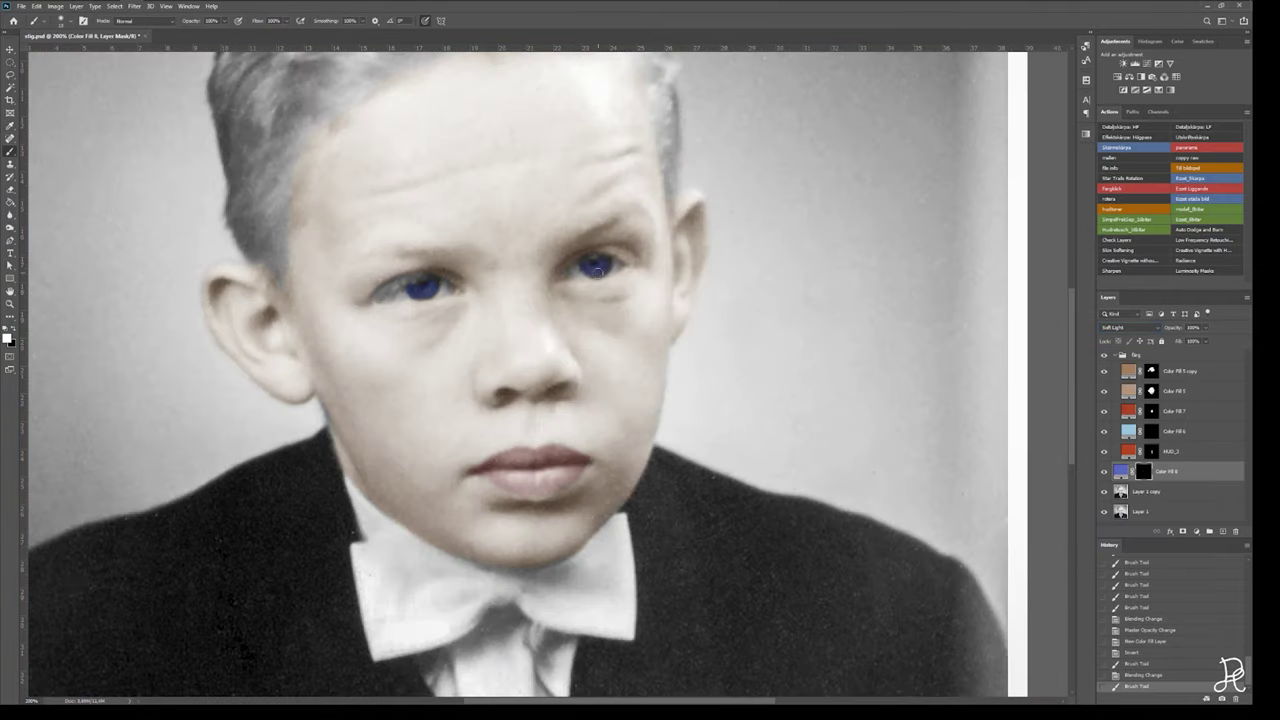
pyautogui.moveTo(1152, 329); pyautogui.dragTo(1140, 328)
pyautogui.doubleClick(1121, 471)
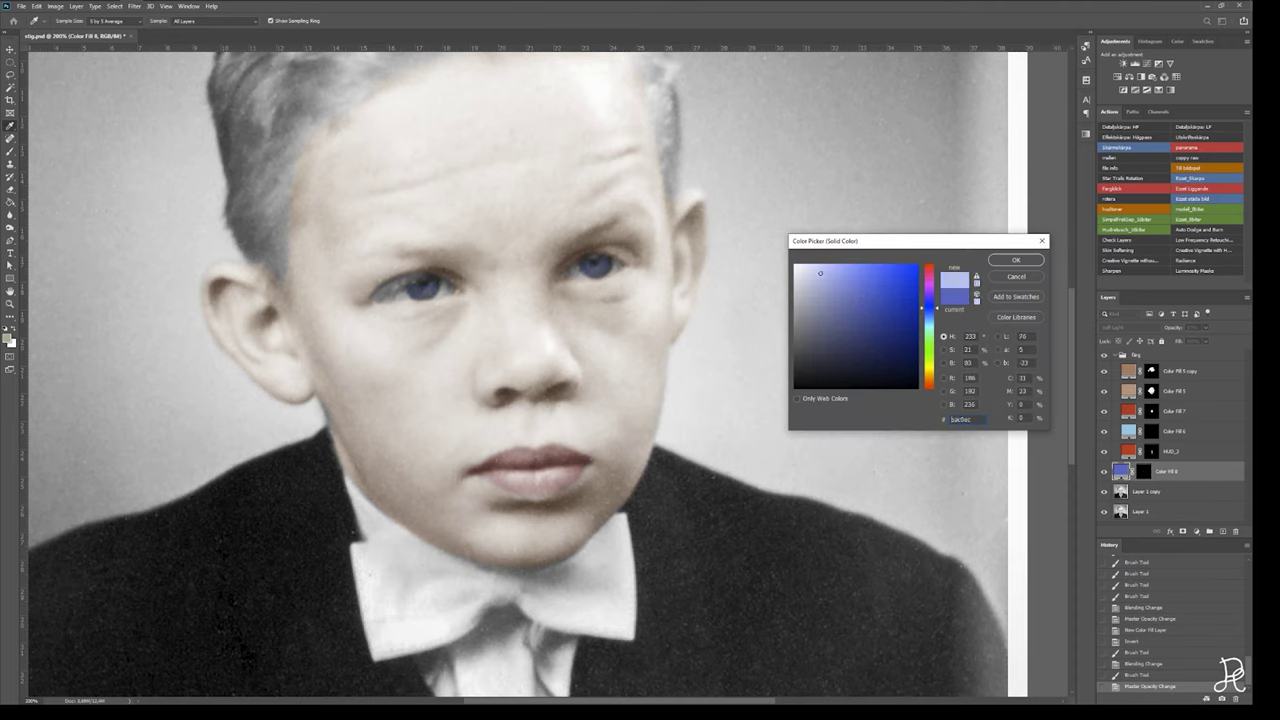
pyautogui.click(1016, 260)
pyautogui.click(1128, 371)
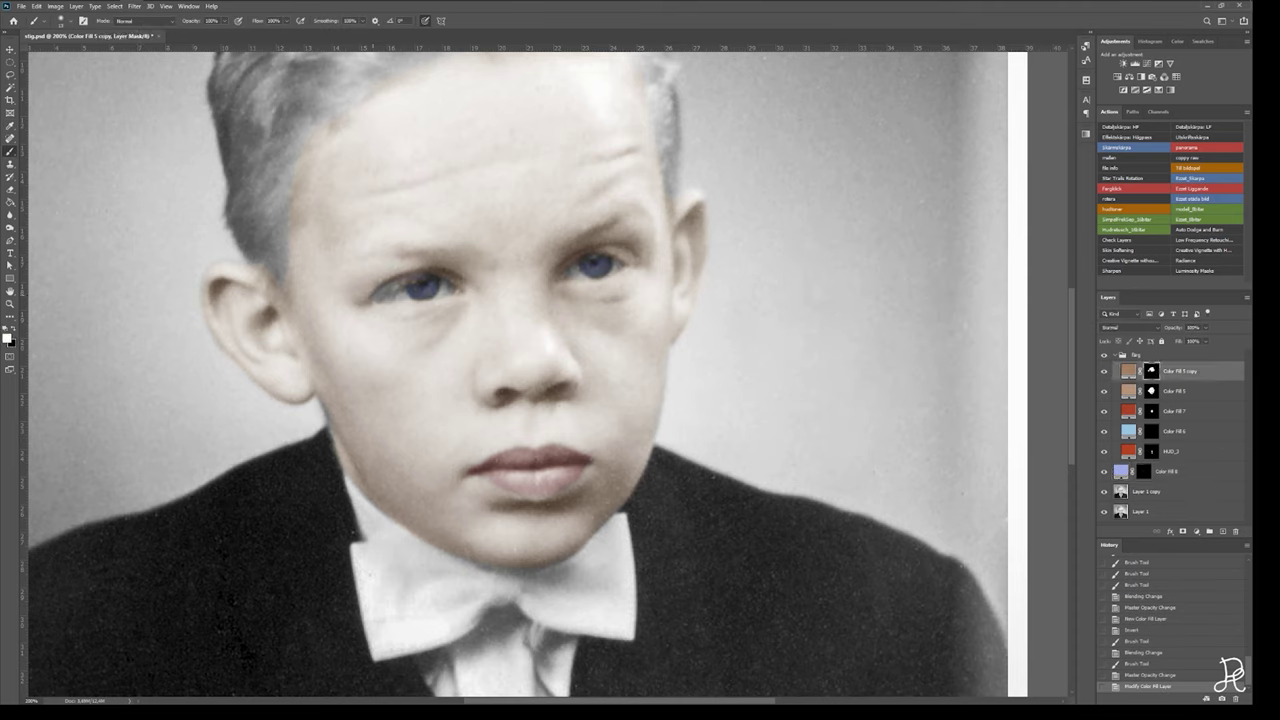
# Set the new tint layer to Soft Light and rename it 'Bejour'.
pyautogui.click(1130, 327)
pyautogui.click(1130, 457)
pyautogui.click(1120, 411)
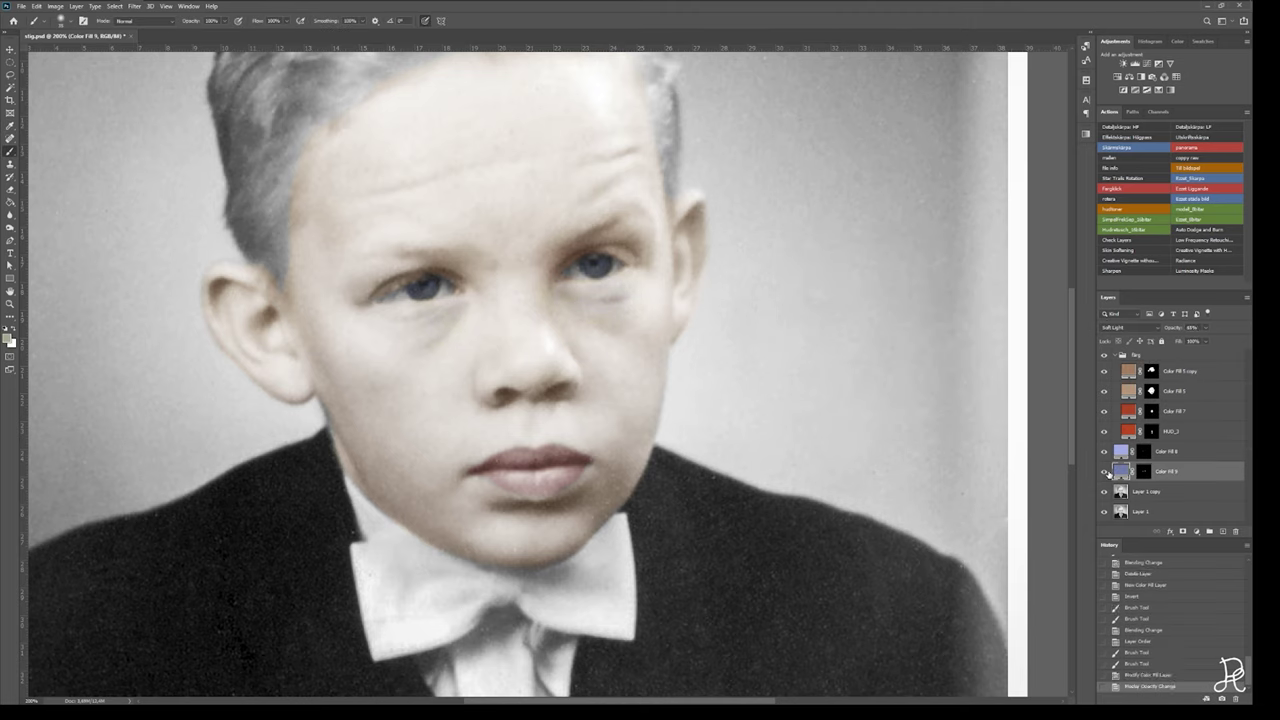
pyautogui.doubleClick(1170, 431)
pyautogui.write('Bejour')
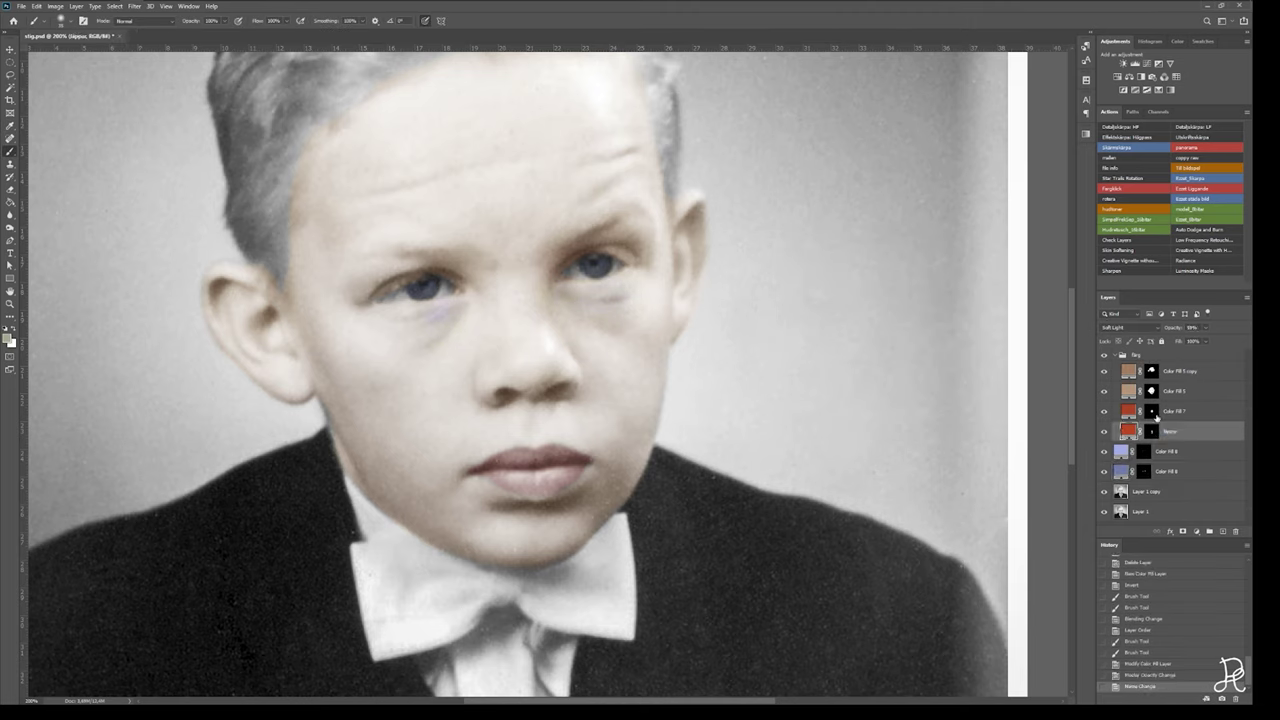
# Recheck the Color Fill 7 and eye fill colours, then select Color Fill 10.
pyautogui.doubleClick(1128, 411)
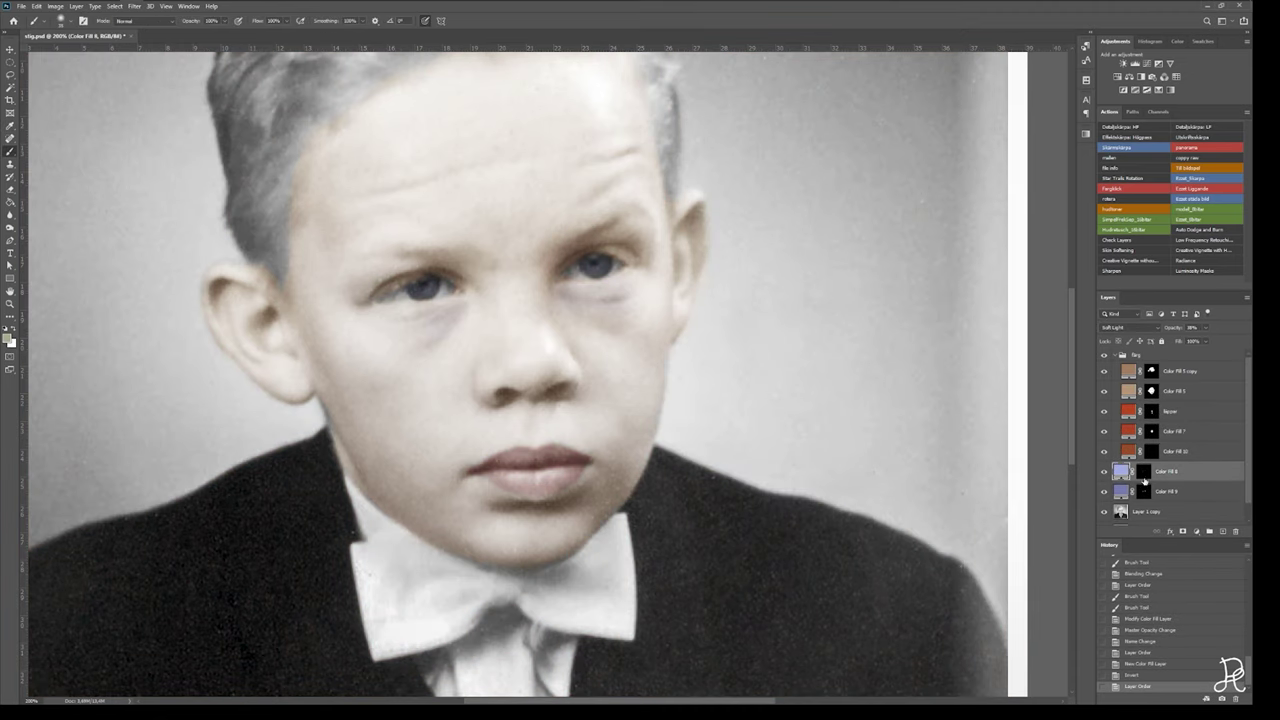
pyautogui.press('Tab')
pyautogui.write('under ögon')
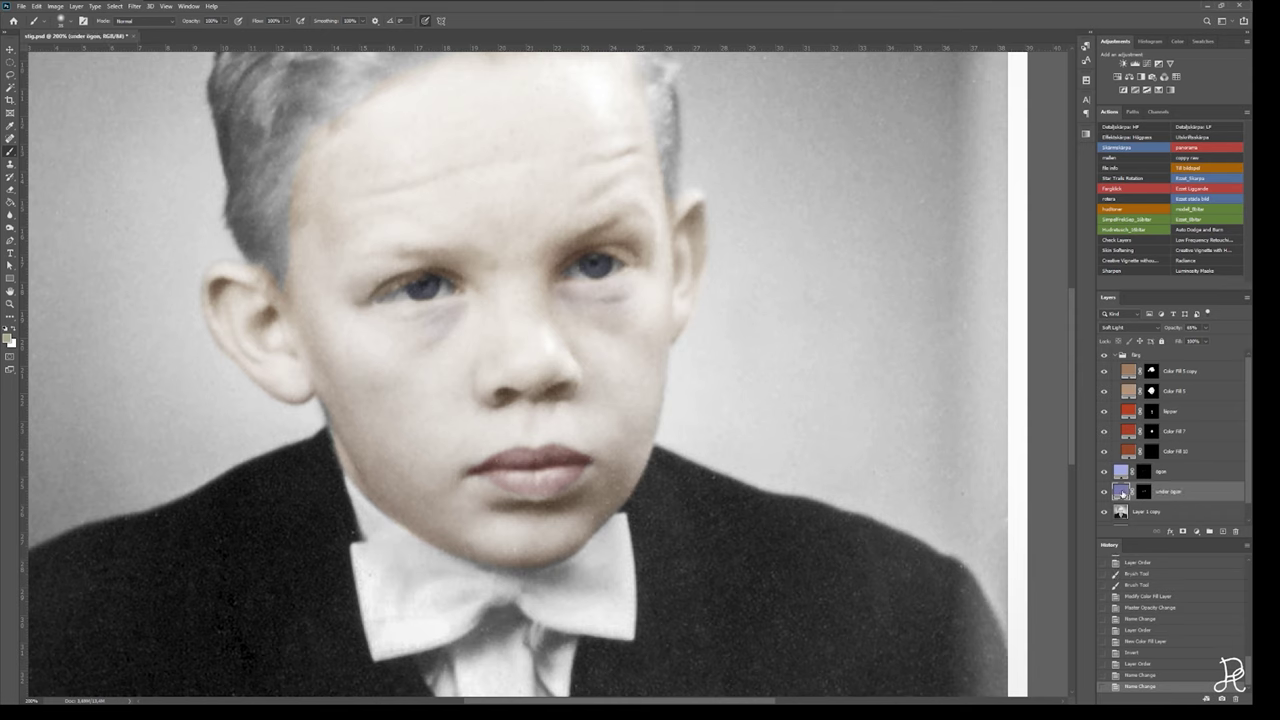
pyautogui.doubleClick(1121, 471)
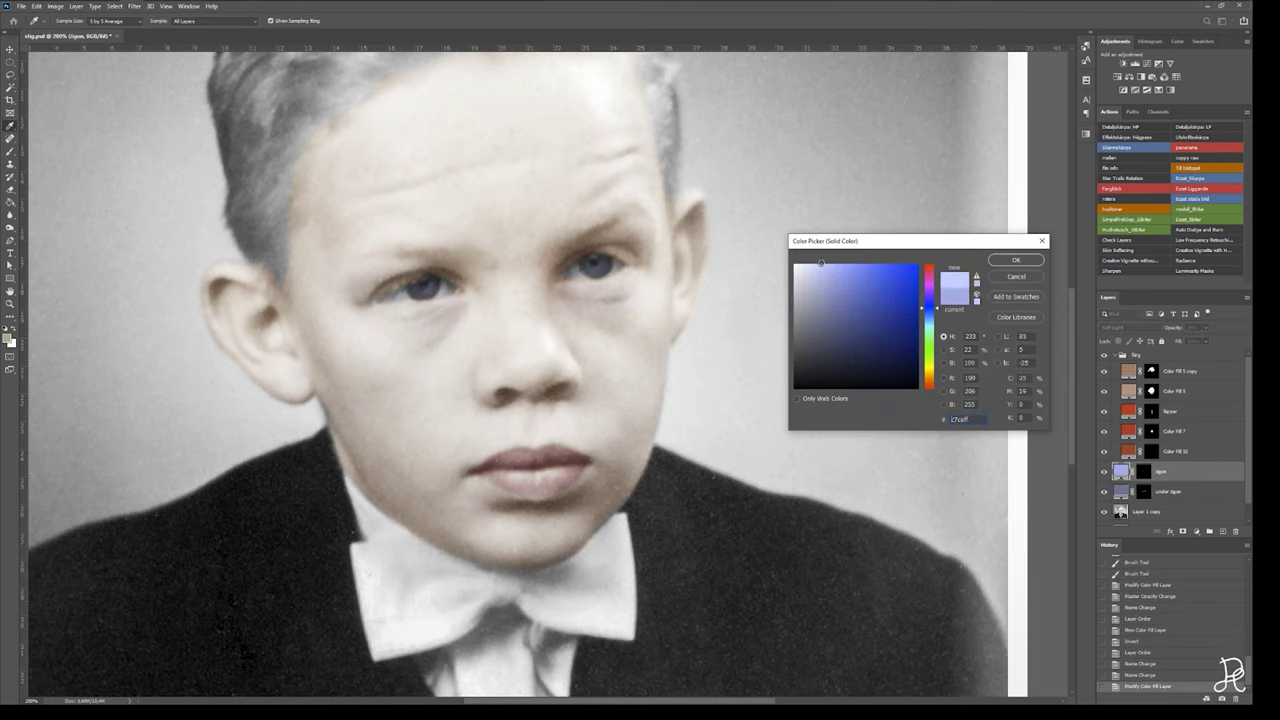
pyautogui.press('Return')
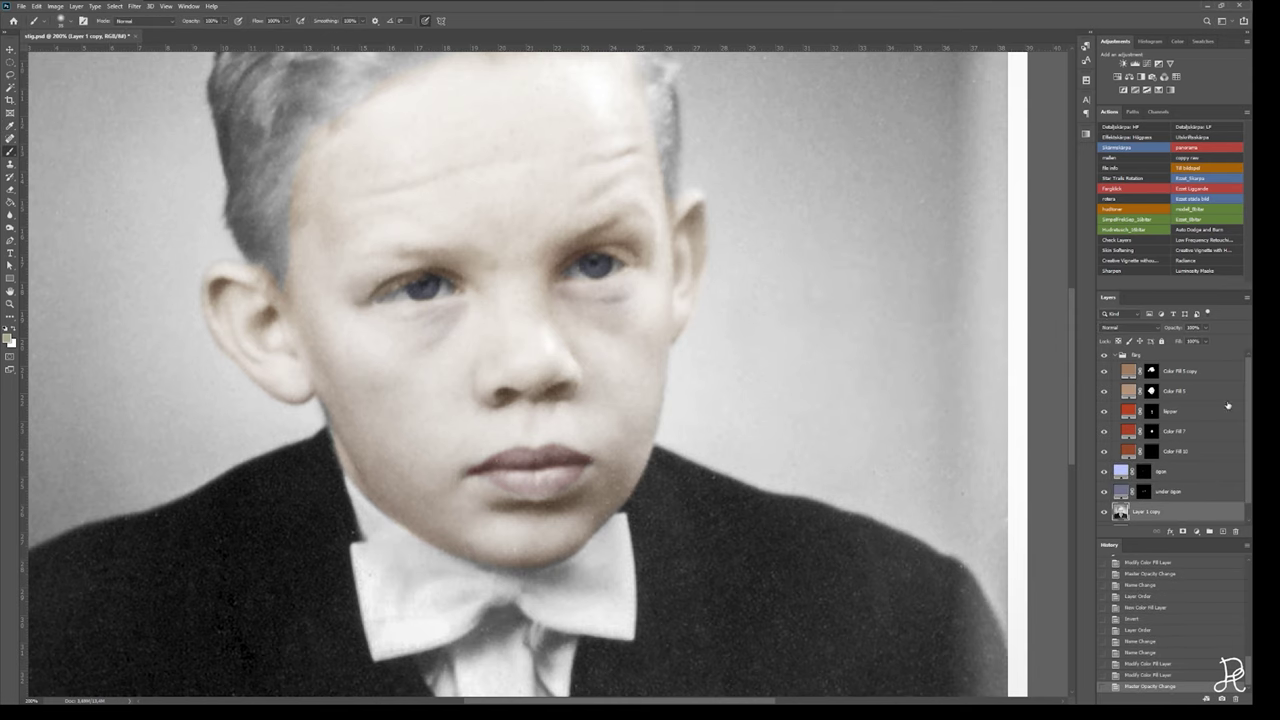
pyautogui.click(1175, 451)
# Lasso the hair and paint a Soft Light colour fill inside it.
pyautogui.click(1130, 327)
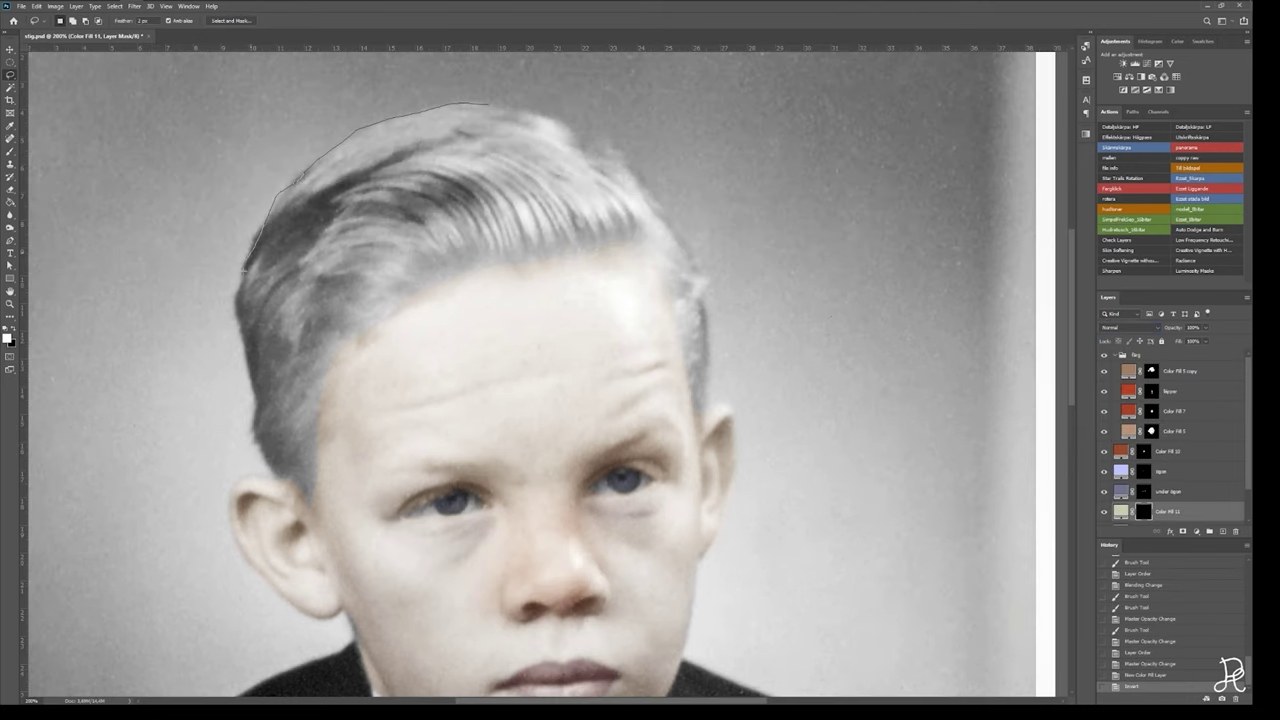
pyautogui.moveTo(670, 212); pyautogui.dragTo(490, 104)
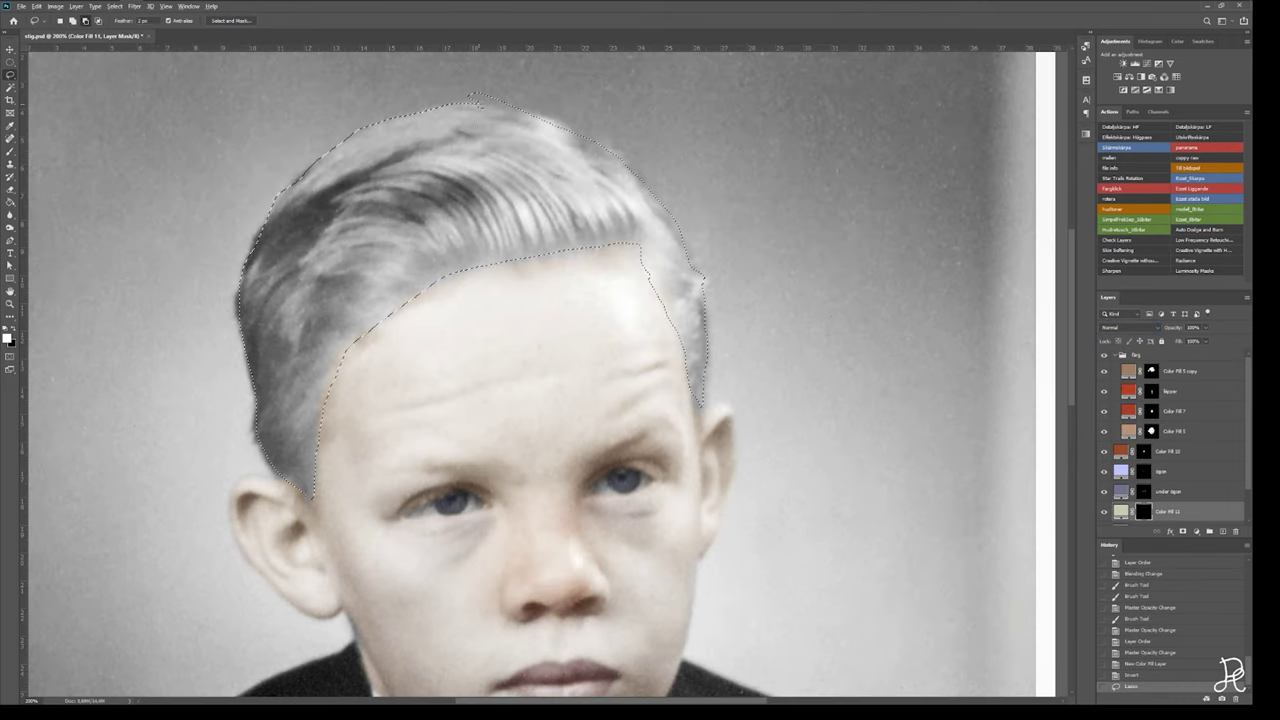
pyautogui.press('b')
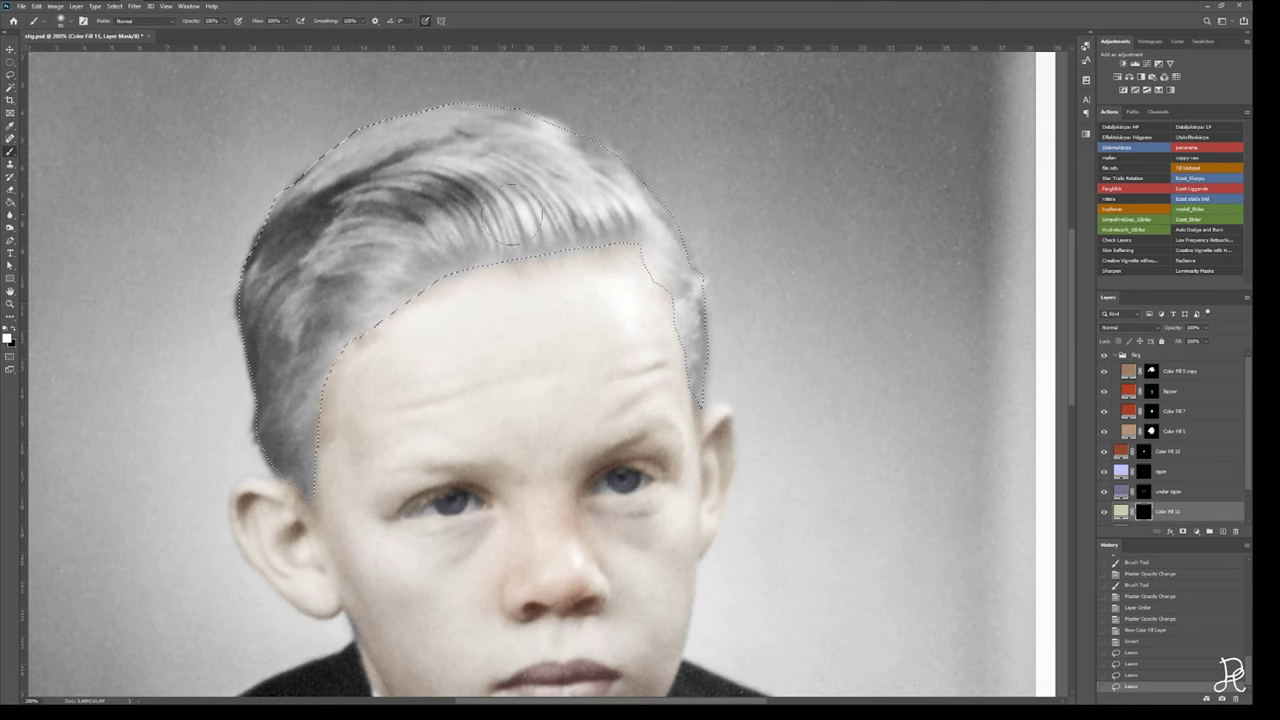
pyautogui.moveTo(340, 219); pyautogui.dragTo(520, 190)
pyautogui.click(1130, 327)
pyautogui.click(1135, 436)
# Extend the tint over the rest of the hair, deselect, and feather the mask edge.
pyautogui.moveTo(672, 290); pyautogui.dragTo(280, 200)
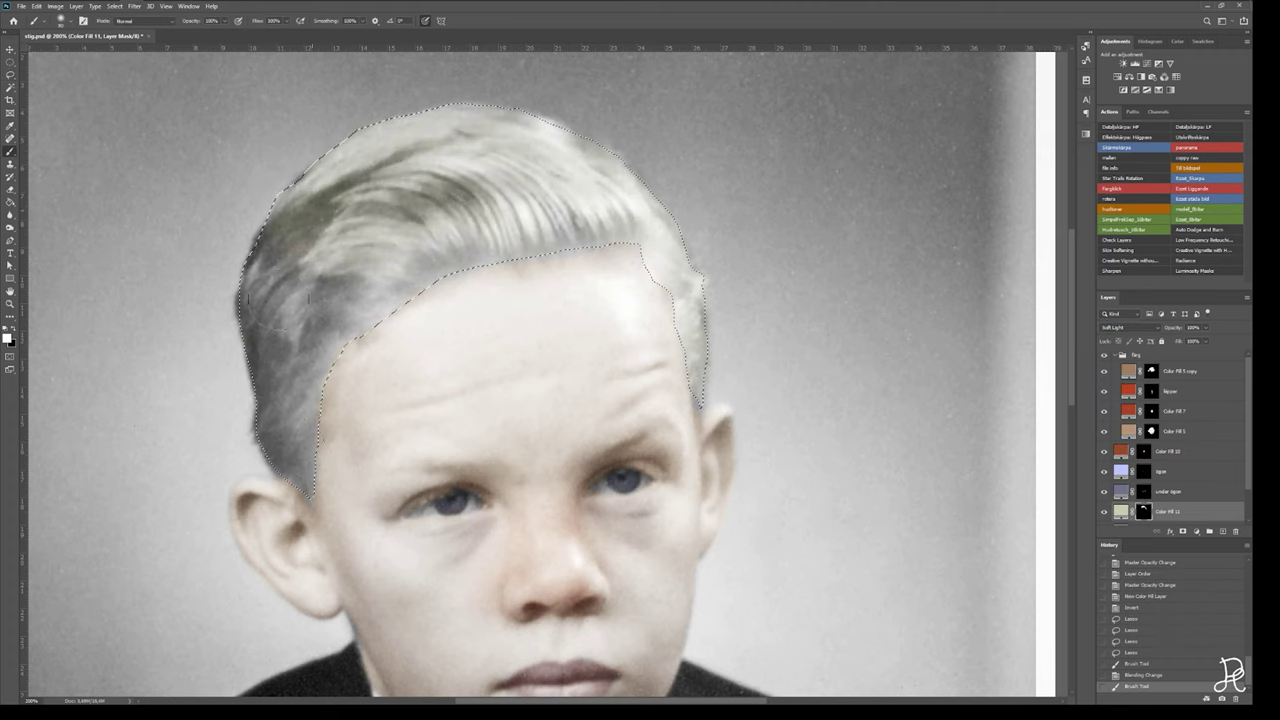
pyautogui.moveTo(290, 260); pyautogui.dragTo(320, 470)
pyautogui.moveTo(360, 300); pyautogui.dragTo(600, 230)
pyautogui.hotkey('ctrl', 'd')
pyautogui.doubleClick(1143, 511)
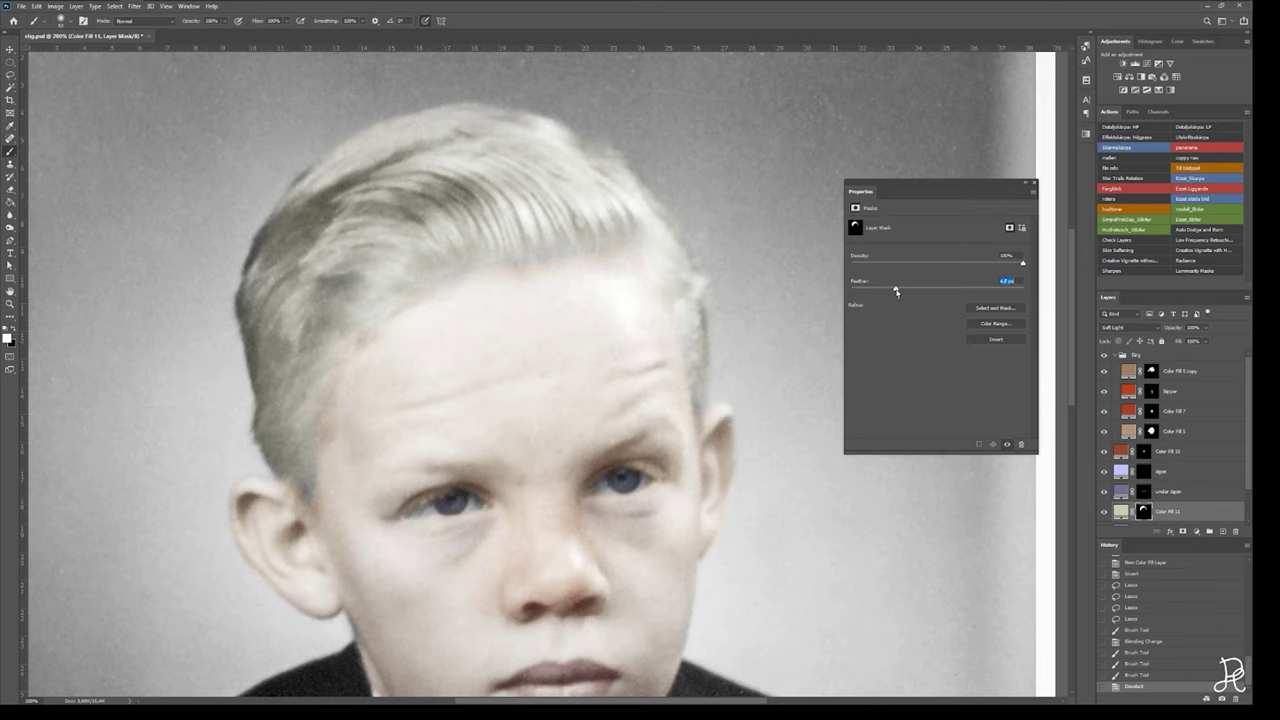
pyautogui.moveTo(898, 292); pyautogui.dragTo(930, 292)
pyautogui.rightClick(374, 338)
pyautogui.moveTo(370, 350)
pyautogui.mouseDown()
pyautogui.moveTo(305, 400)
pyautogui.moveTo(285, 500)
pyautogui.mouseUp()
# Change the hair fill to a neutral blond at 65% opacity.
pyautogui.doubleClick(1121, 511)
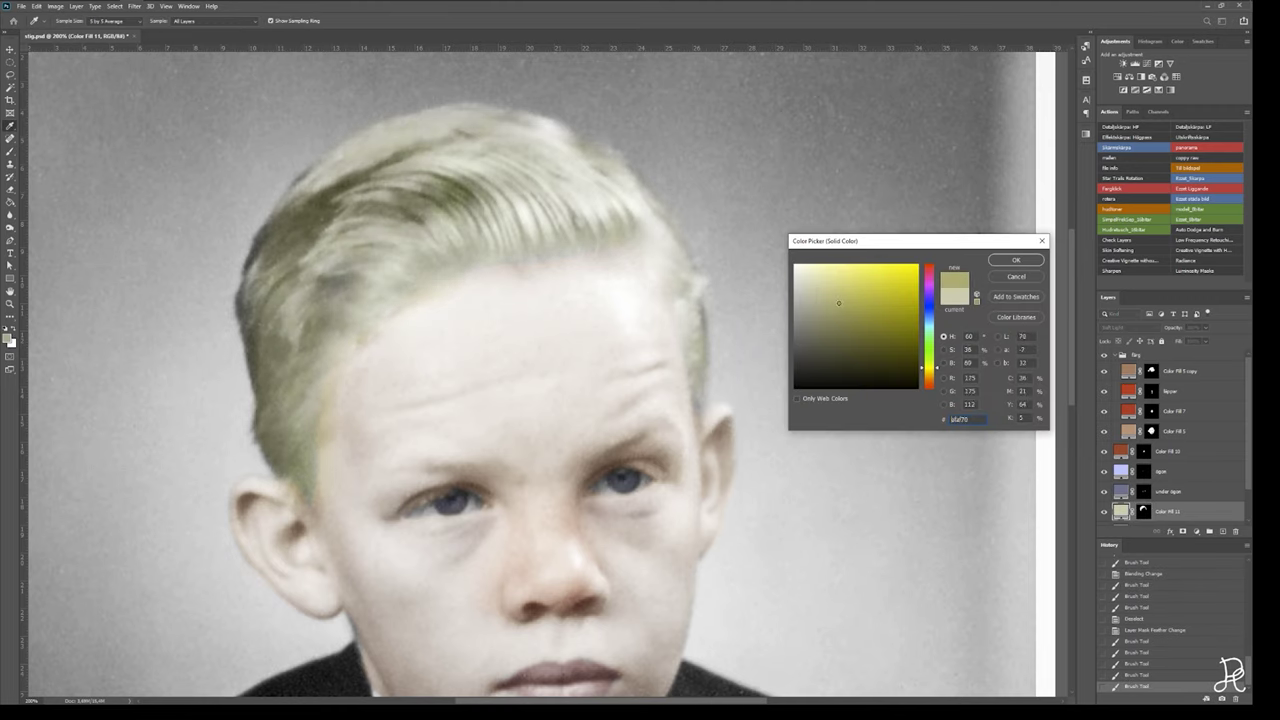
pyautogui.click(808, 288)
pyautogui.click(1004, 262)
pyautogui.press('6')
pyautogui.press('5')
pyautogui.press('z')
pyautogui.hotkey('ctrl', '-')
pyautogui.hotkey('ctrl', '-')
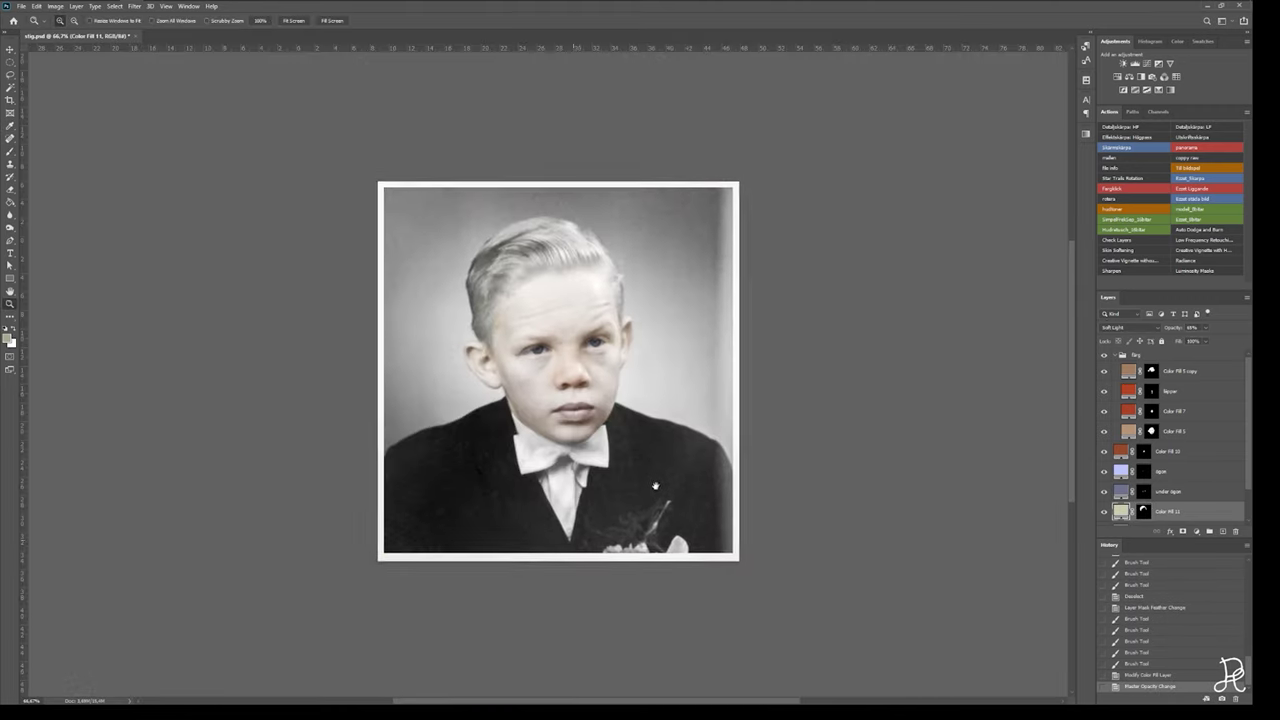
pyautogui.hotkey('ctrl', '+')
pyautogui.click(1110, 451)
pyautogui.press('Return')
# Rename the hair layer 'hår' and pick a less saturated blond.
pyautogui.doubleClick(1165, 511)
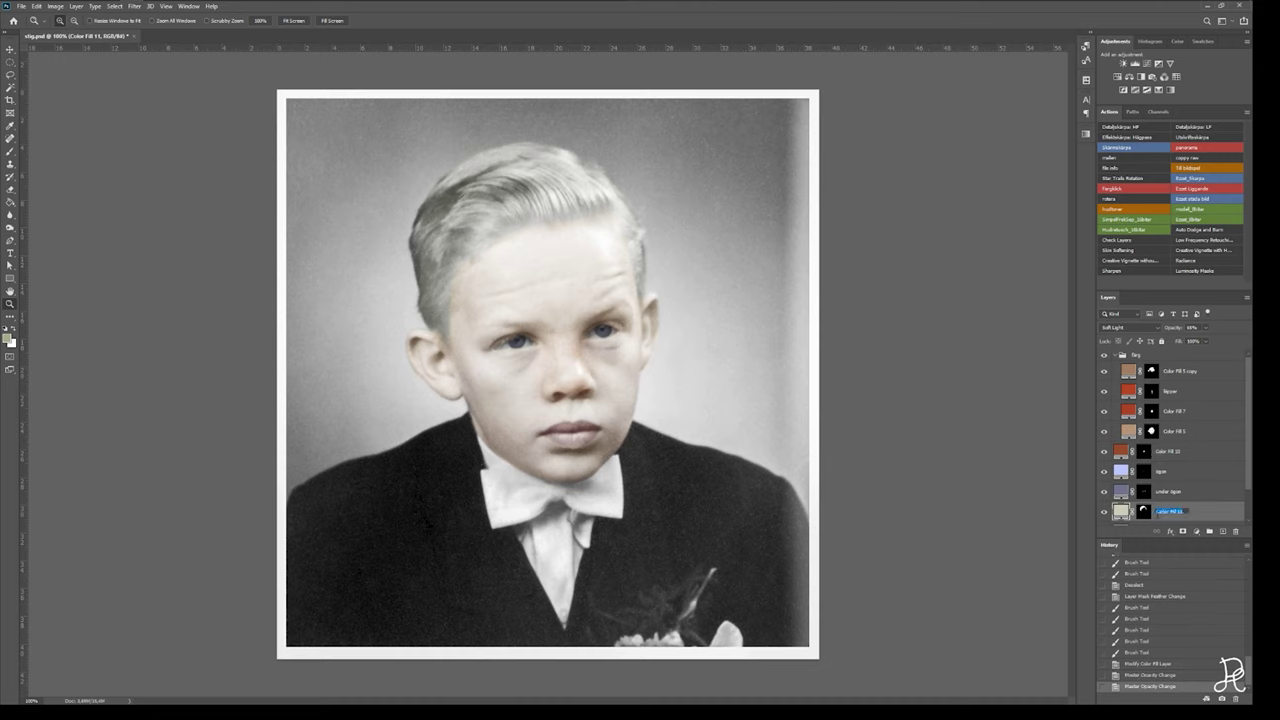
pyautogui.write('hår')
pyautogui.press('Return')
pyautogui.doubleClick(1121, 511)
pyautogui.moveTo(841, 270); pyautogui.dragTo(811, 285)
pyautogui.click(1016, 260)
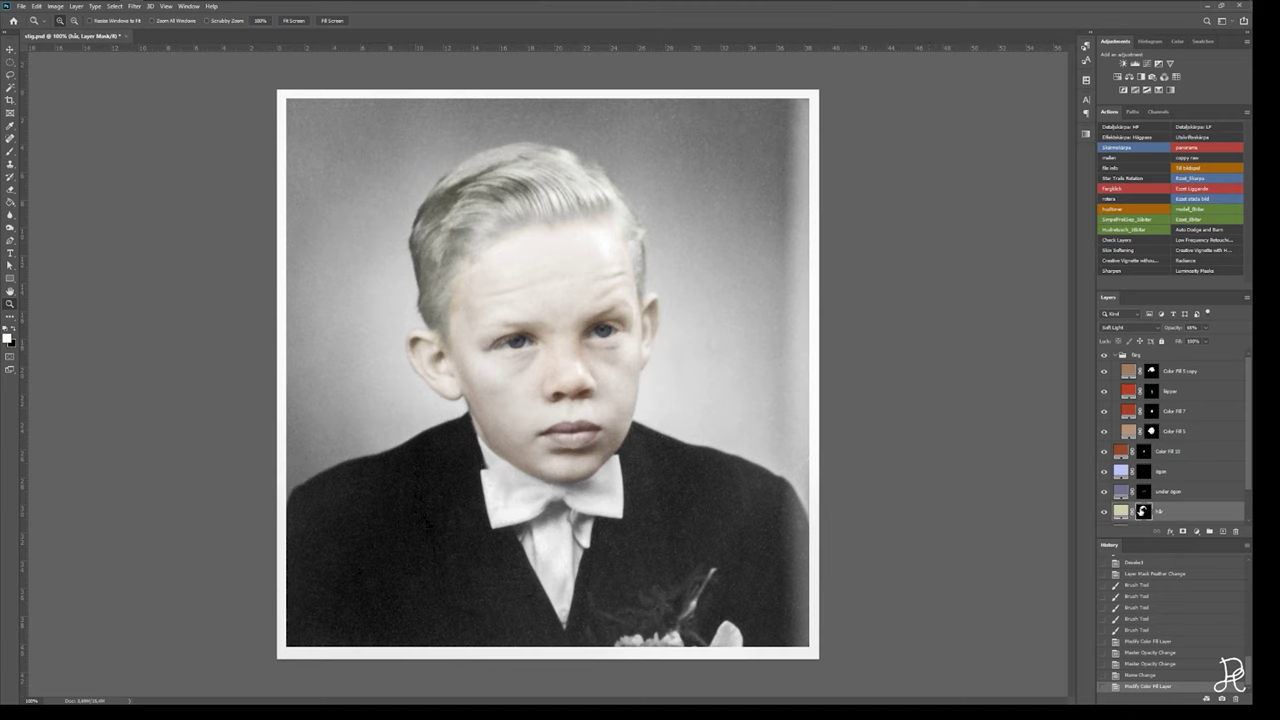
# Paint the hair tint along the hairline and lower its opacity to 39%.
pyautogui.click(520, 217)
pyautogui.press('b')
pyautogui.moveTo(630, 222); pyautogui.dragTo(674, 212)
pyautogui.moveTo(464, 258)
pyautogui.mouseDown()
pyautogui.moveTo(470, 236)
pyautogui.moveTo(442, 218)
pyautogui.mouseUp()
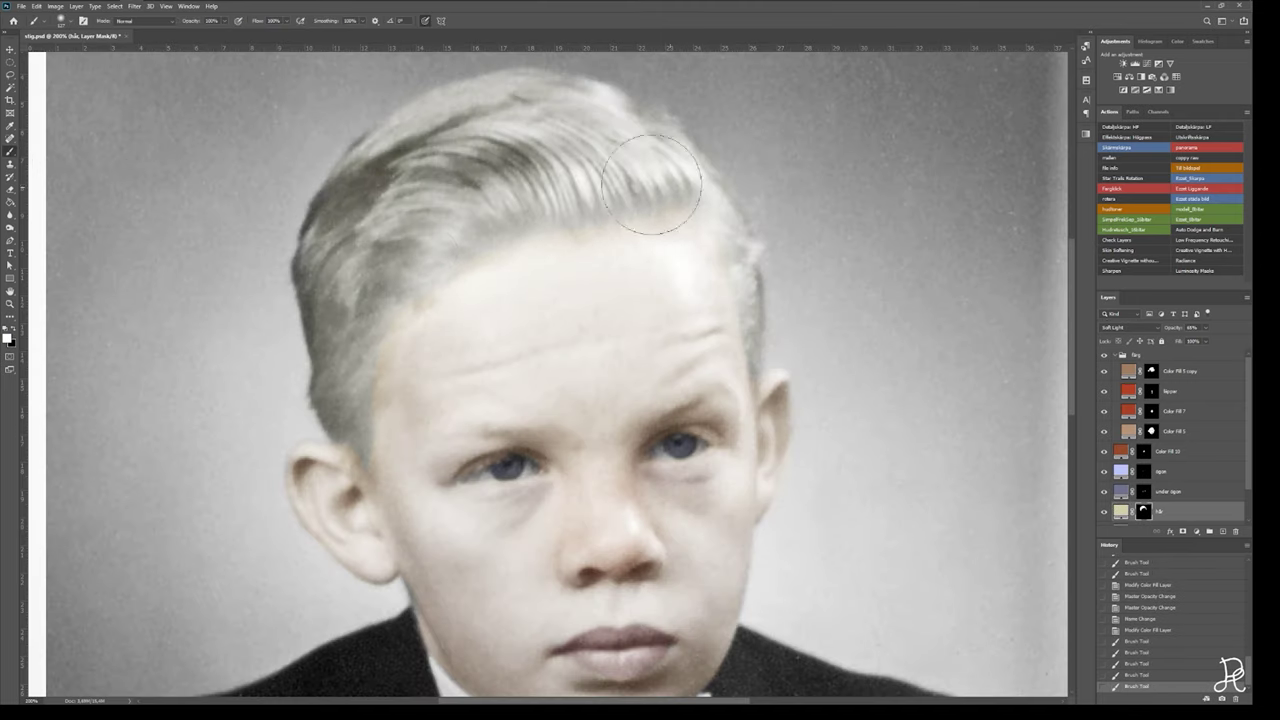
pyautogui.press('3')
pyautogui.press('9')
pyautogui.press('z')
pyautogui.hotkey('ctrl', '-')
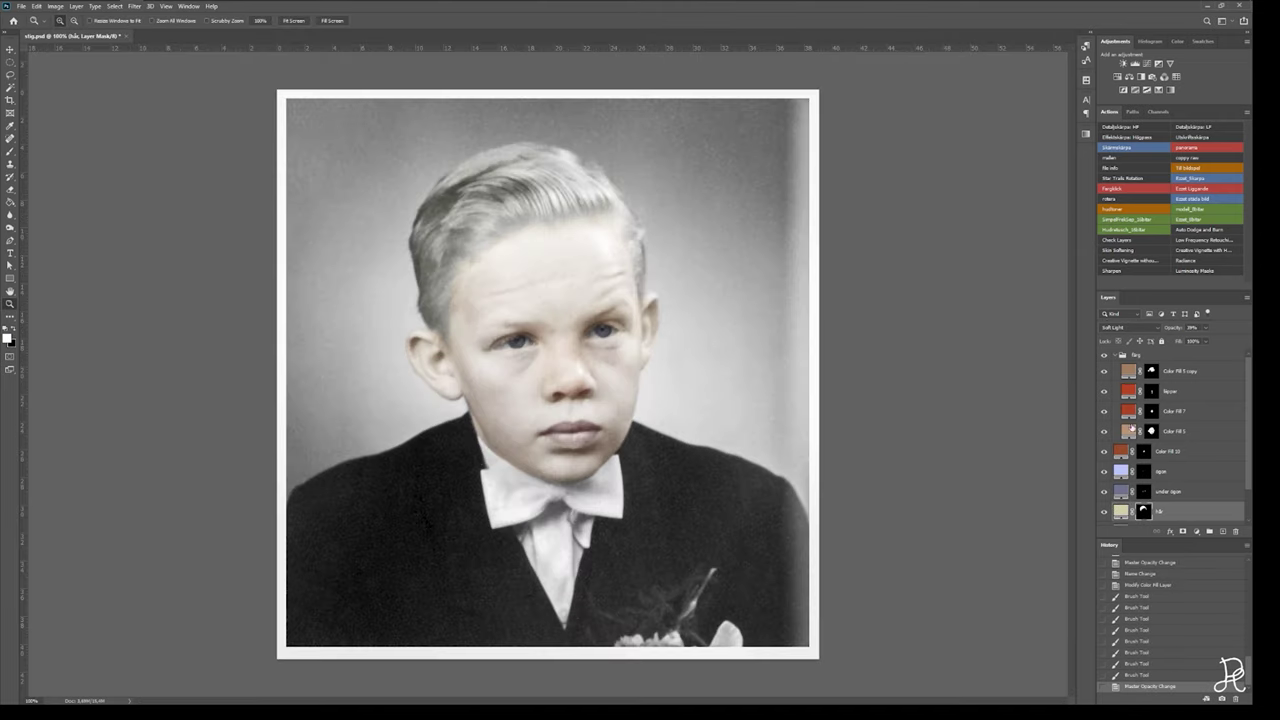
# Paint the Color Fill 7 cheek colour onto the cheek, then choose a colour for a new fill.
pyautogui.click(1170, 411)
pyautogui.press('b')
pyautogui.moveTo(495, 385); pyautogui.dragTo(515, 395)
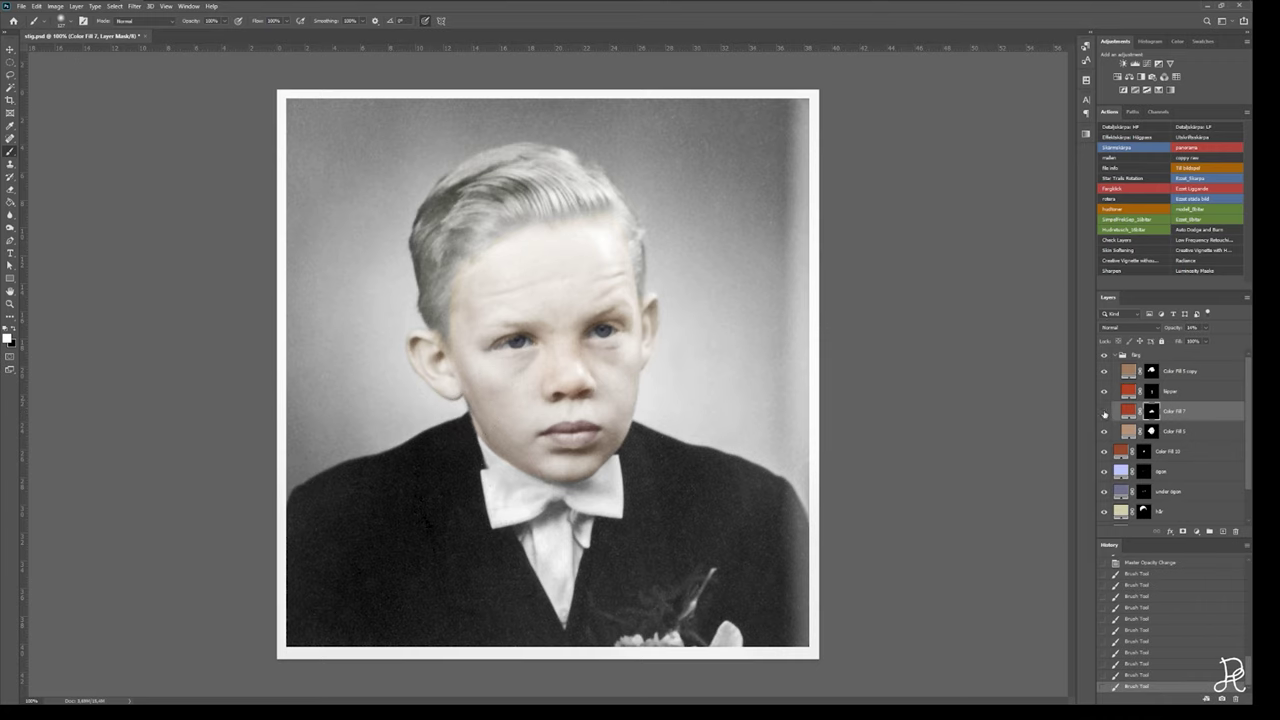
pyautogui.moveTo(1247, 470); pyautogui.dragTo(1247, 505)
# Add a green Solid Color fill layer with an inverted mask, blended in Soft Light.
pyautogui.click(1197, 531)
pyautogui.click(1210, 360)
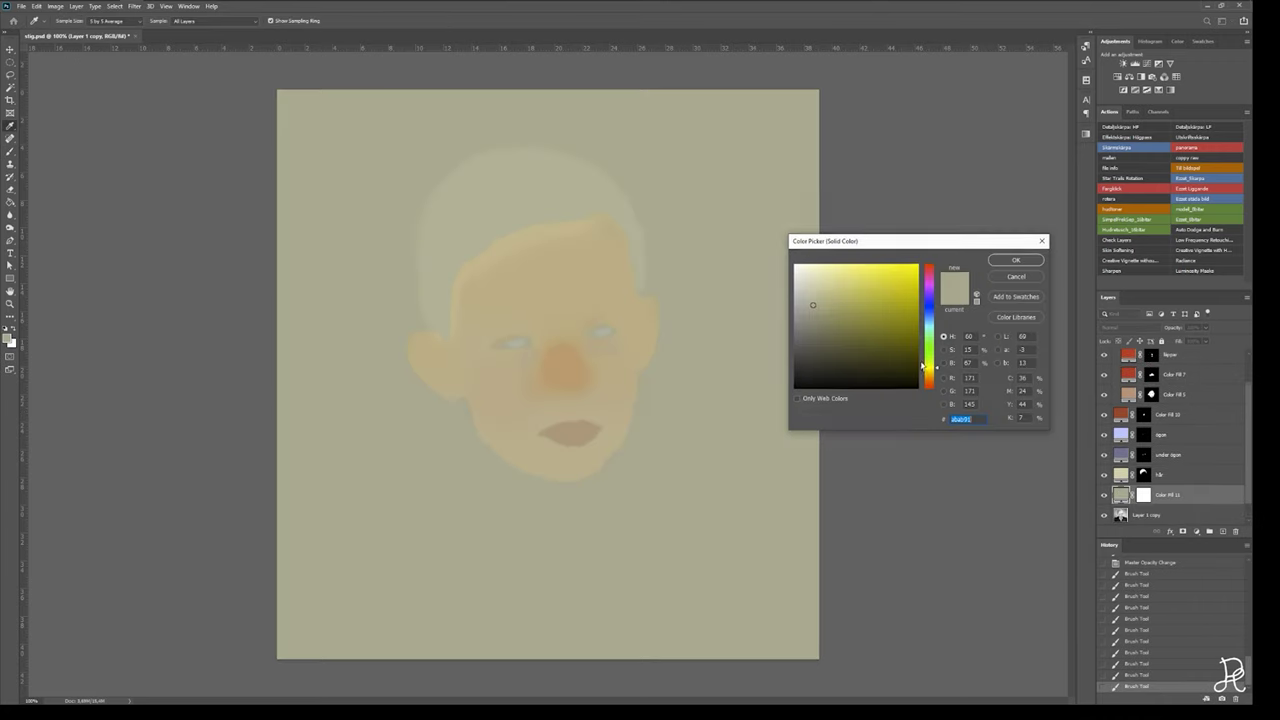
pyautogui.click(926, 330)
pyautogui.click(1005, 260)
pyautogui.hotkey('ctrl', 'i')
pyautogui.scroll(5, 690, 600)
pyautogui.click(455, 325)
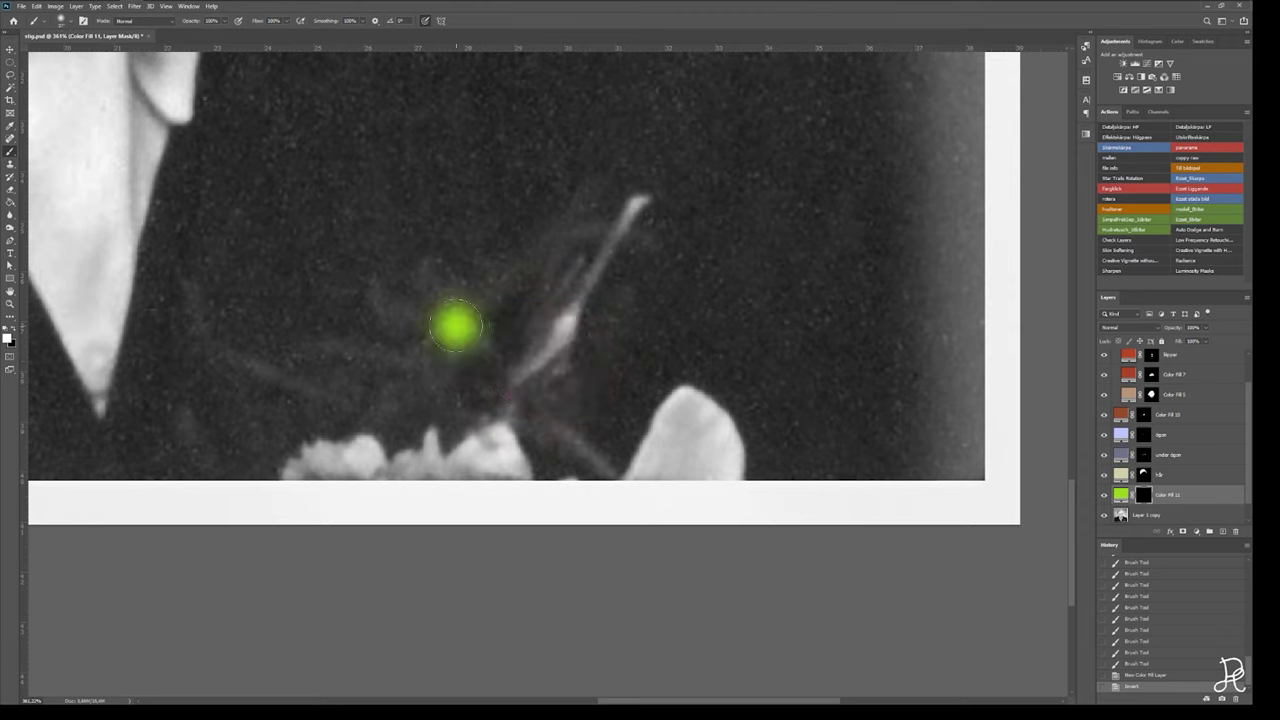
pyautogui.click(1130, 327)
pyautogui.click(1110, 453)
pyautogui.doubleClick(1121, 494)
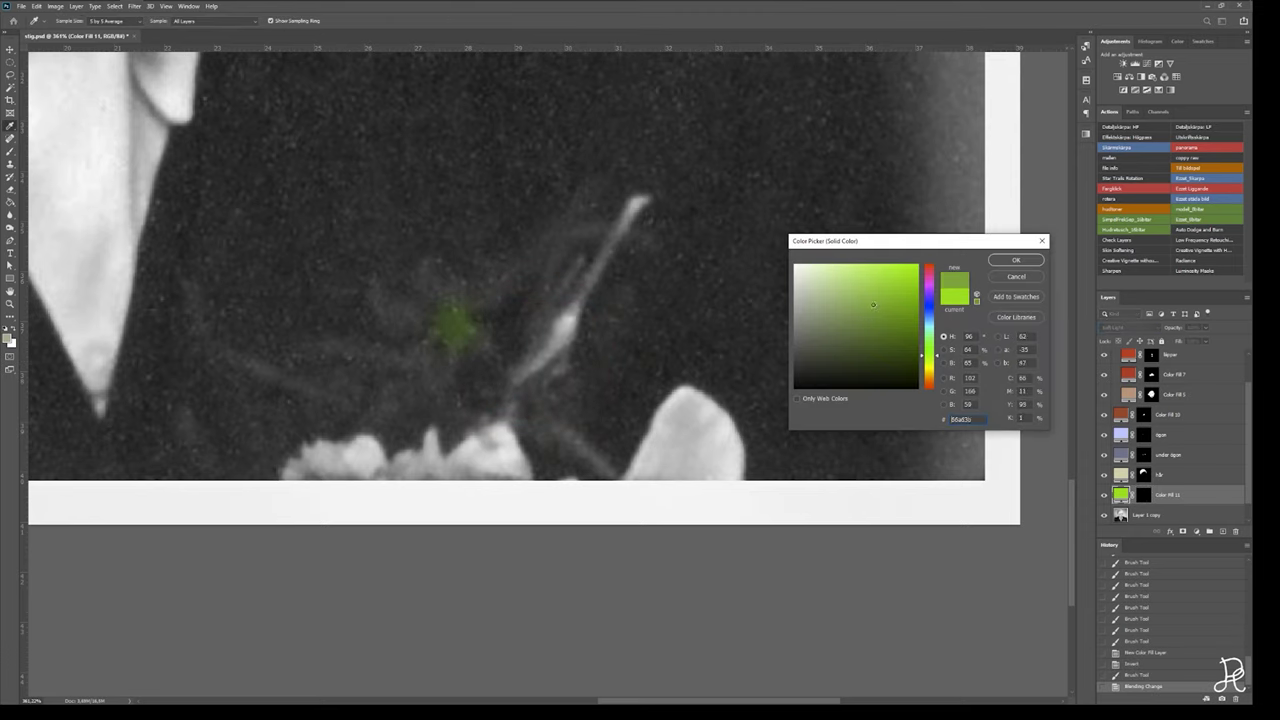
pyautogui.press('Return')
# Paint the green onto the lapel flower's leaves and stem.
pyautogui.moveTo(565, 250); pyautogui.dragTo(470, 325)
pyautogui.moveTo(205, 355); pyautogui.dragTo(355, 400)
pyautogui.moveTo(370, 294); pyautogui.dragTo(410, 325)
pyautogui.moveTo(320, 350); pyautogui.dragTo(430, 365)
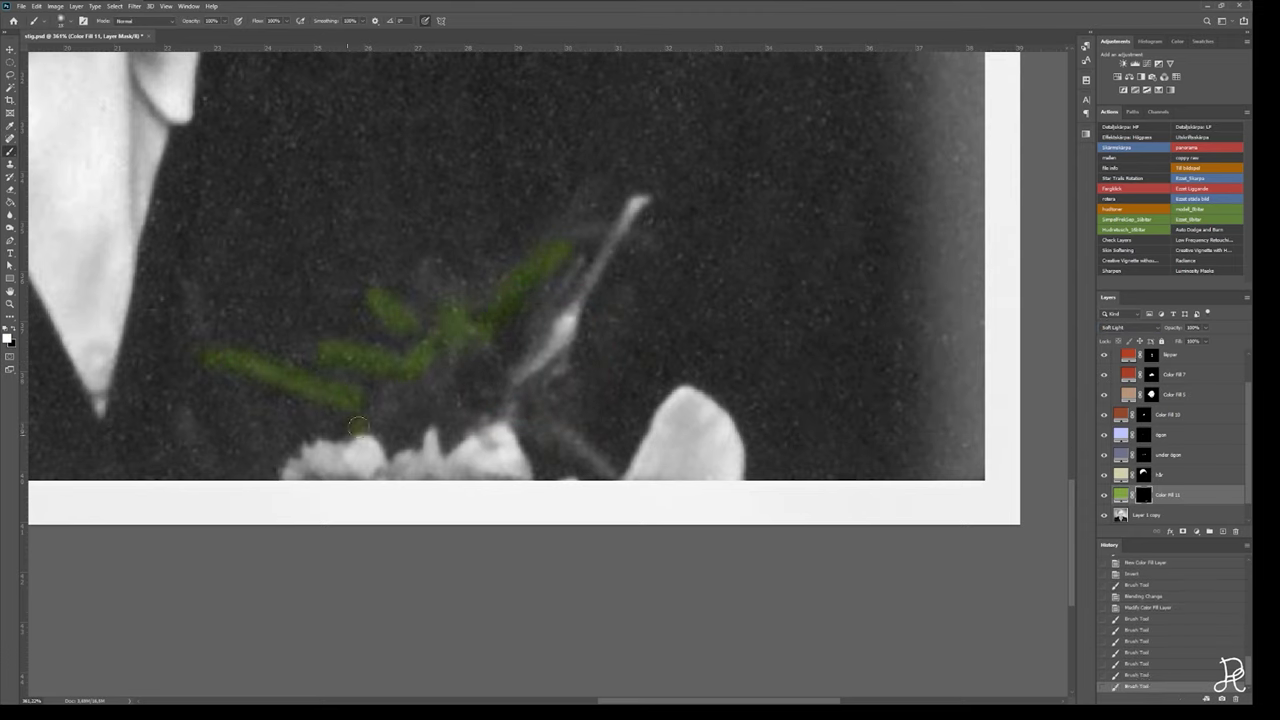
# Add a red fill layer with inverted mask over the blossoms, set to Soft Light for pink.
pyautogui.scroll(-3, 424, 276)
pyautogui.click(1143, 515)
pyautogui.press('Return')
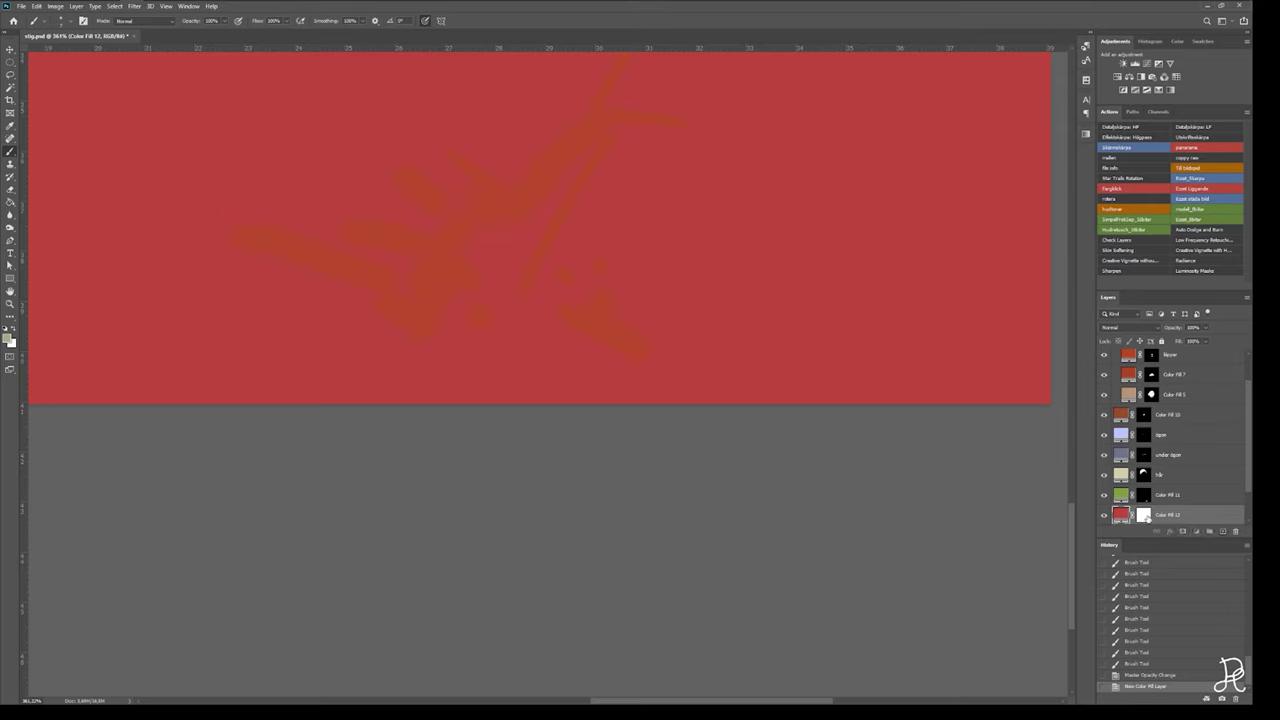
pyautogui.hotkey('ctrl', 'i')
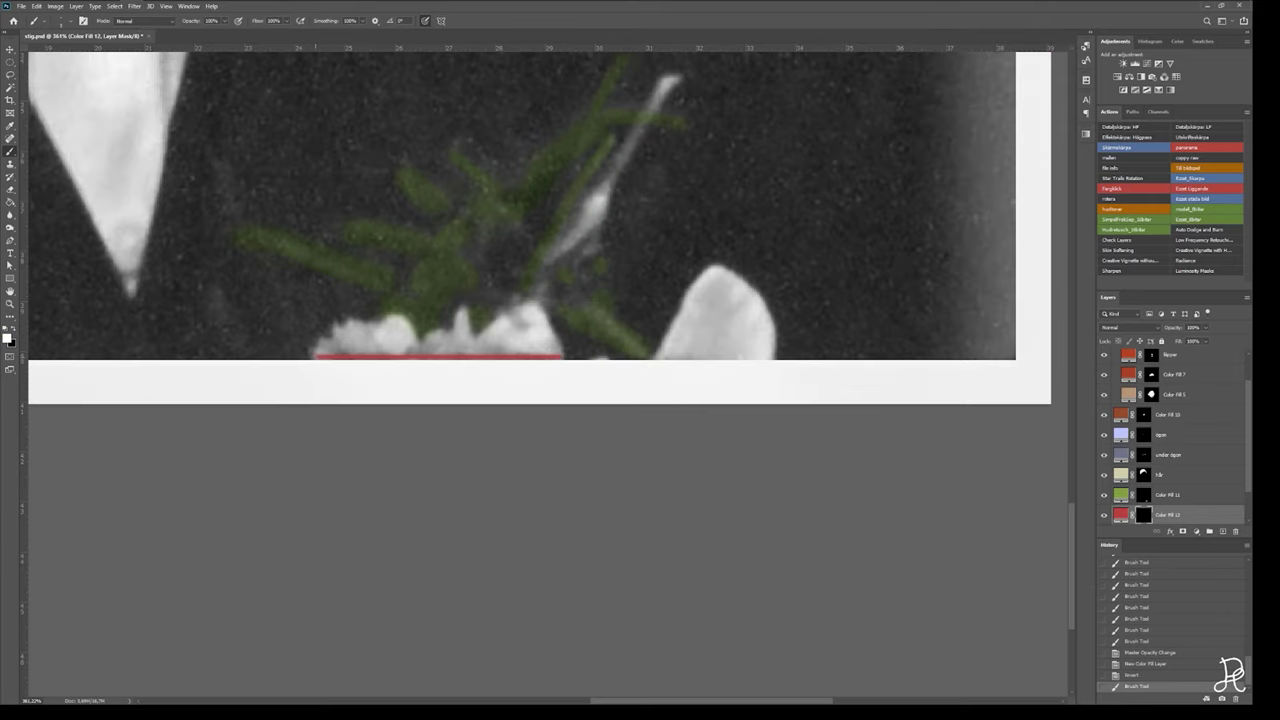
pyautogui.moveTo(317, 353)
pyautogui.mouseDown()
pyautogui.moveTo(560, 353)
pyautogui.moveTo(320, 353)
pyautogui.moveTo(346, 338)
pyautogui.mouseUp()
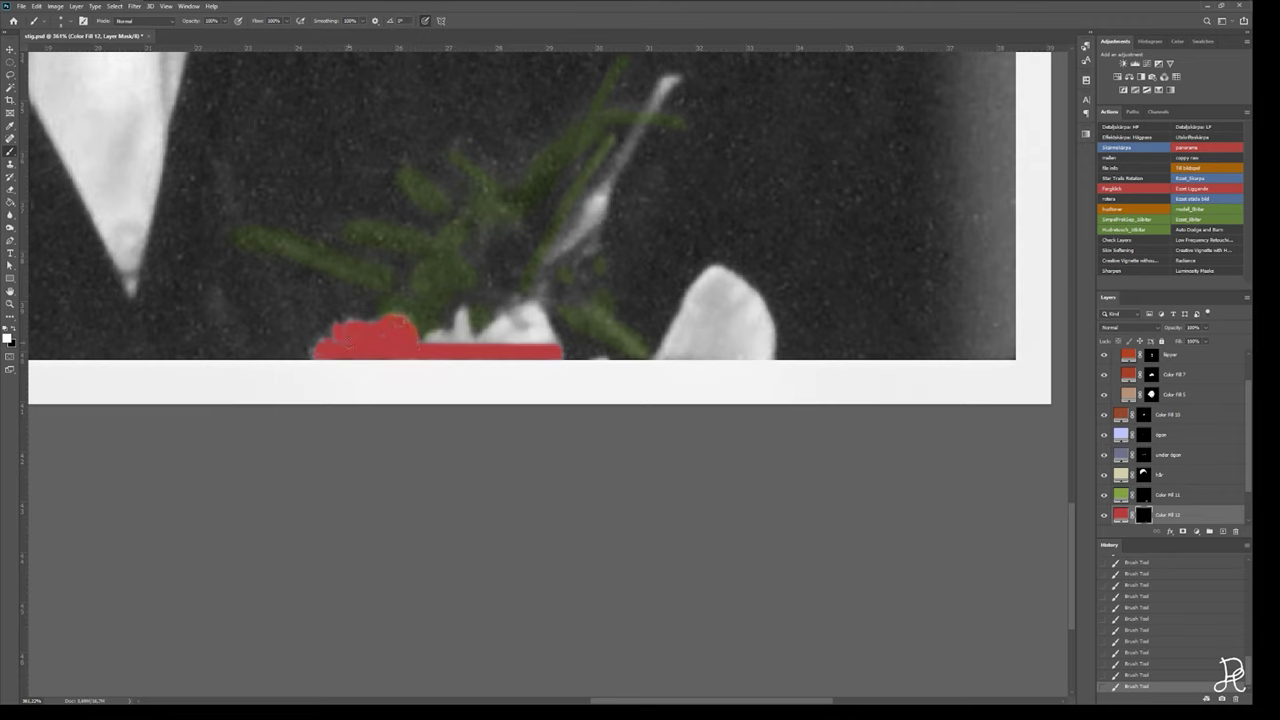
pyautogui.moveTo(472, 335)
pyautogui.mouseDown()
pyautogui.moveTo(530, 312)
pyautogui.moveTo(538, 338)
pyautogui.mouseUp()
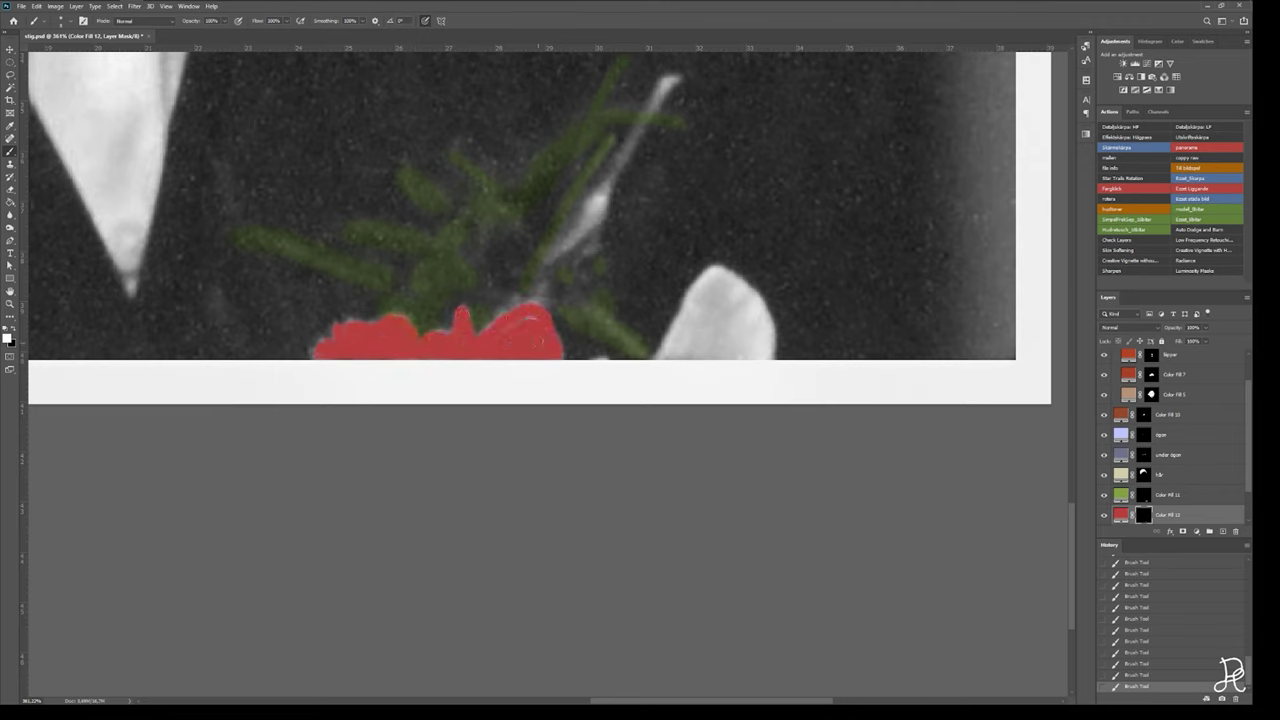
pyautogui.click(1130, 327)
pyautogui.click(1128, 466)
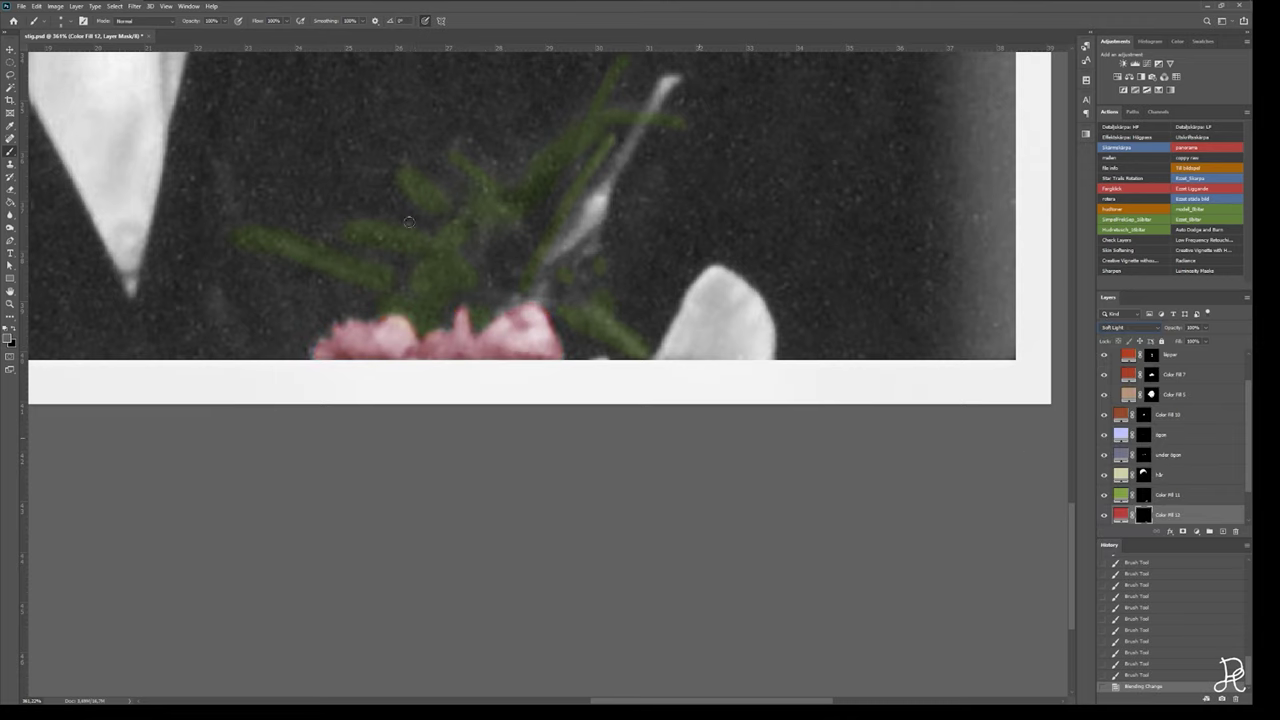
# Fit the photo on screen and shift the eye fill colour to a bluer tone.
pyautogui.press('z')
pyautogui.hotkey('ctrl', '0')
pyautogui.doubleClick(1121, 436)
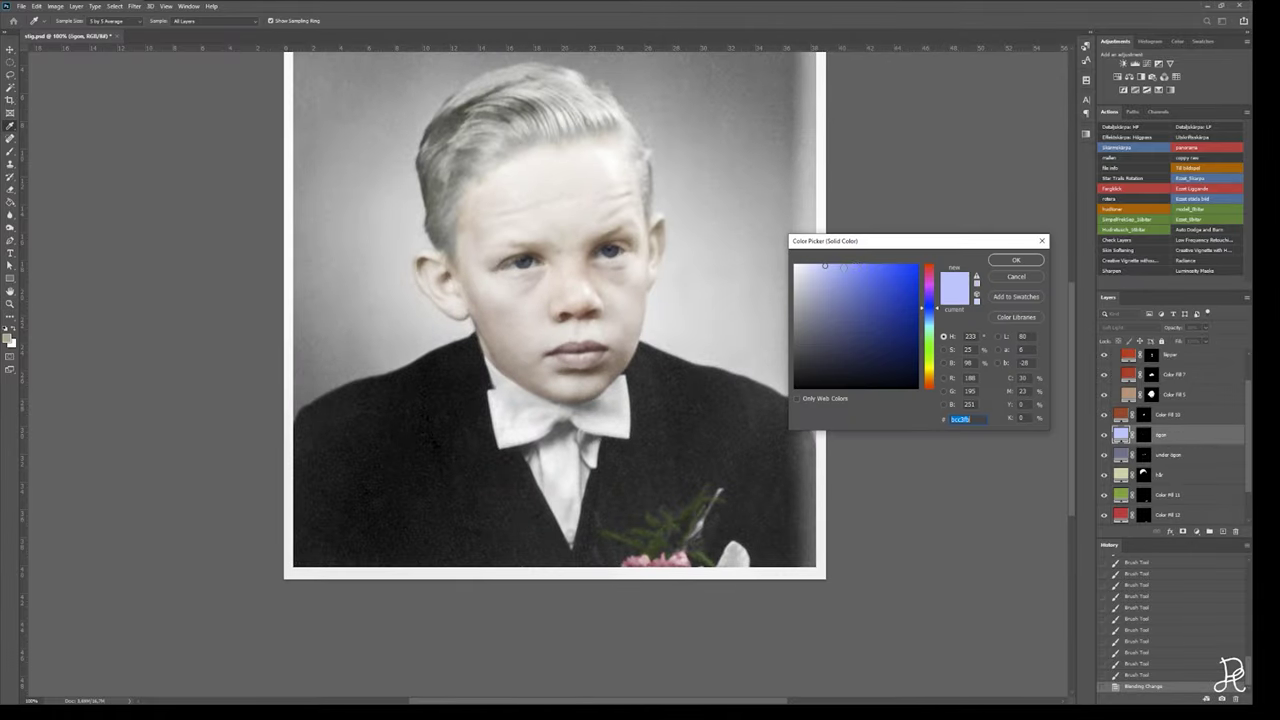
pyautogui.press('Return')
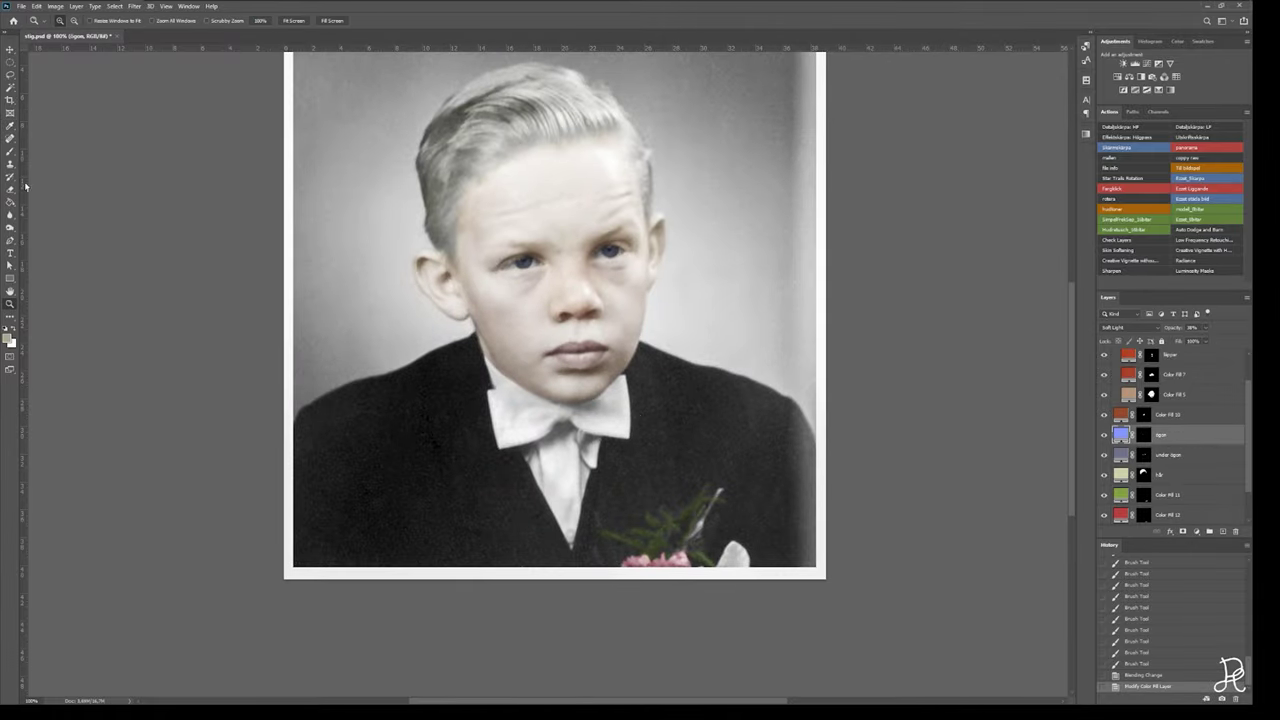
pyautogui.click(1146, 495)
# Lasso-trace a selection around the outline of the boy's suit jacket.
pyautogui.click(352, 350)
pyautogui.press('l')
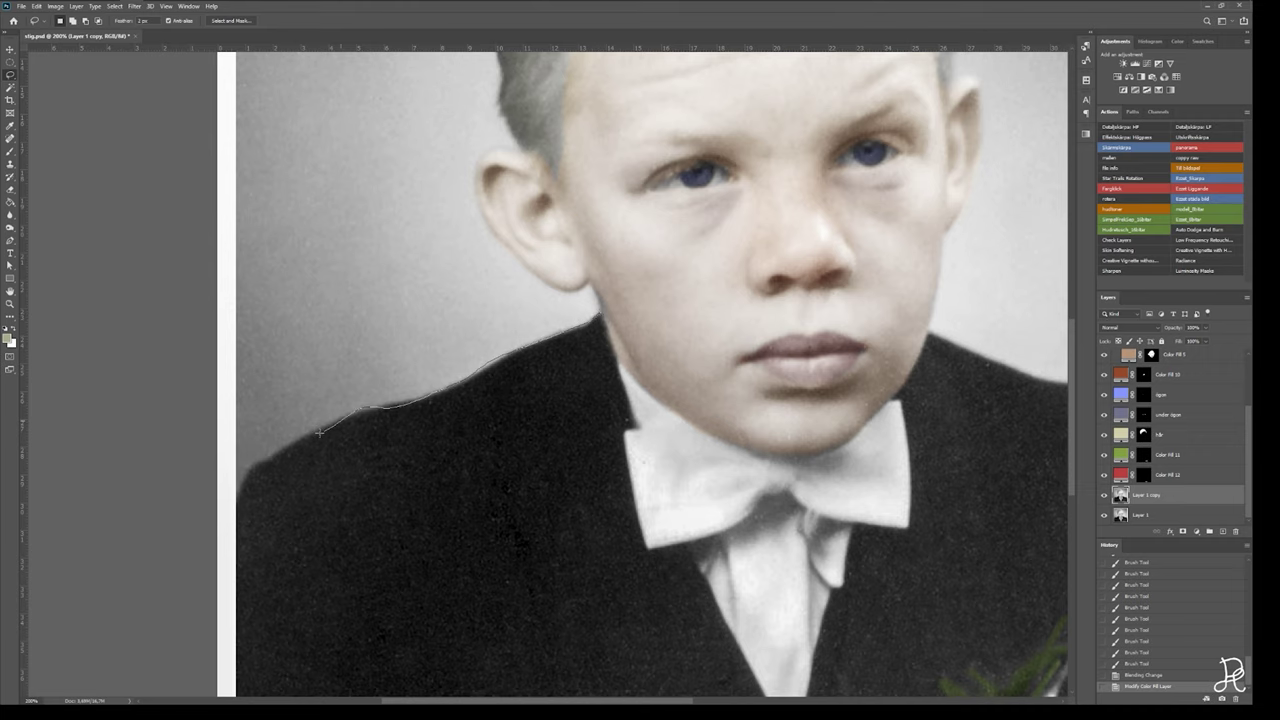
pyautogui.moveTo(319, 432); pyautogui.dragTo(236, 185)
pyautogui.scroll(-5, 236, 185)
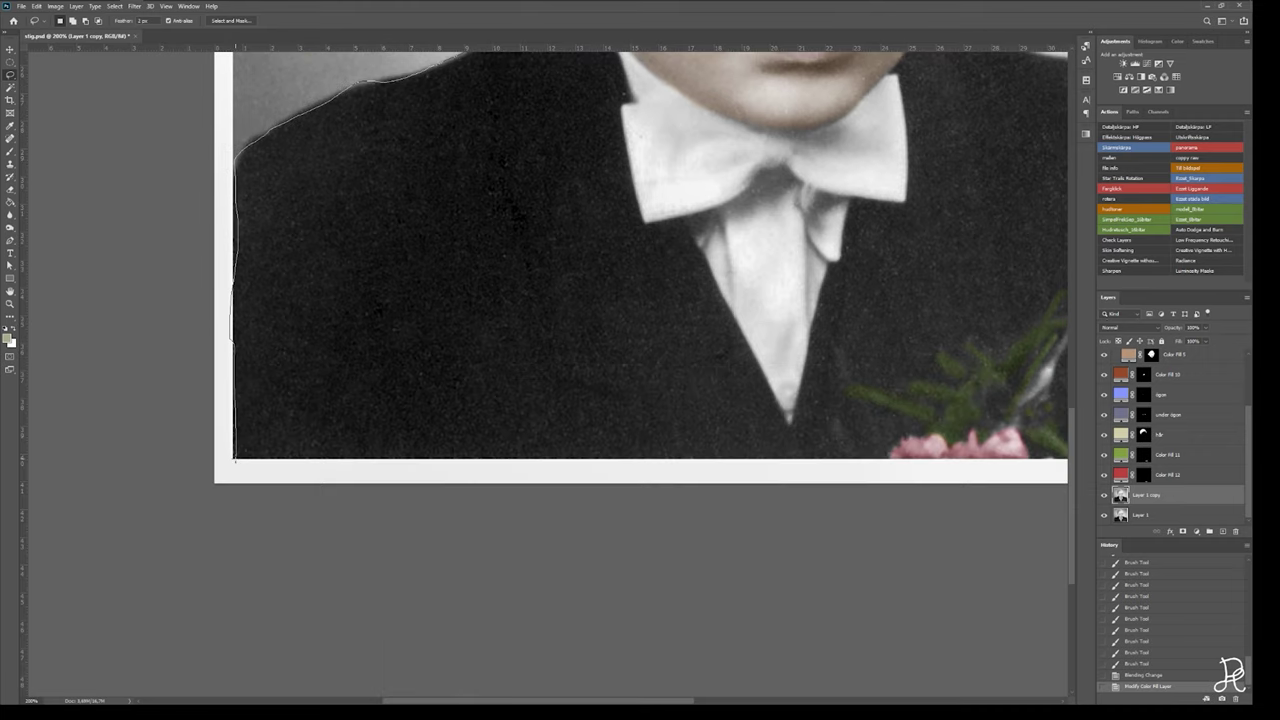
pyautogui.moveTo(235, 460); pyautogui.dragTo(866, 456)
pyautogui.moveTo(968, 366); pyautogui.dragTo(700, 361)
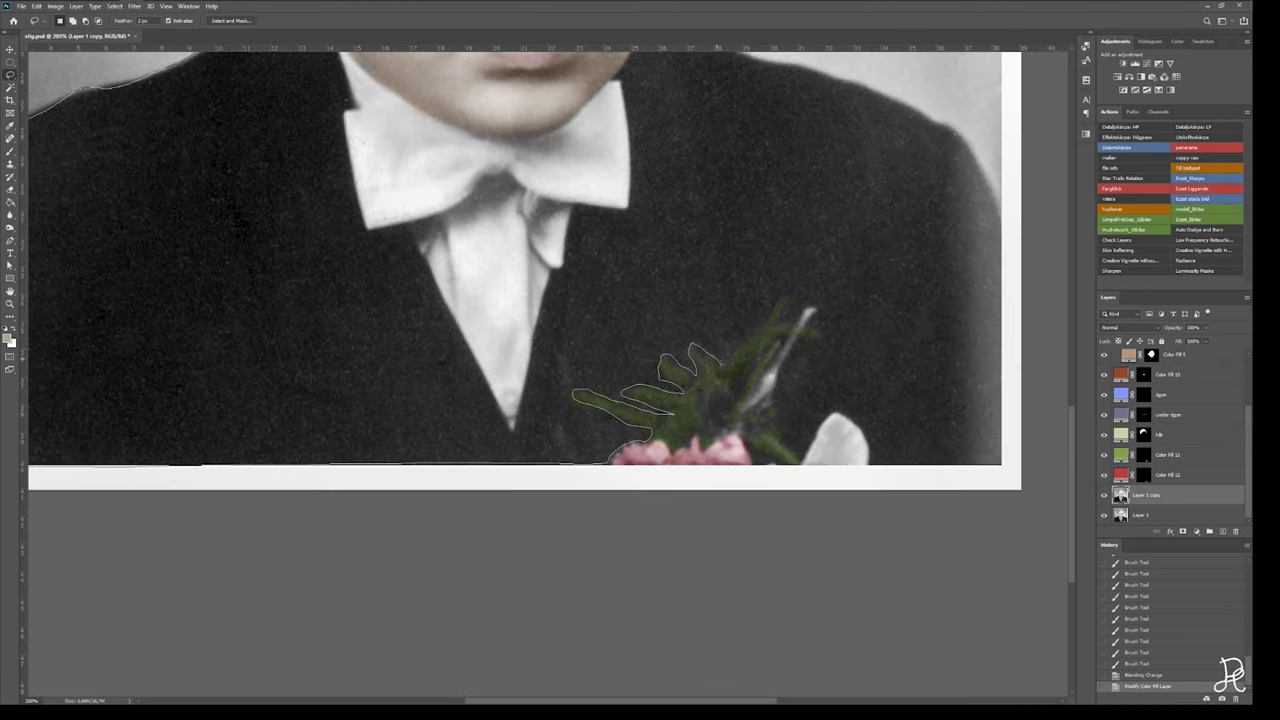
pyautogui.moveTo(779, 372); pyautogui.dragTo(652, 398)
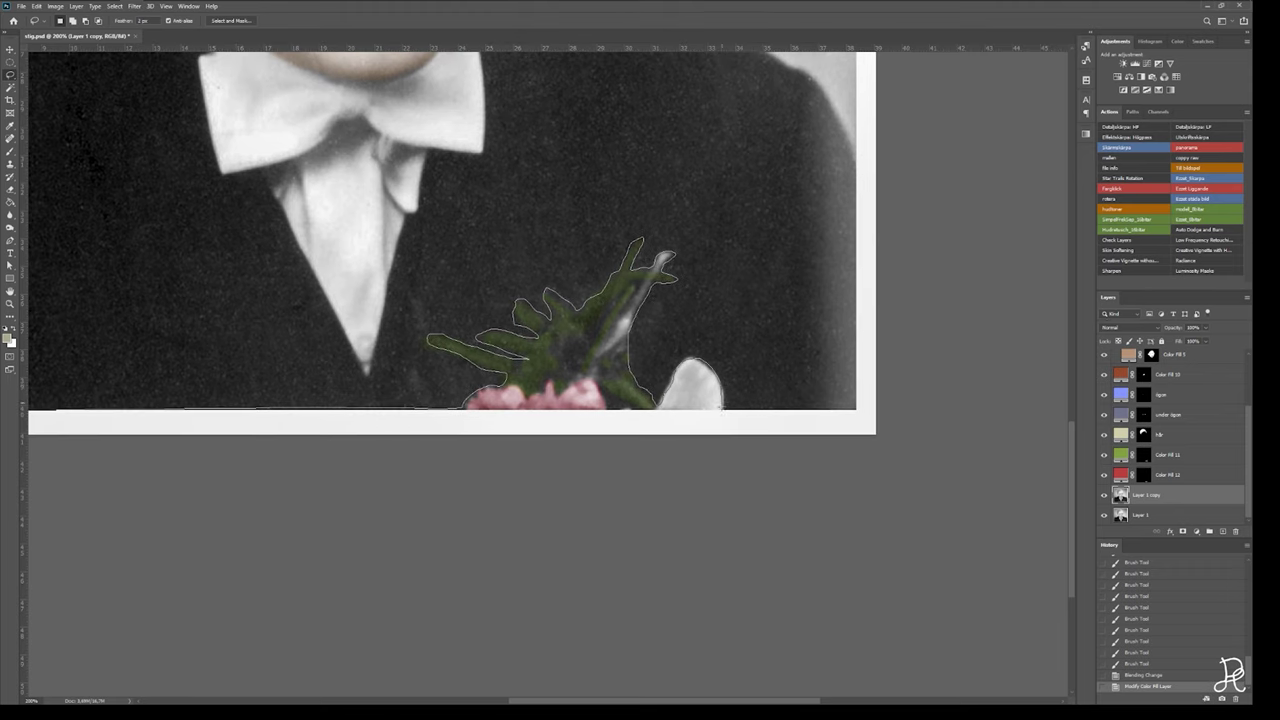
pyautogui.moveTo(848, 151); pyautogui.dragTo(562, 275)
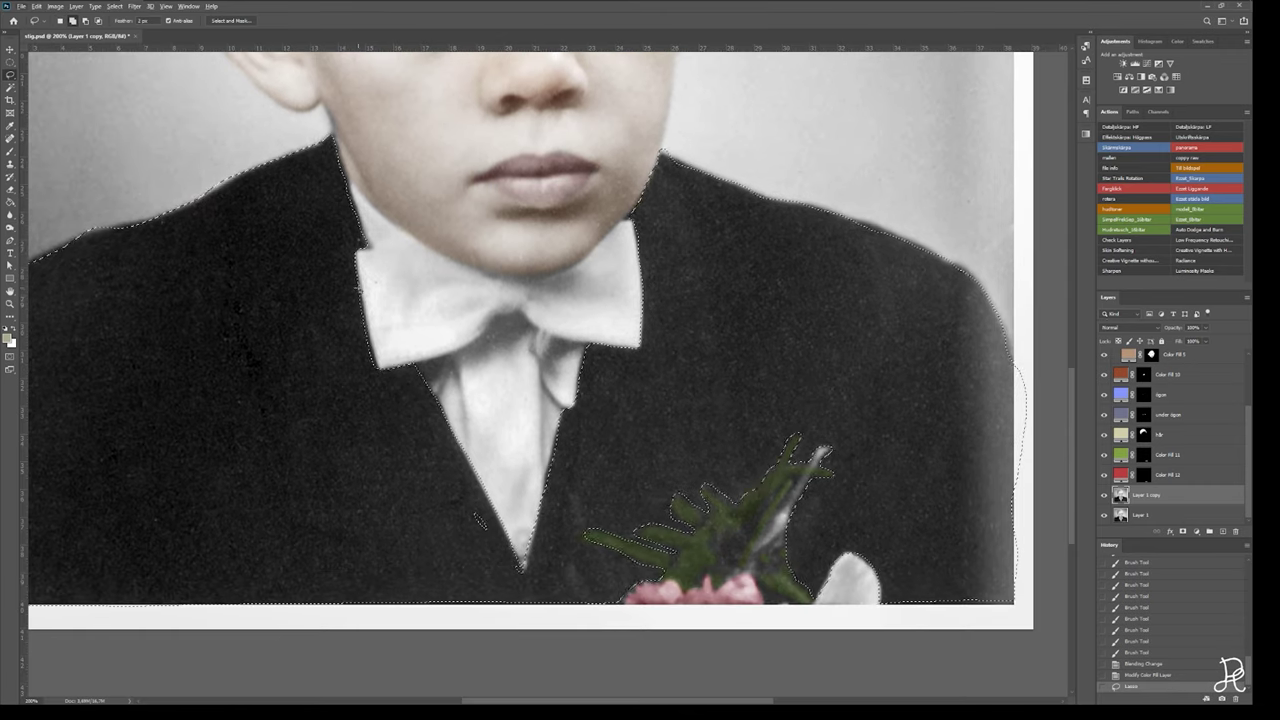
pyautogui.moveTo(160, 351); pyautogui.dragTo(362, 382)
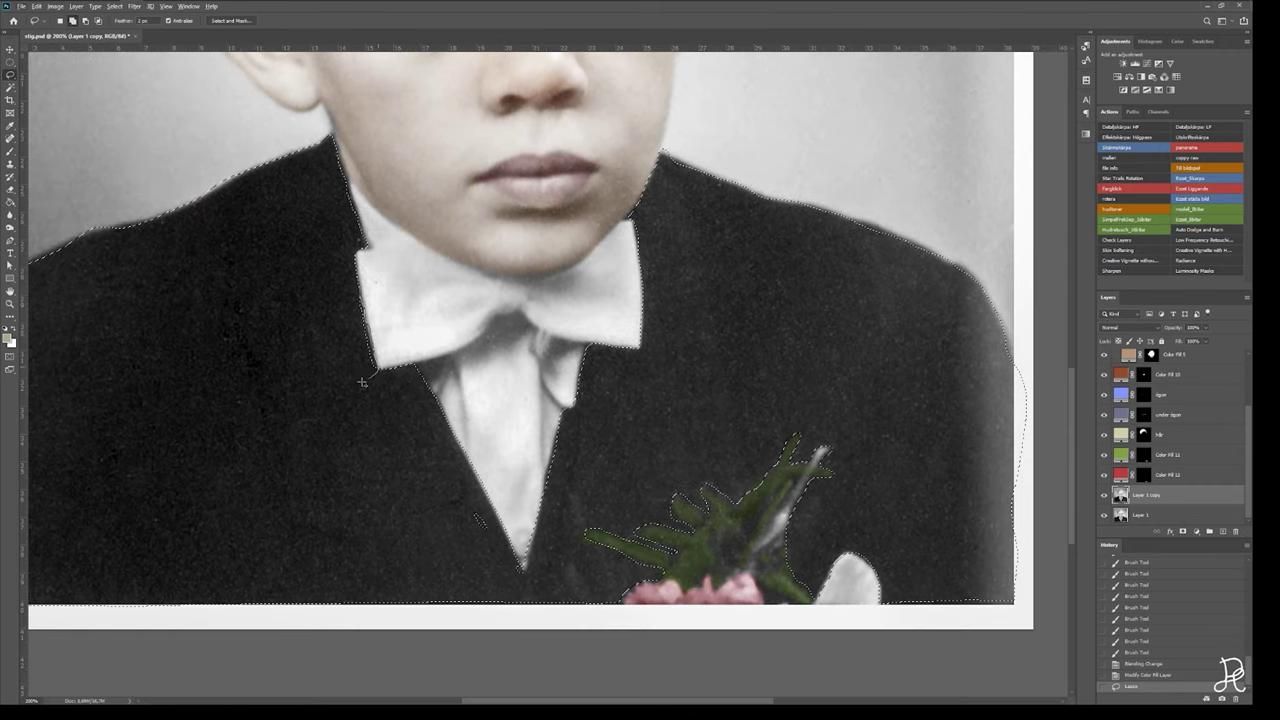
# Refine the jacket selection near the flower, panning around to check its edges.
pyautogui.scroll(-3, 700, 500)
pyautogui.hscroll(3, 700, 500)
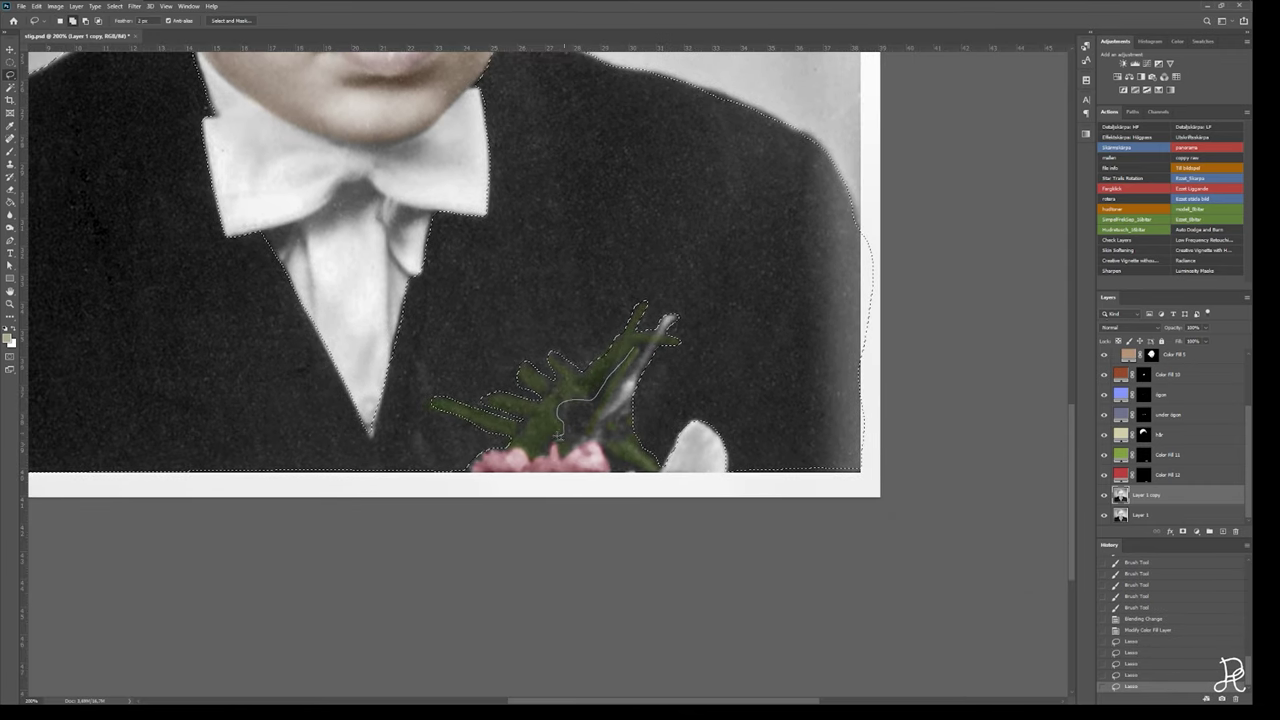
pyautogui.moveTo(557, 437); pyautogui.dragTo(625, 352)
pyautogui.scroll(3, 463, 266)
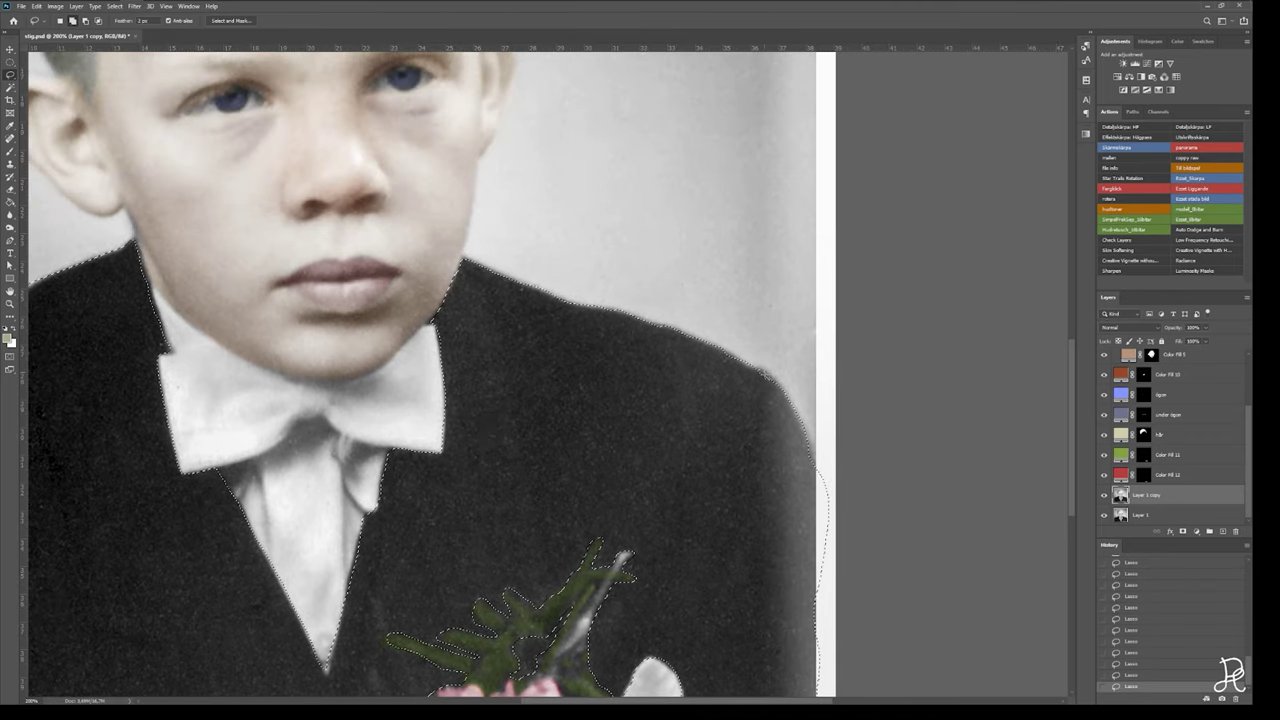
pyautogui.scroll(-5, 752, 397)
pyautogui.hscroll(2, 752, 397)
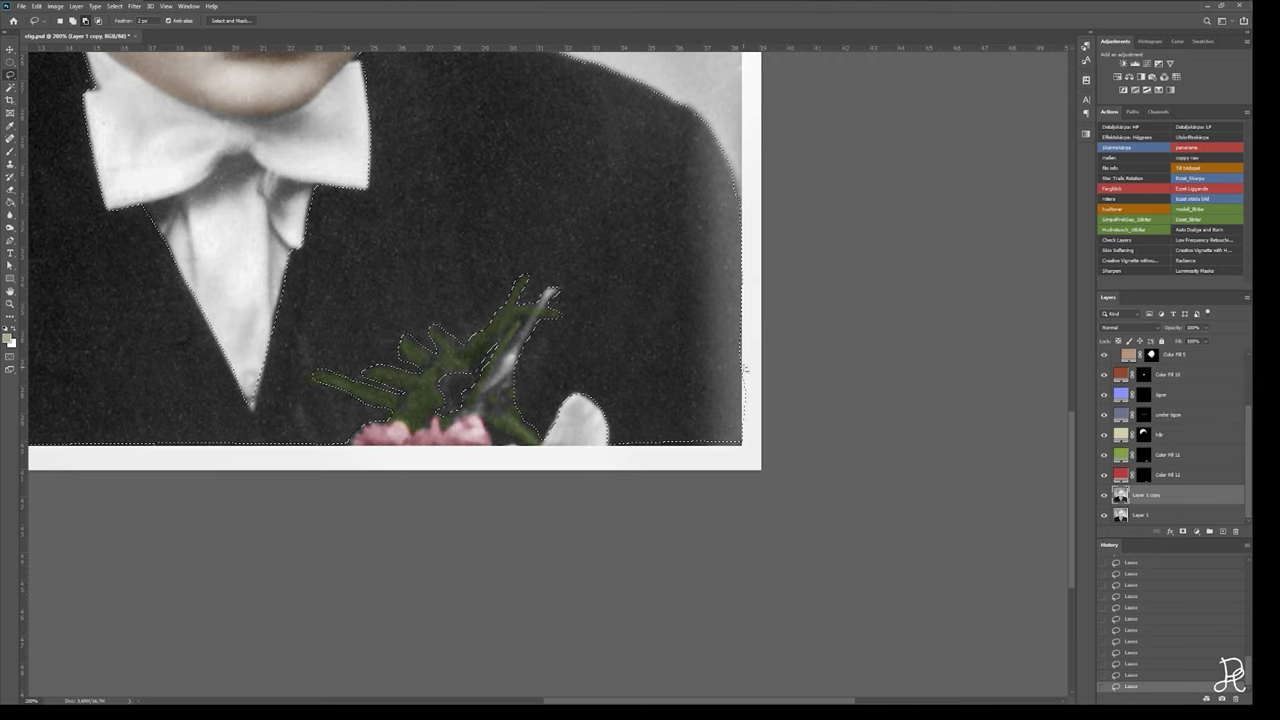
pyautogui.scroll(-3, 681, 309)
pyautogui.hscroll(-2, 681, 309)
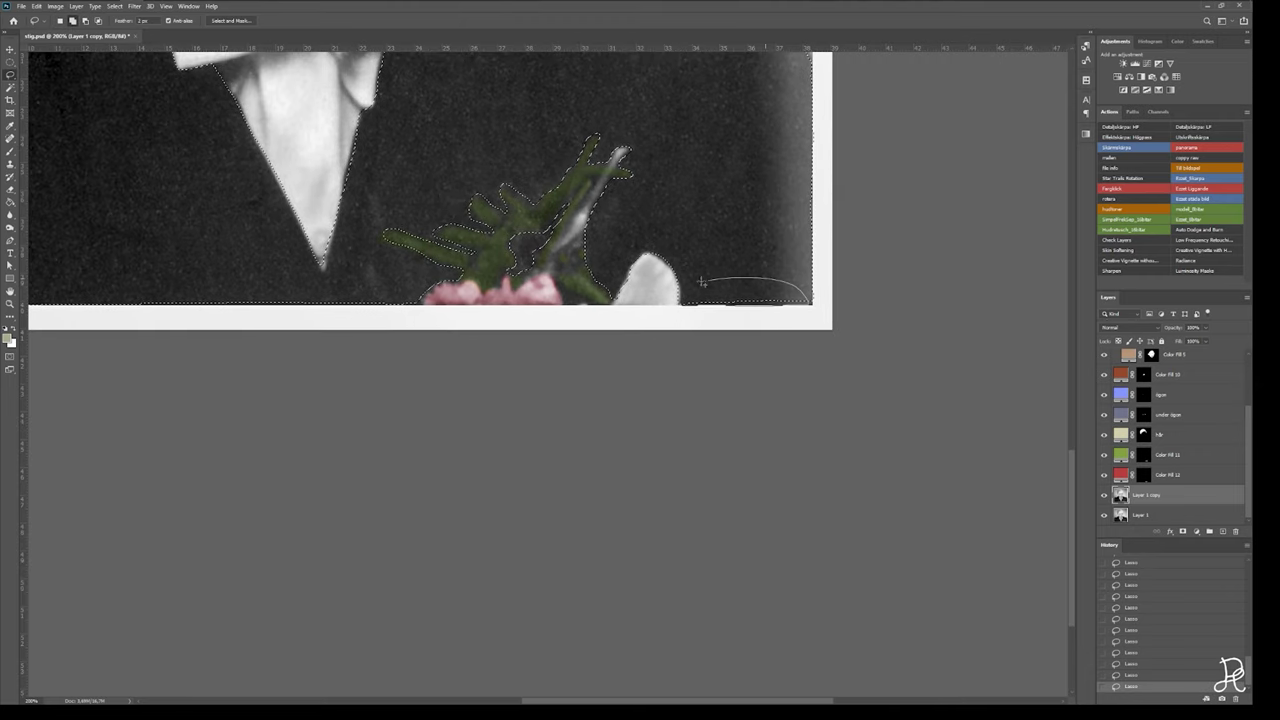
pyautogui.hscroll(-10, 690, 300)
pyautogui.hscroll(-7, 610, 352)
pyautogui.scroll(1, 610, 352)
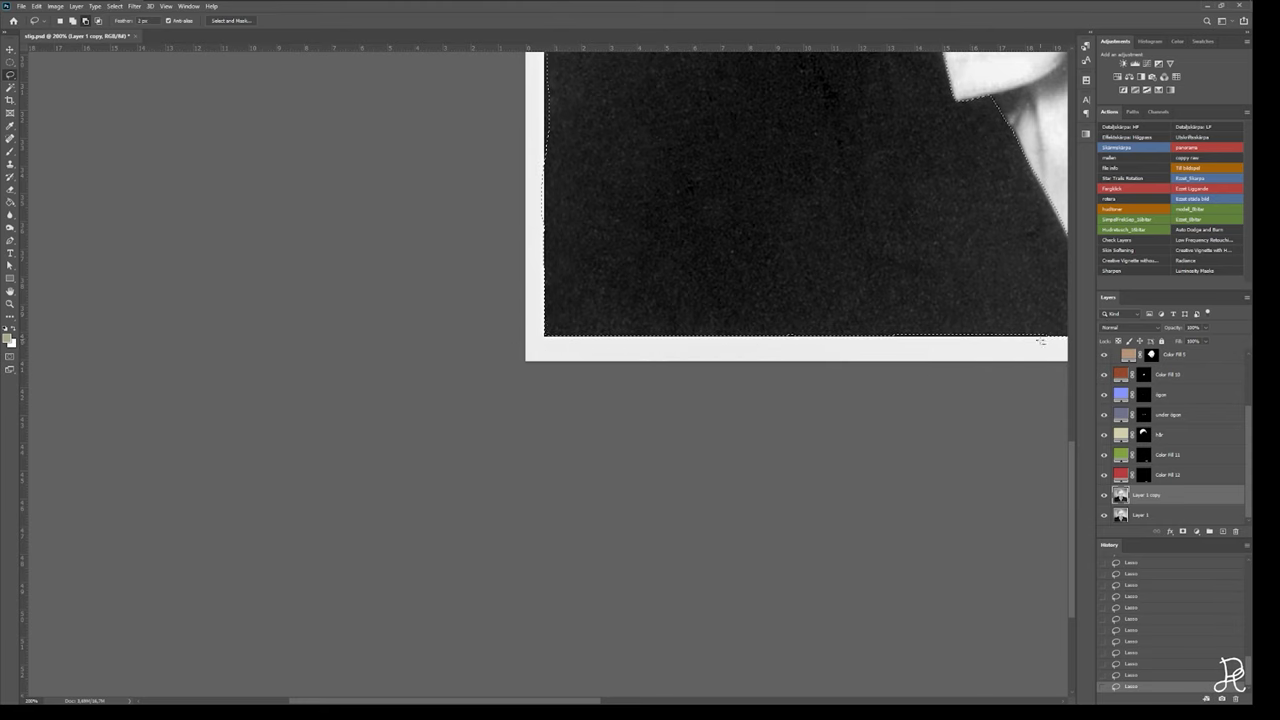
pyautogui.scroll(7, 548, 346)
pyautogui.hscroll(1, 548, 346)
pyautogui.scroll(3, 480, 484)
pyautogui.hscroll(3, 480, 484)
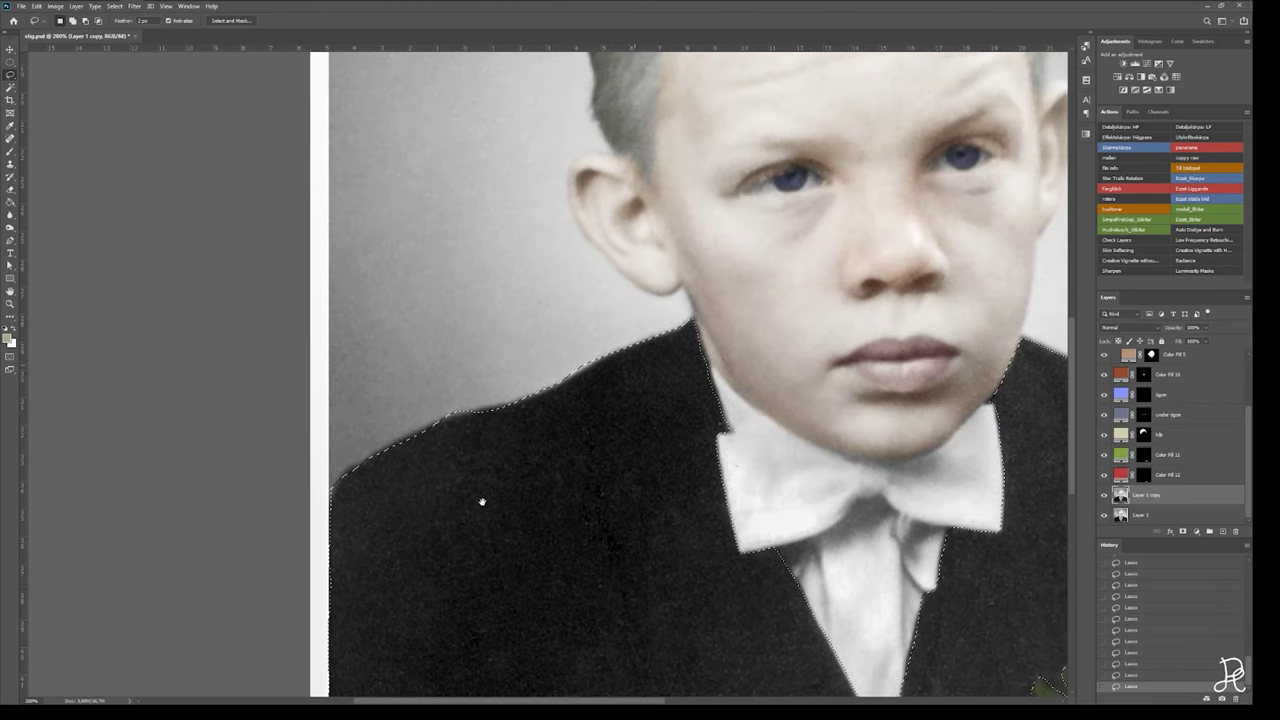
# Add a Solid Color fill layer for the suit, set to Overlay at 75% opacity.
pyautogui.click(1196, 531)
pyautogui.click(1135, 354)
pyautogui.click(1015, 261)
pyautogui.click(1130, 327)
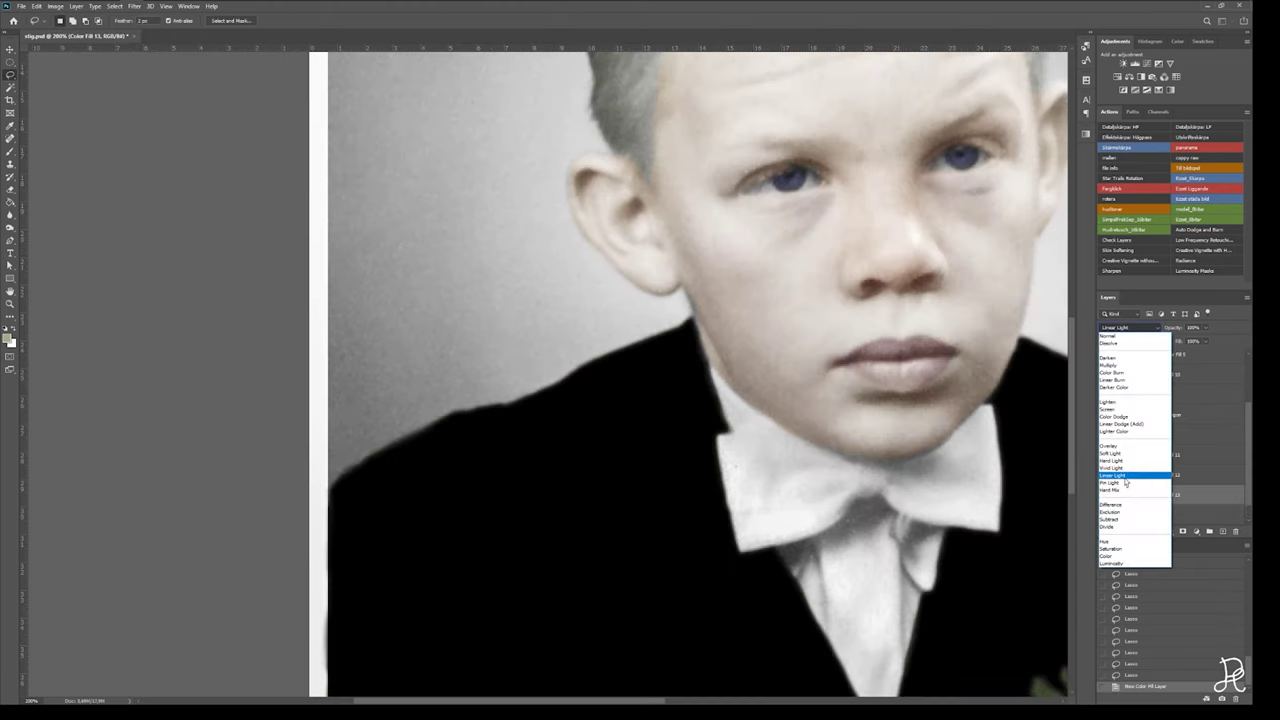
pyautogui.click(1130, 450)
pyautogui.scroll(-5, 796, 408)
pyautogui.hscroll(5, 796, 408)
pyautogui.hotkey('ctrl', '0')
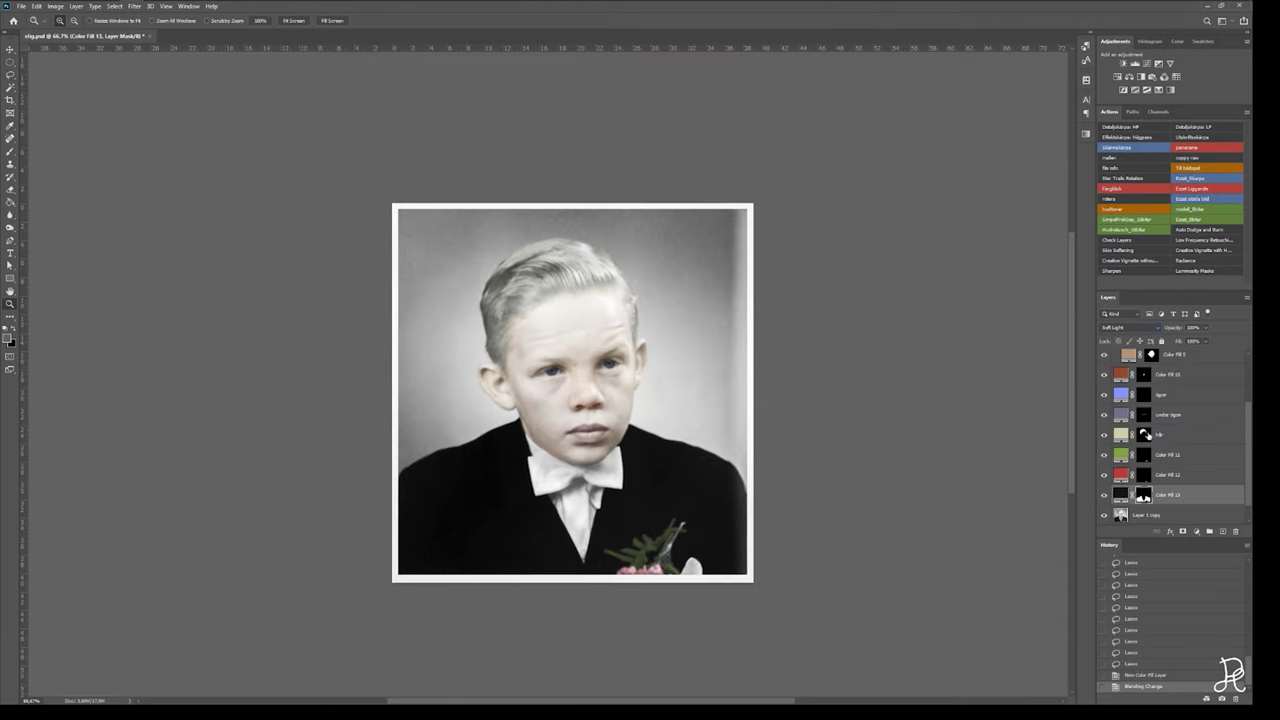
pyautogui.click(1129, 327)
pyautogui.click(1130, 443)
pyautogui.moveTo(1172, 328); pyautogui.dragTo(1146, 328)
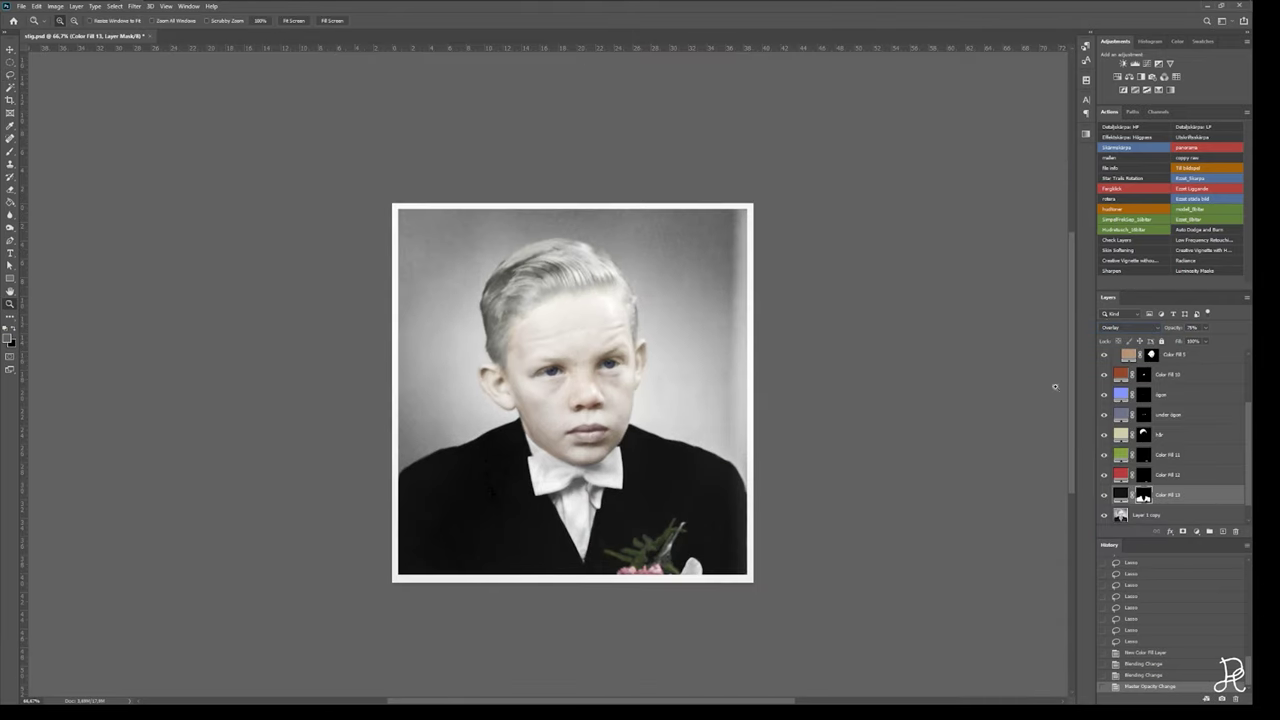
pyautogui.click(714, 385)
# Adjust the suit fill colour and commit the layer's new name.
pyautogui.doubleClick(1120, 494)
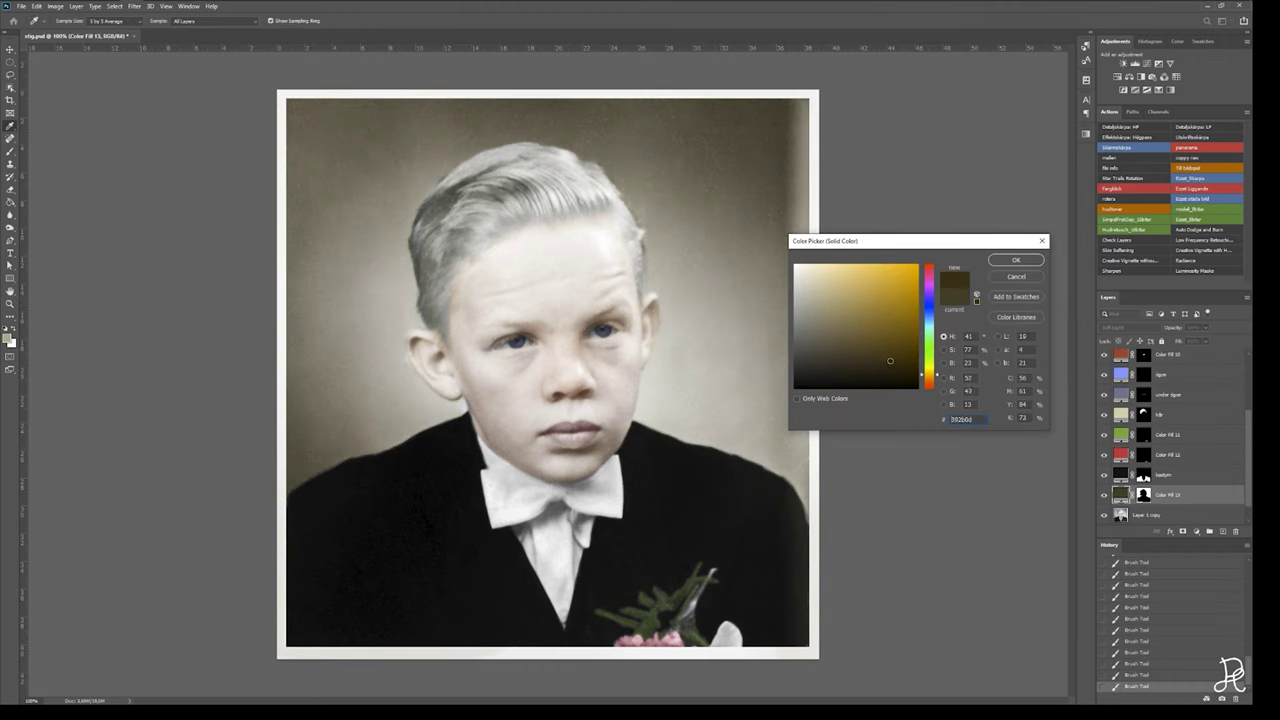
pyautogui.click(1008, 264)
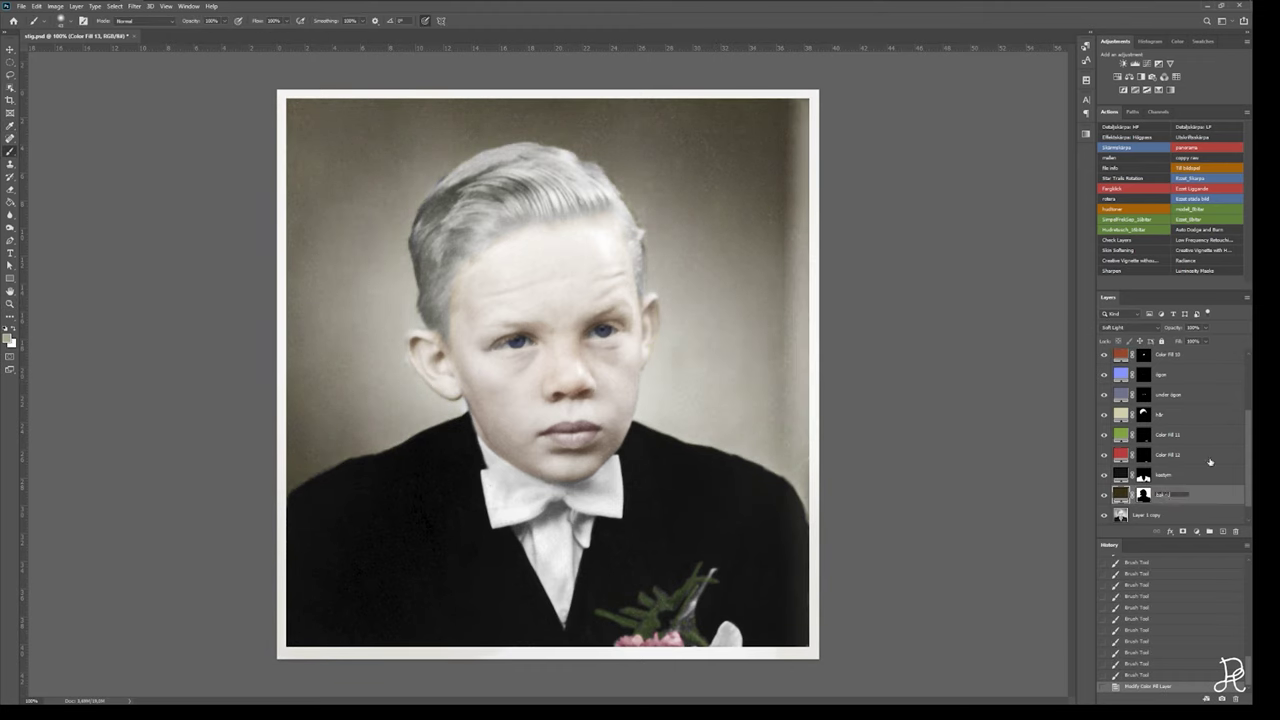
pyautogui.press('Return')
# Brush skin colour into the Color Fill 5 mask near the ear.
pyautogui.press('l')
pyautogui.scroll(2, 1210, 450)
pyautogui.click(1151, 405)
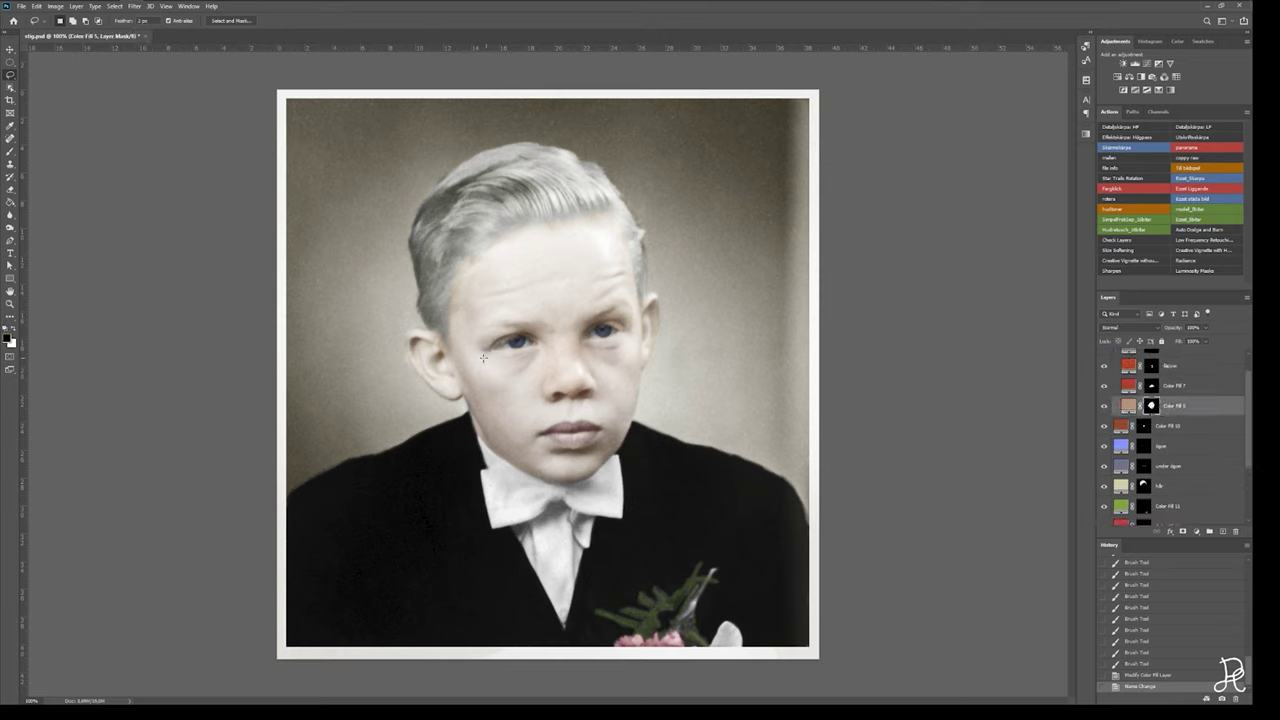
pyautogui.press('b')
pyautogui.moveTo(520, 340); pyautogui.dragTo(470, 345)
pyautogui.moveTo(460, 340); pyautogui.dragTo(436, 338)
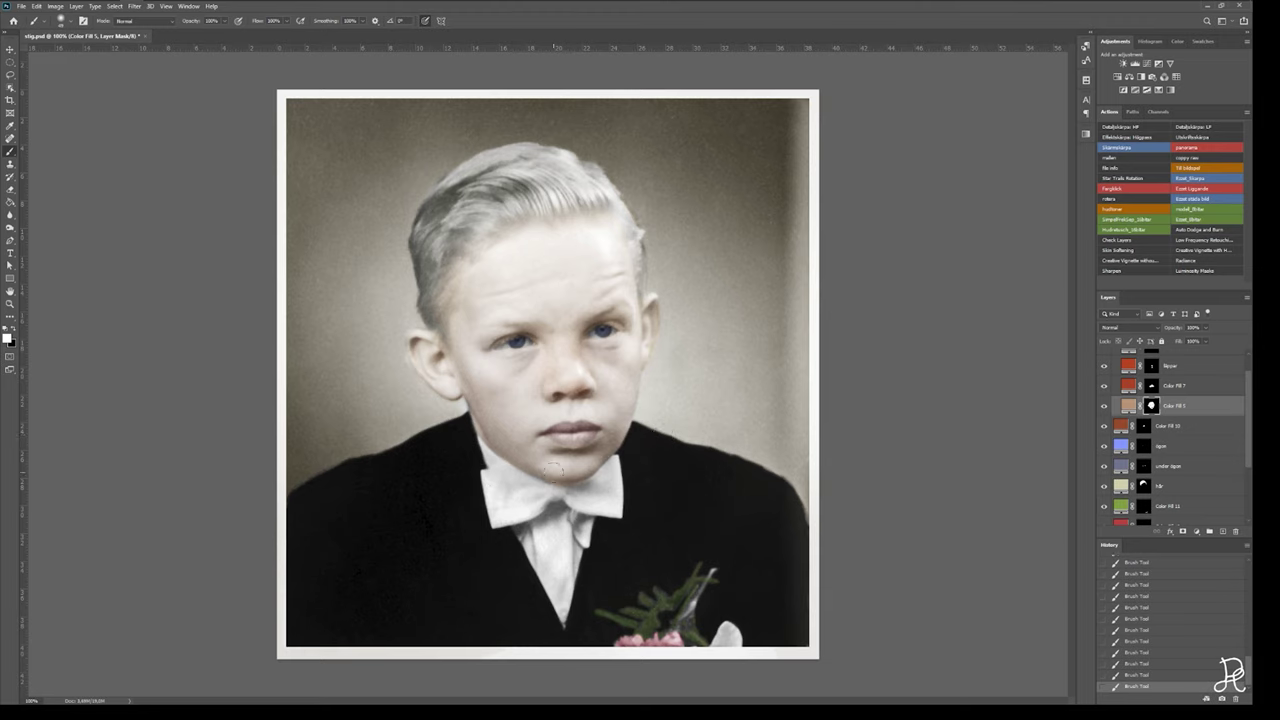
# Recolour the läppar lip fill and make the hår hair fill yellow-olive.
pyautogui.doubleClick(1128, 365)
pyautogui.press('Return')
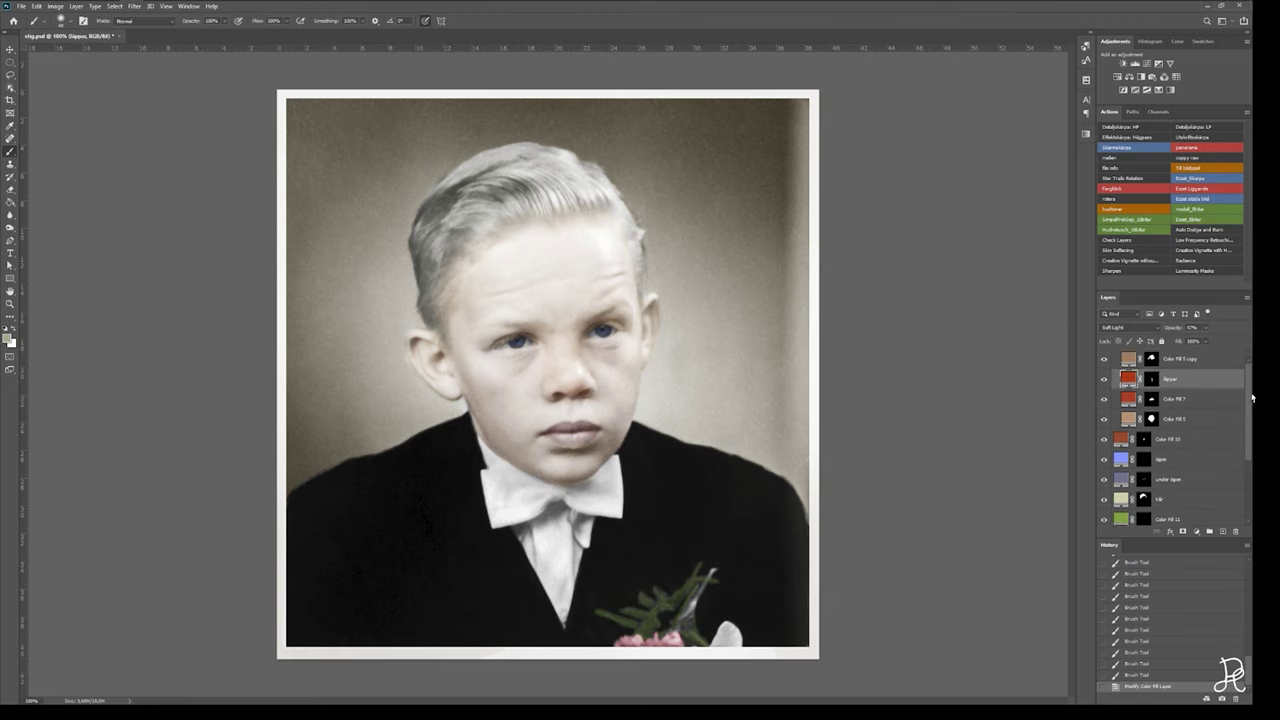
pyautogui.scroll(-3, 1180, 440)
pyautogui.click(1128, 421)
pyautogui.doubleClick(1130, 421)
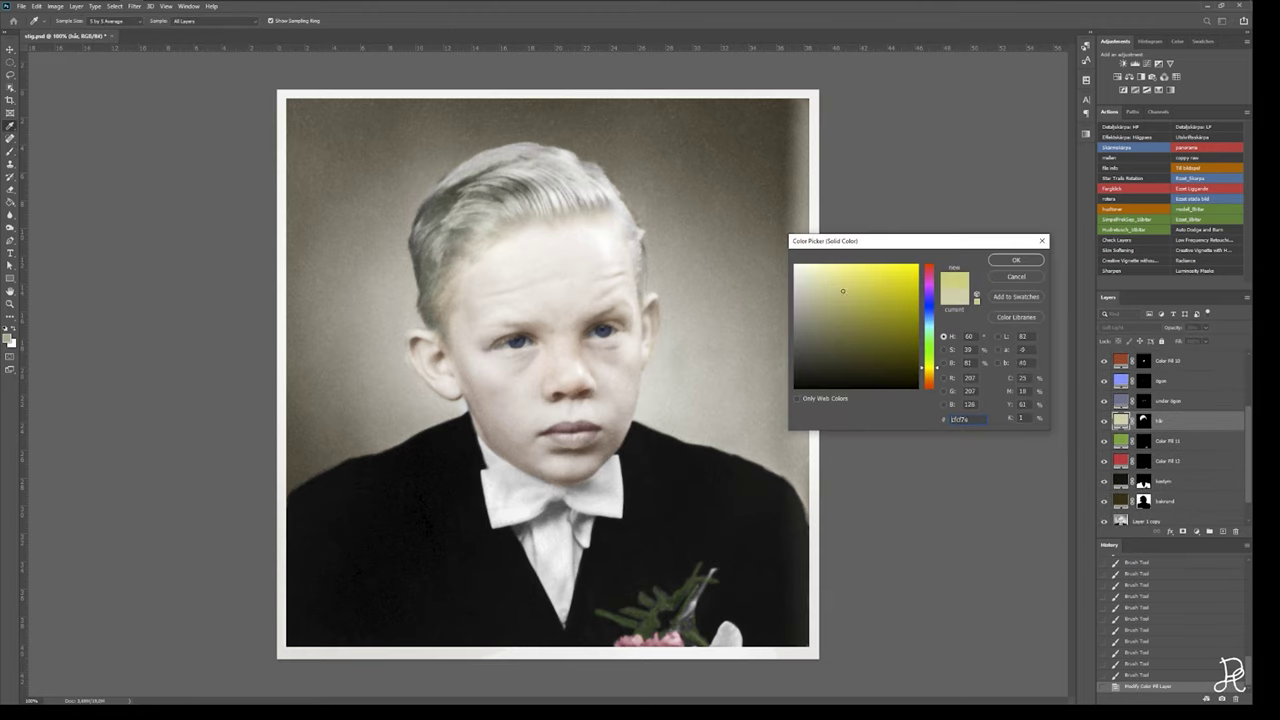
pyautogui.press('Return')
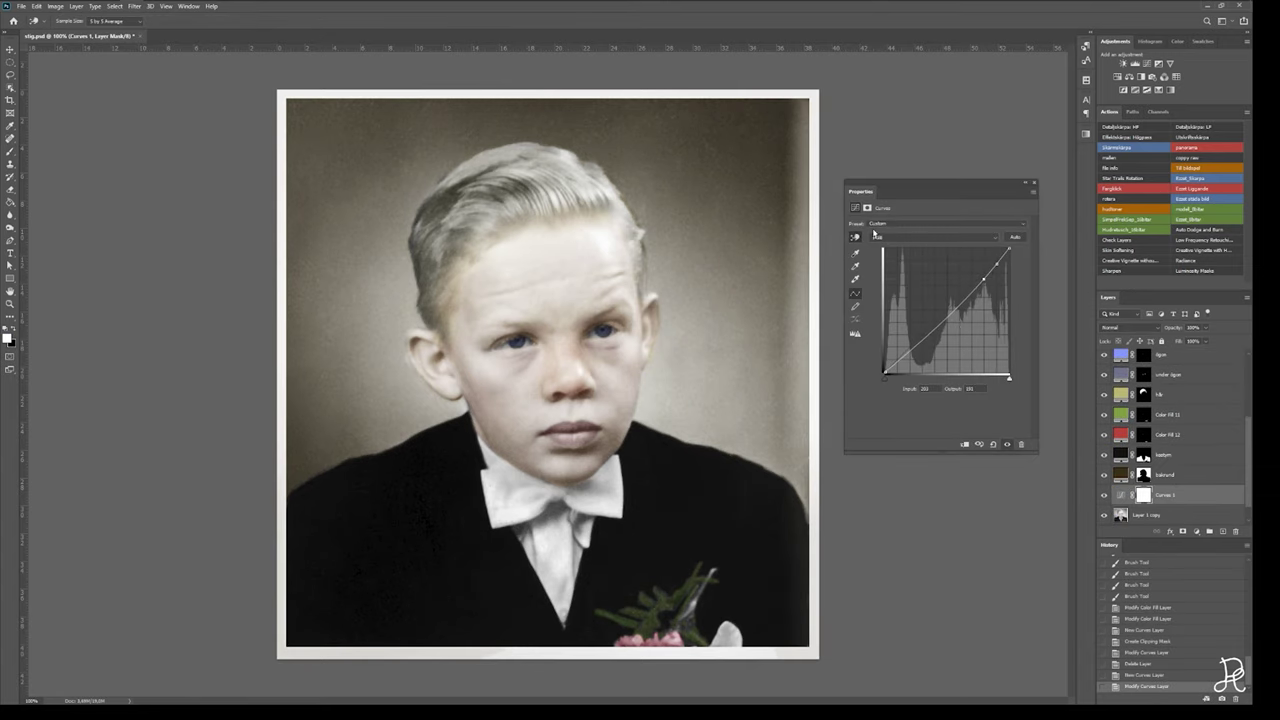
# Zoom in on the face and paint extra skin colour on the Color Fill 5 copy mask.
pyautogui.click(1140, 515)
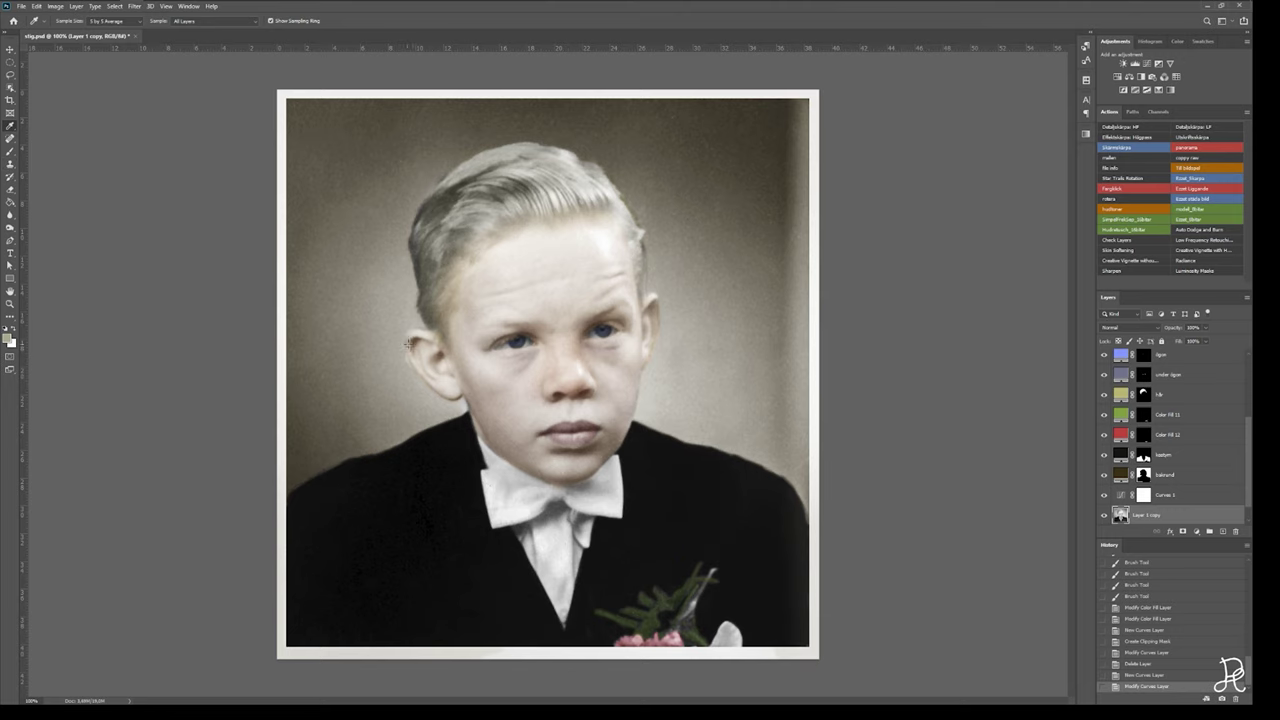
pyautogui.press('z')
pyautogui.moveTo(672, 341); pyautogui.dragTo(760, 341)
pyautogui.click(1150, 394)
pyautogui.scroll(3, 1104, 432)
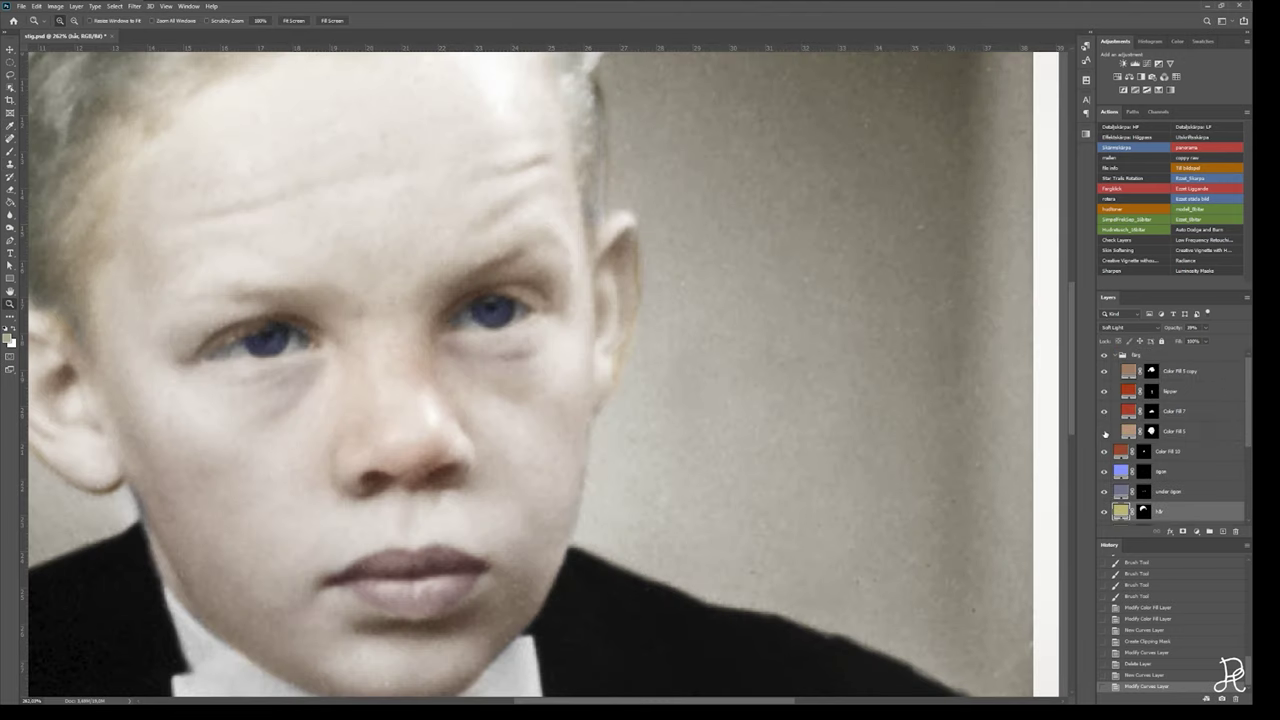
pyautogui.click(1103, 374)
pyautogui.press('b')
pyautogui.moveTo(651, 349)
pyautogui.mouseDown()
pyautogui.moveTo(628, 368)
pyautogui.moveTo(1021, 270)
pyautogui.mouseUp()
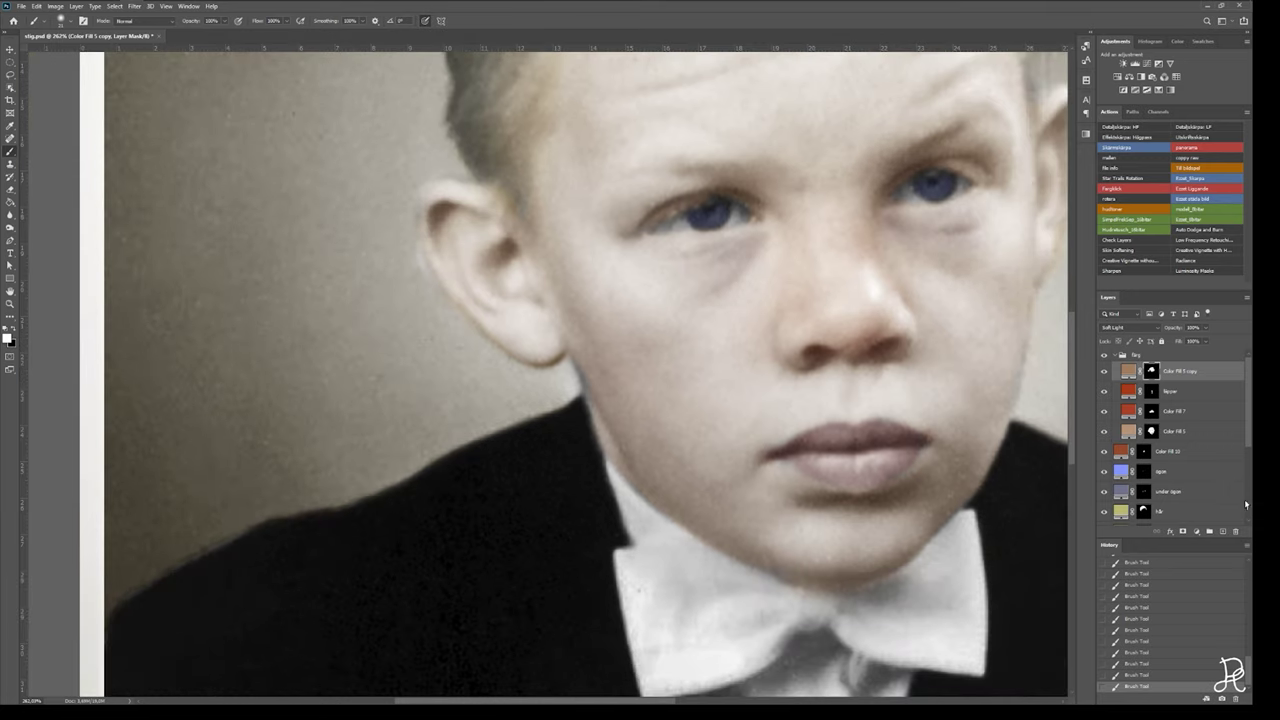
# Recolour the eye fill to a softer blue, then target the skin mask at 30% brush strength.
pyautogui.scroll(-3, 1170, 440)
pyautogui.click(1165, 455)
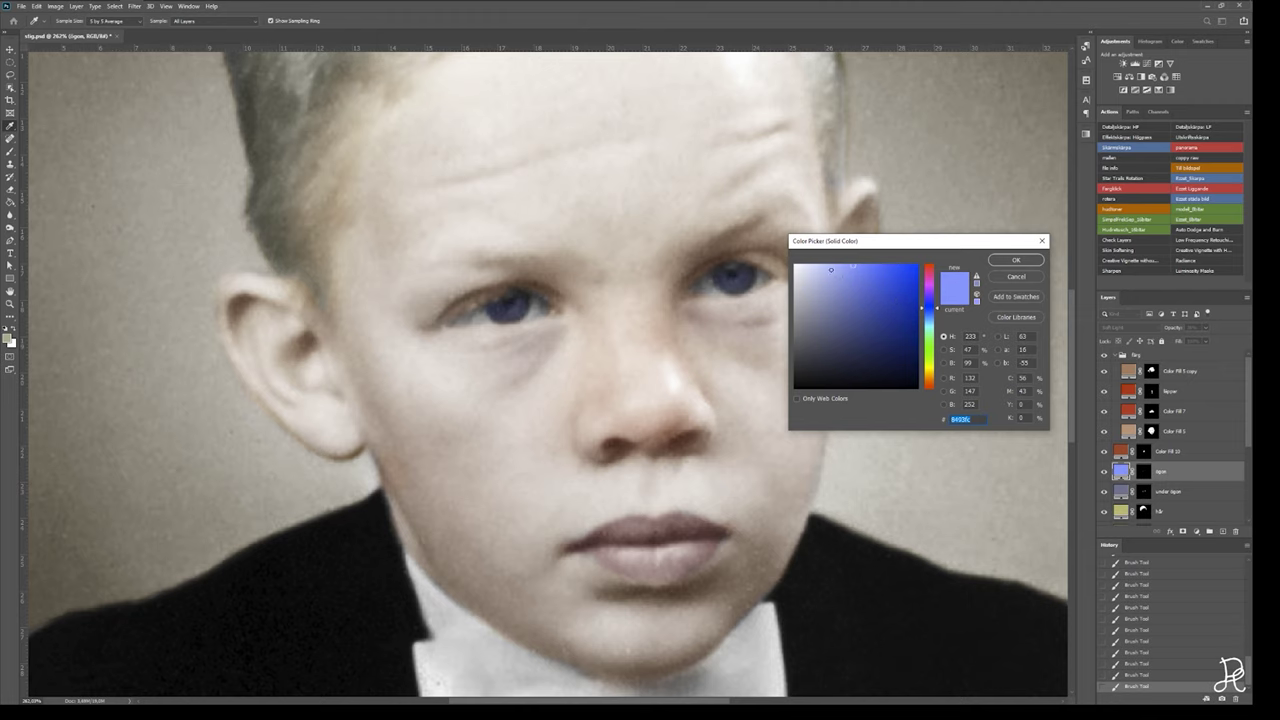
pyautogui.press('Return')
pyautogui.click(1175, 431)
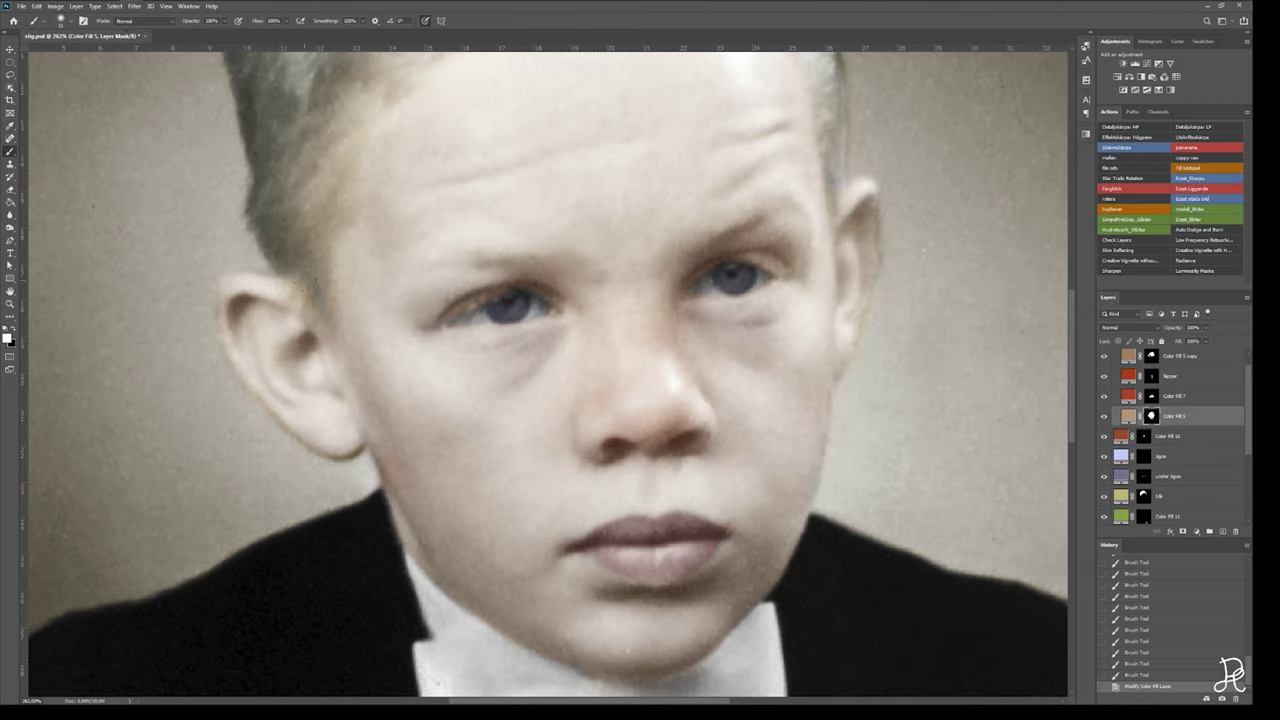
pyautogui.press('3')
pyautogui.scroll(5, 351, 503)
pyautogui.scroll(-2, 351, 503)
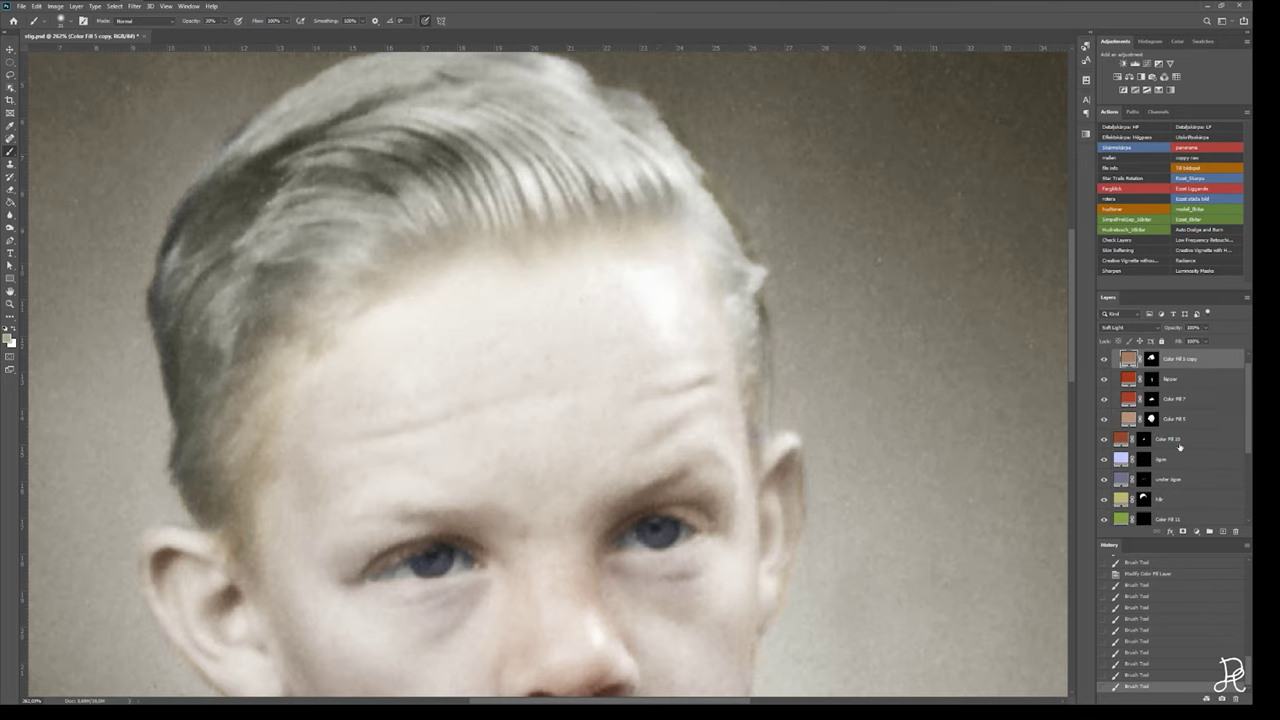
# Brush the bakrund background and hår hair masks along the hairline, then fit the photo on screen.
pyautogui.scroll(-3, 1129, 358)
pyautogui.click(1125, 455)
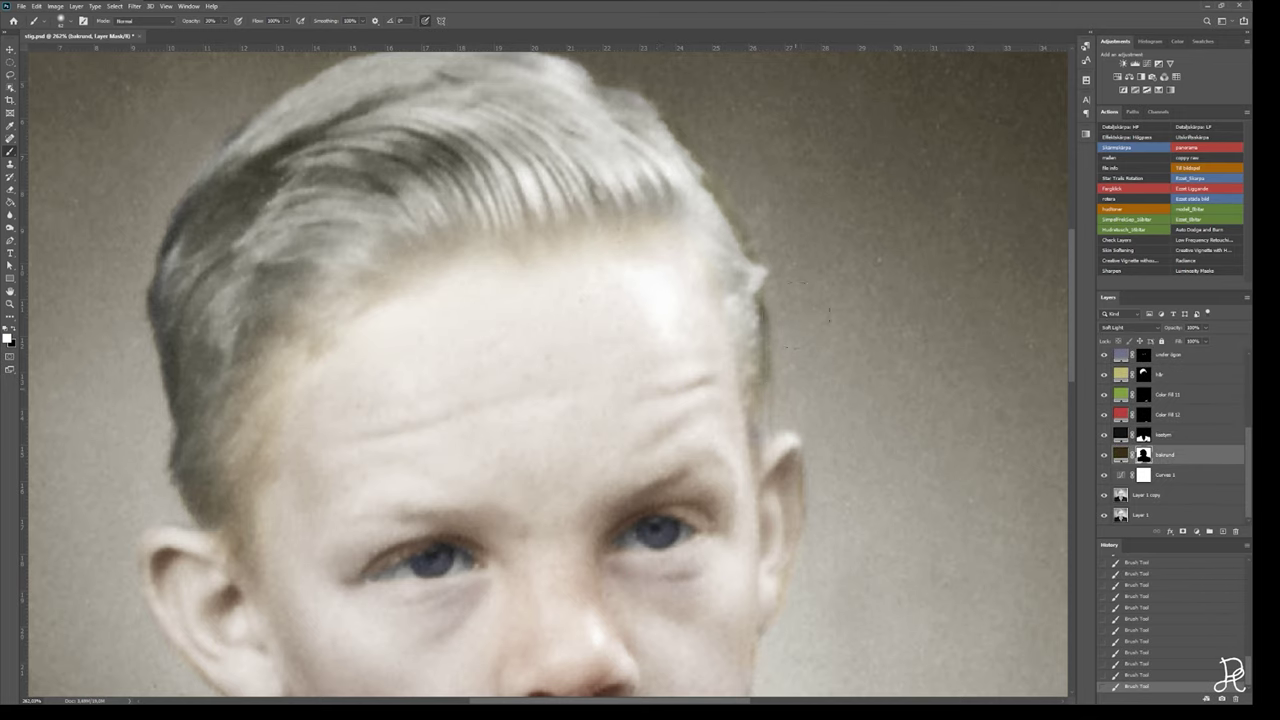
pyautogui.scroll(3, 740, 320)
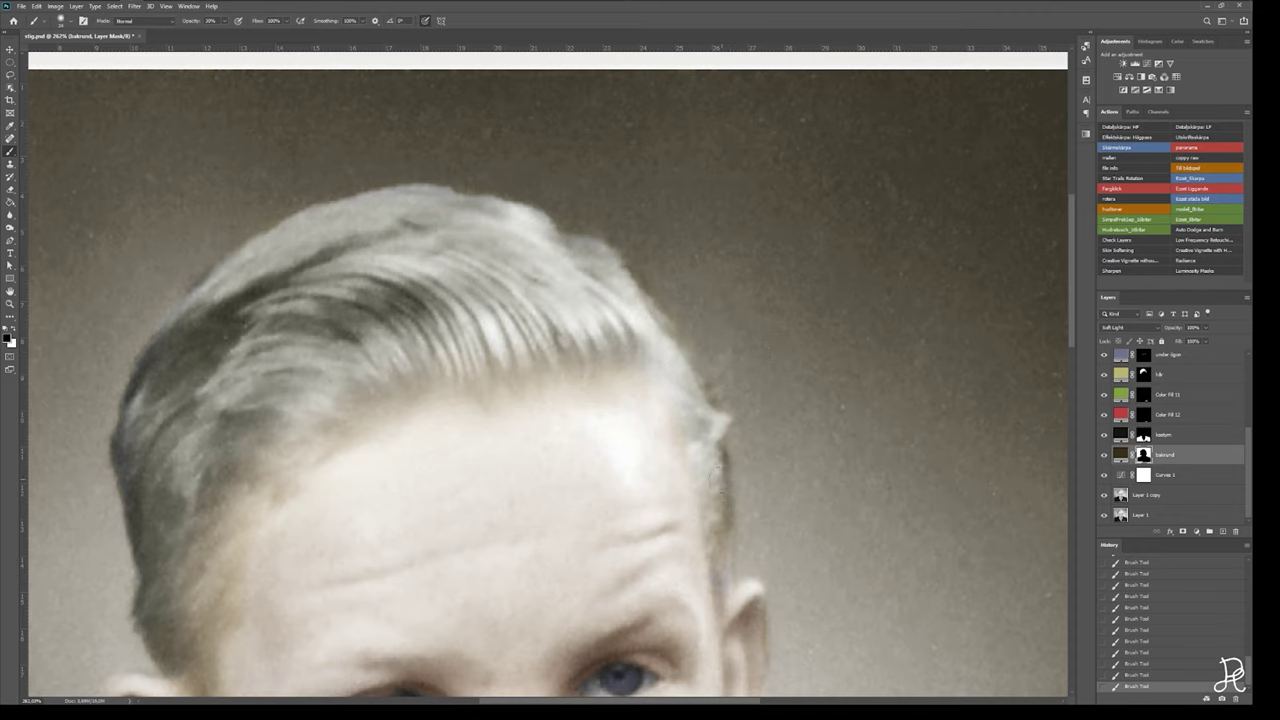
pyautogui.scroll(-2, 717, 483)
pyautogui.hscroll(-2, 637, 354)
pyautogui.scroll(4, 1180, 440)
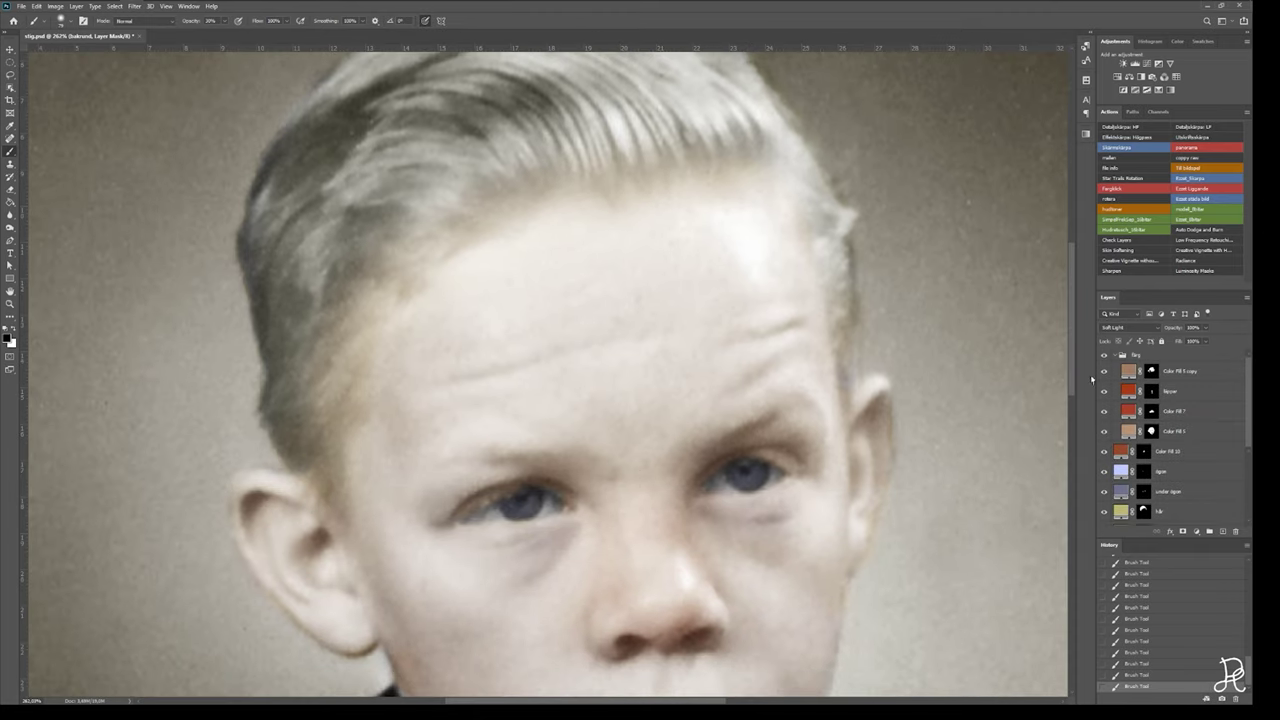
pyautogui.click(1106, 371)
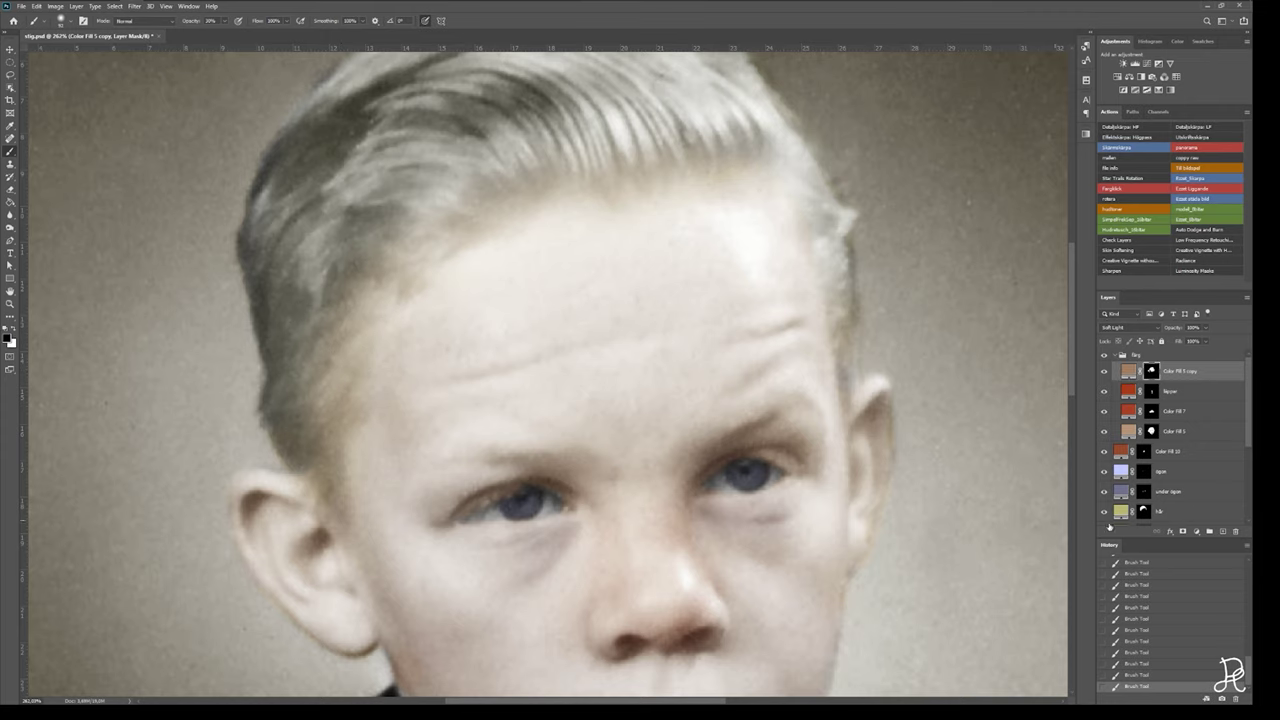
pyautogui.scroll(2, 863, 409)
pyautogui.hscroll(-1, 863, 409)
pyautogui.click(1152, 436)
pyautogui.click(1170, 514)
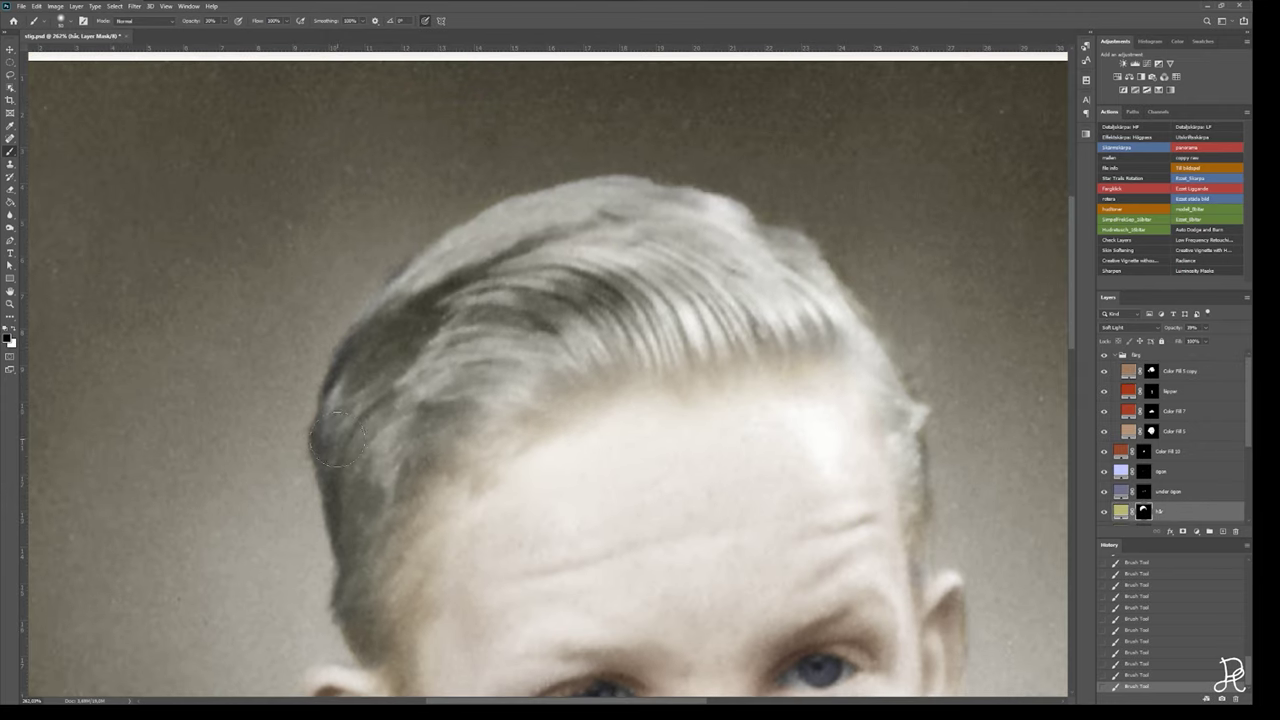
pyautogui.press('z')
pyautogui.hotkey('ctrl', '0')
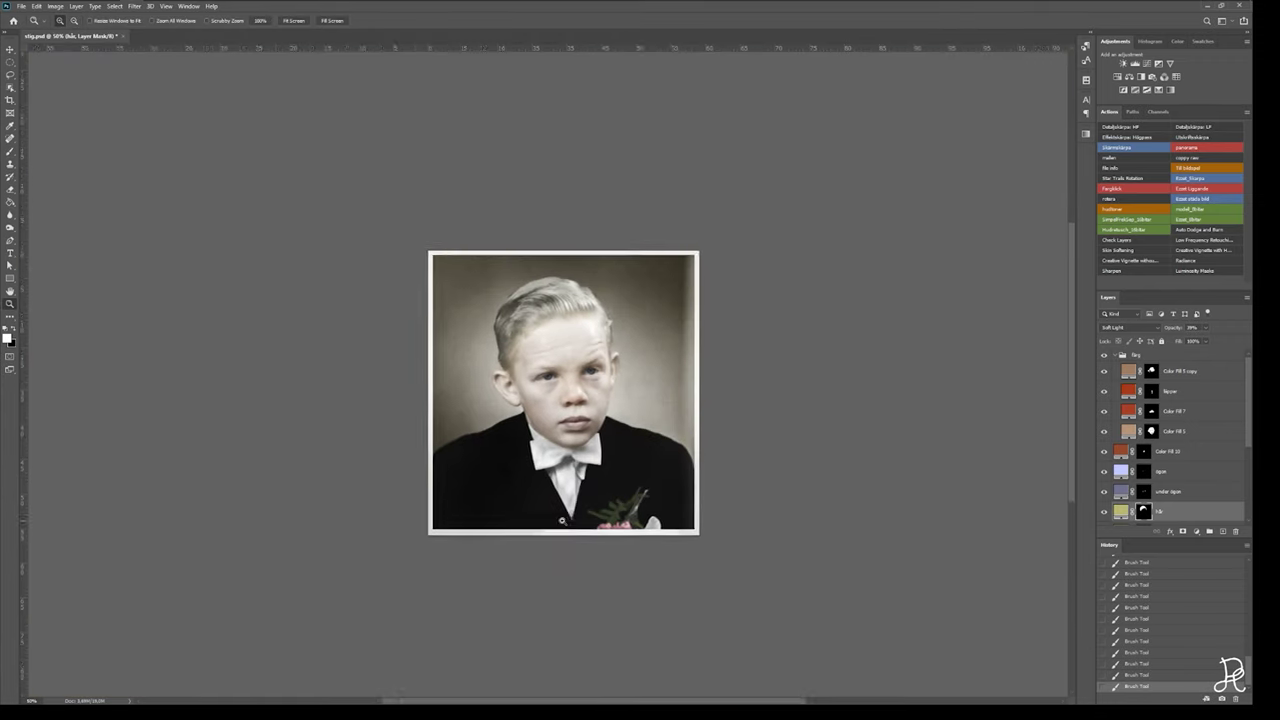
# Lower Color Fill 10's opacity, move it near the group's top, and reselect Layer 1 copy.
pyautogui.click(1104, 455)
pyautogui.hotkey('ctrl', '1')
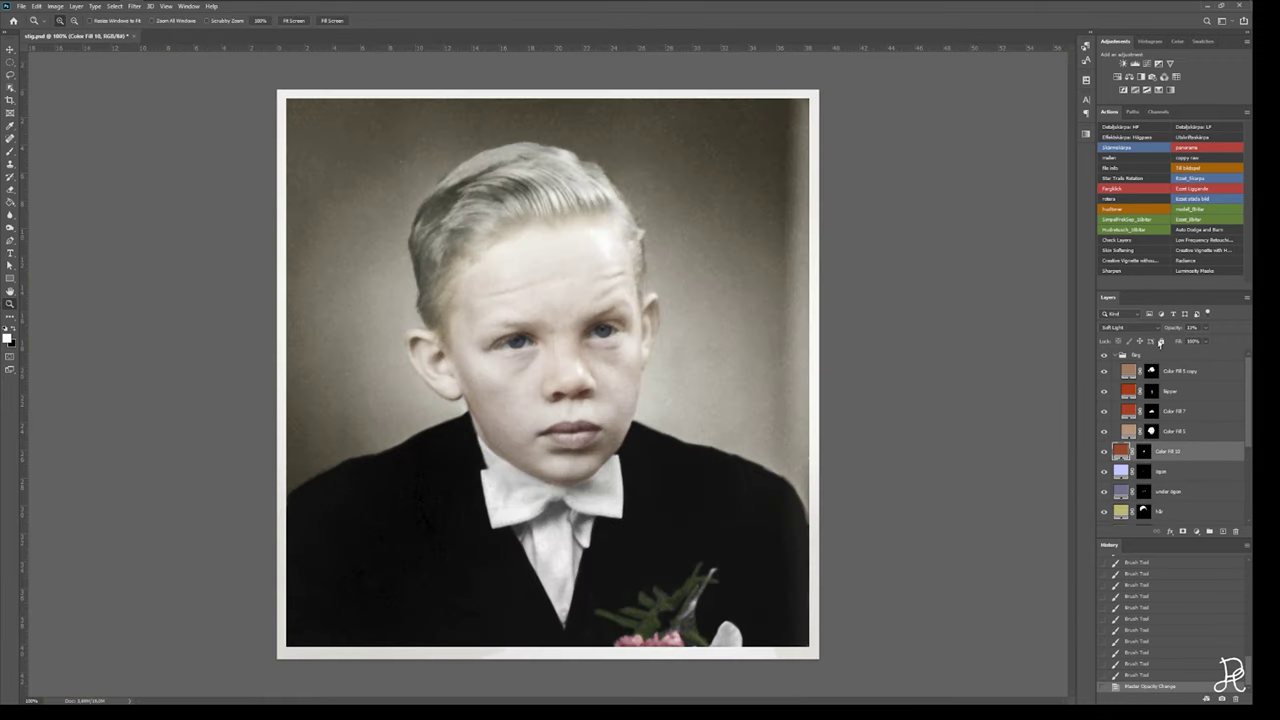
pyautogui.moveTo(1131, 381); pyautogui.dragTo(1131, 365)
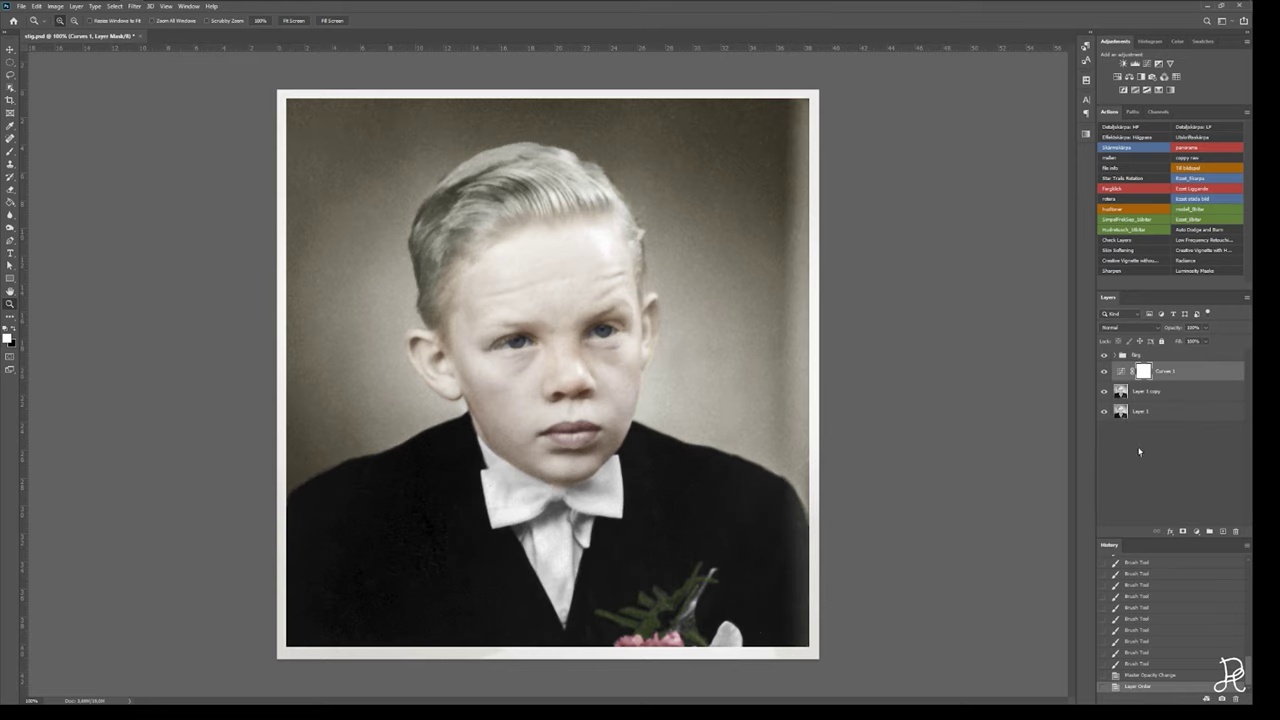
pyautogui.click(1140, 391)
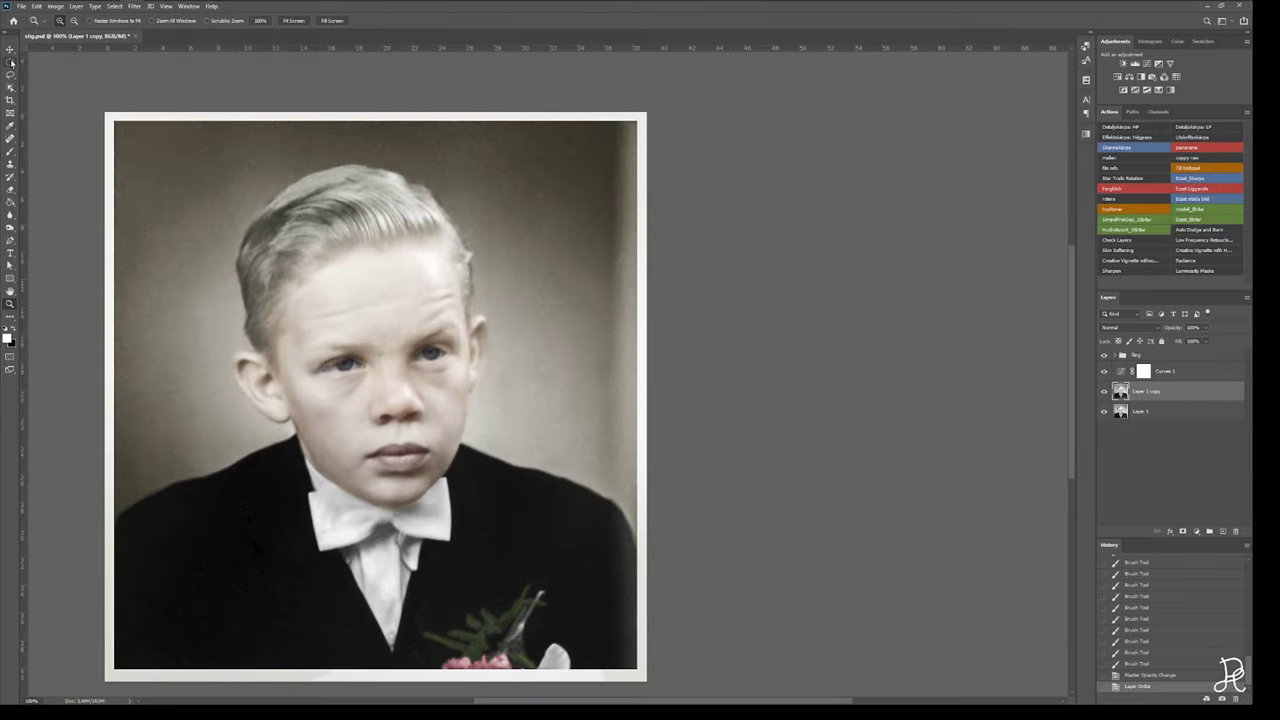
# Clone-stamp clean background over a marquee strip along the photo's right edge.
pyautogui.click(10, 62)
pyautogui.moveTo(602, 121); pyautogui.dragTo(637, 491)
pyautogui.press('s')
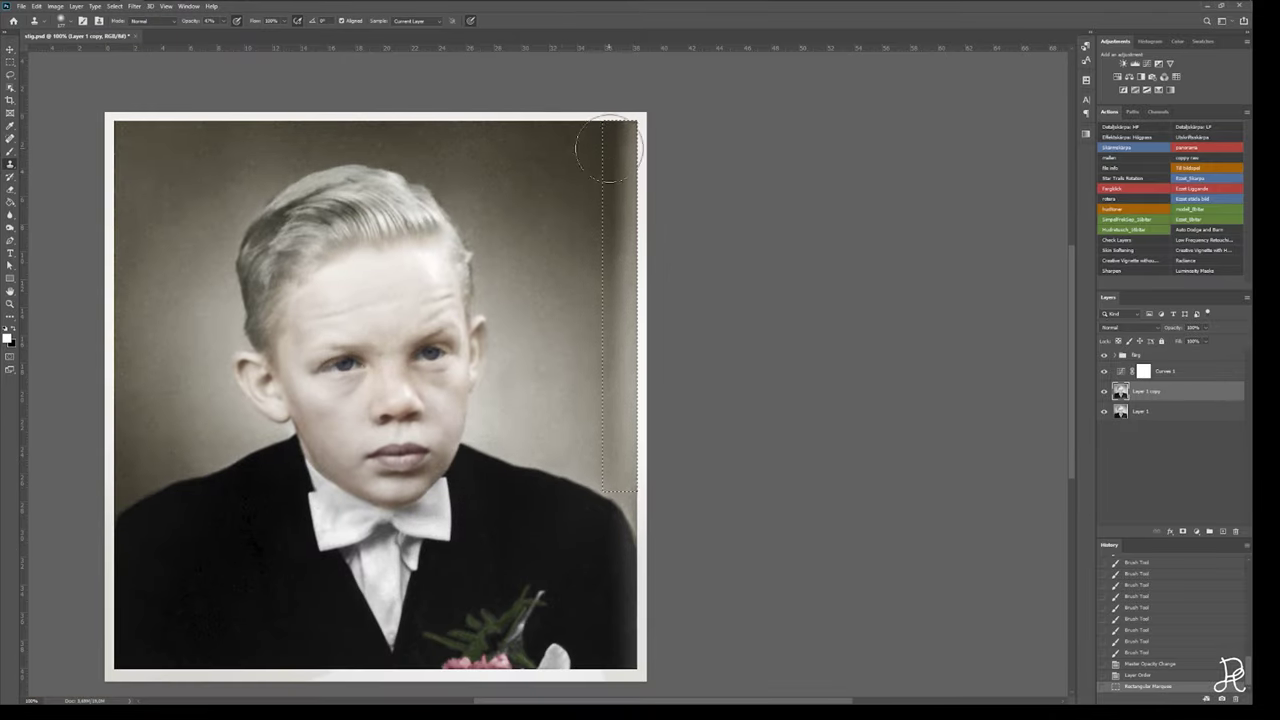
pyautogui.moveTo(608, 148); pyautogui.dragTo(625, 240)
pyautogui.moveTo(625, 180); pyautogui.dragTo(625, 440)
pyautogui.moveTo(612, 380); pyautogui.dragTo(612, 540)
pyautogui.hotkey('ctrl', 'd')
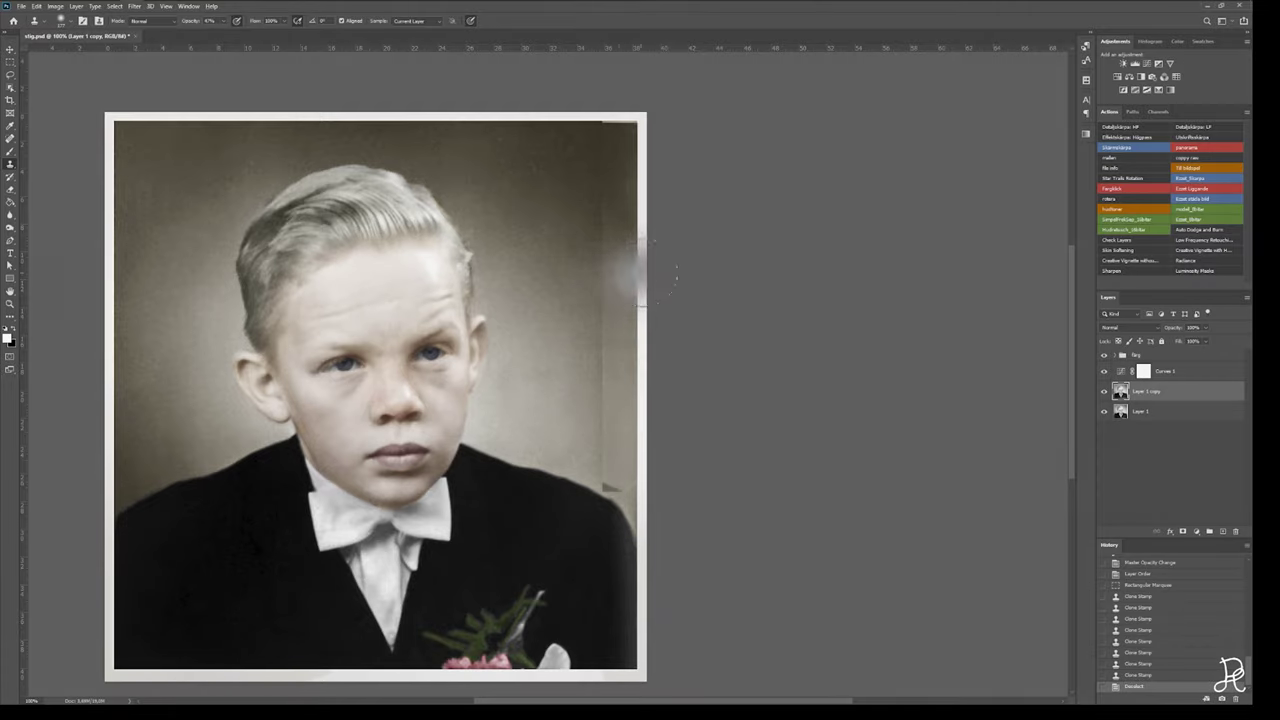
# Spot-heal the remaining blemishes along the right edge.
pyautogui.click(595, 195)
pyautogui.press('j')
pyautogui.moveTo(641, 294); pyautogui.dragTo(641, 318)
pyautogui.moveTo(641, 216); pyautogui.dragTo(641, 324)
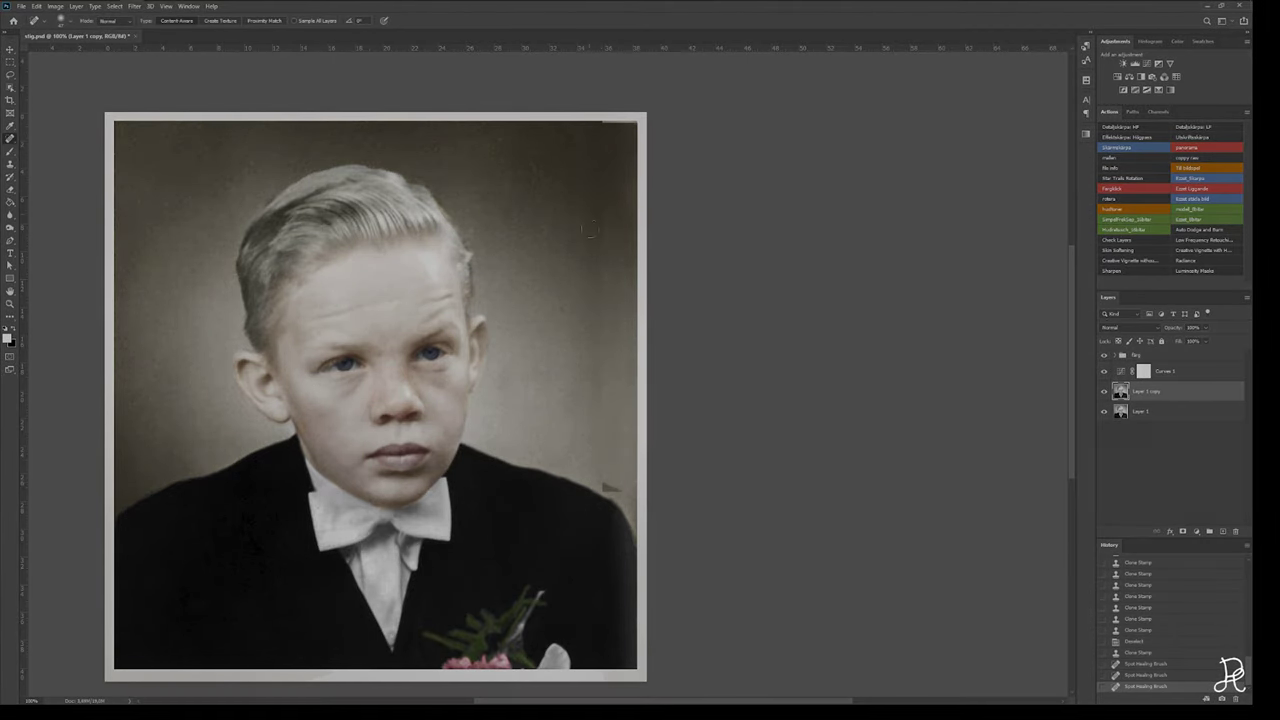